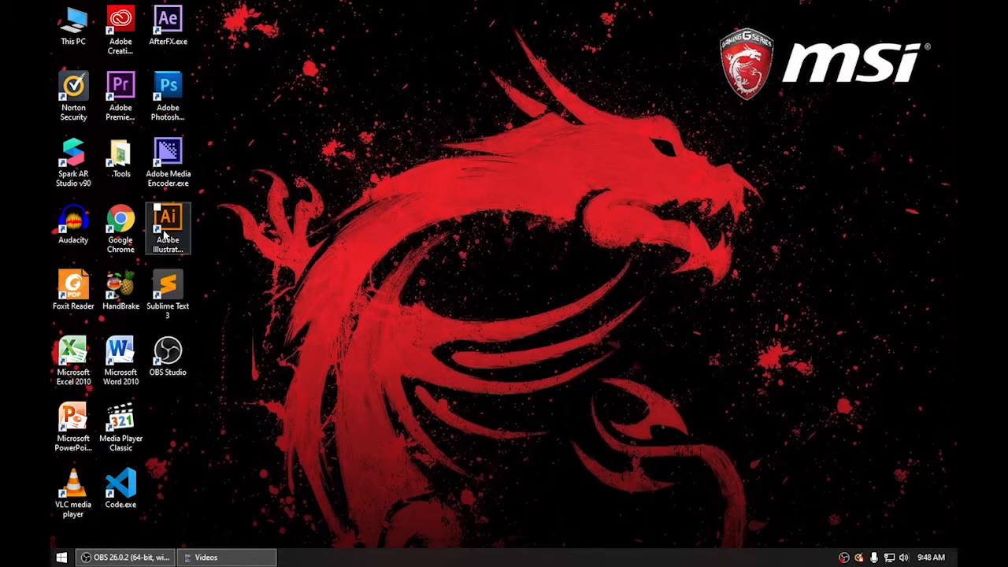
Step: Launch Chrome, load the e-Rapor SMK login page from the bit.ly link, and autofill the saved credentials
{"action": "double_click", "coordinate": [128, 224]}
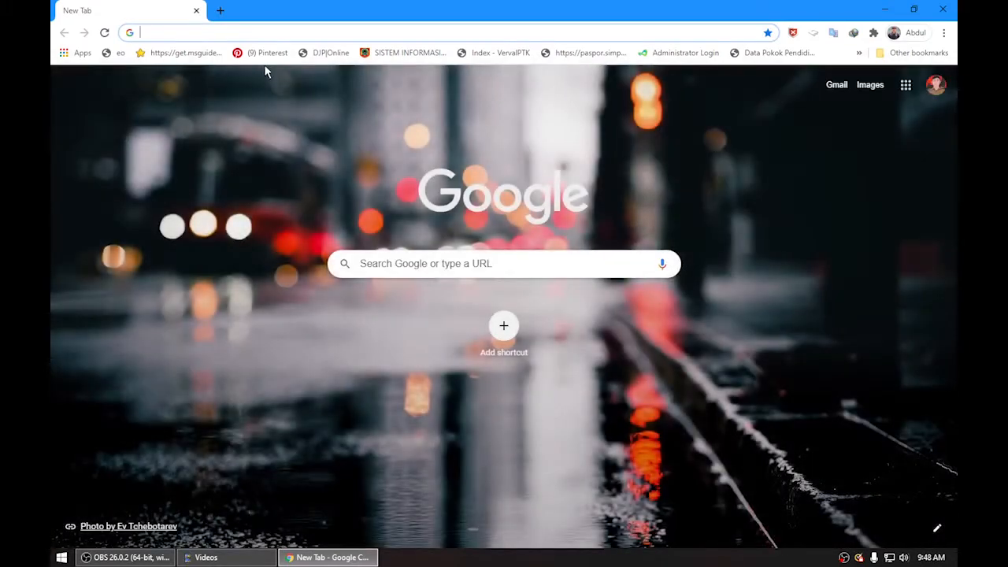
{"action": "type", "text": "https://bit.ly/EraporSMKMuhKH01"}
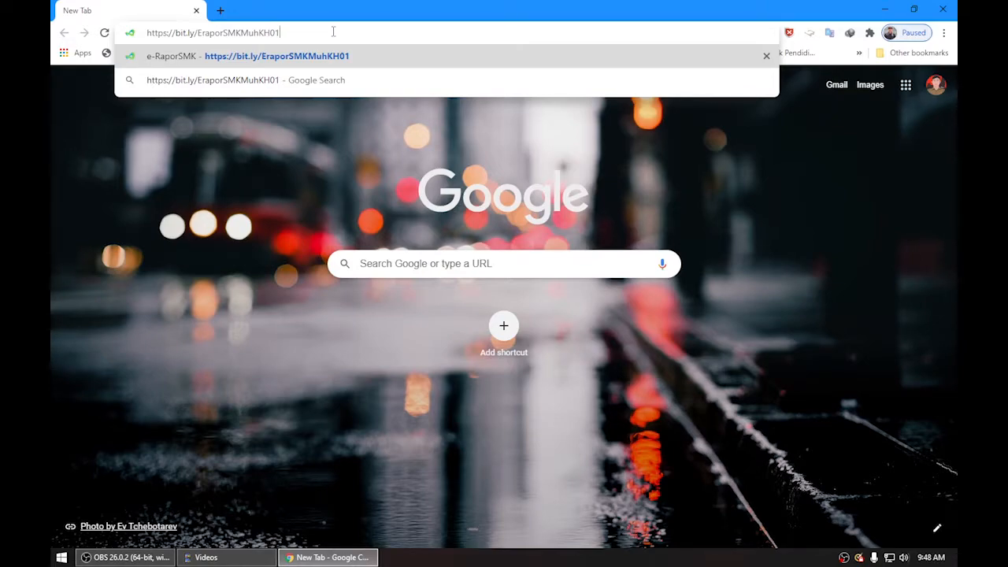
{"action": "key", "text": "Return"}
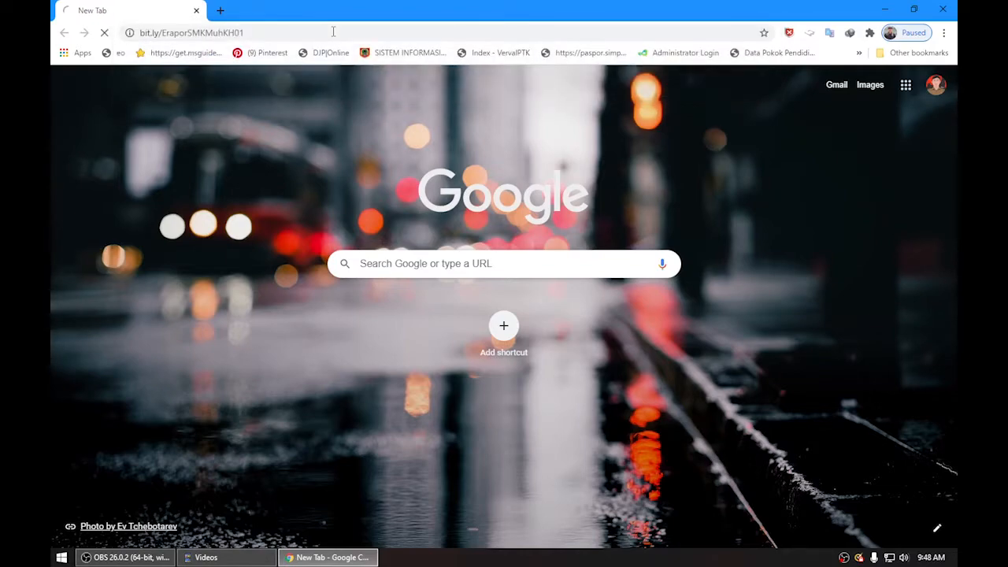
{"action": "left_click", "coordinate": [505, 288]}
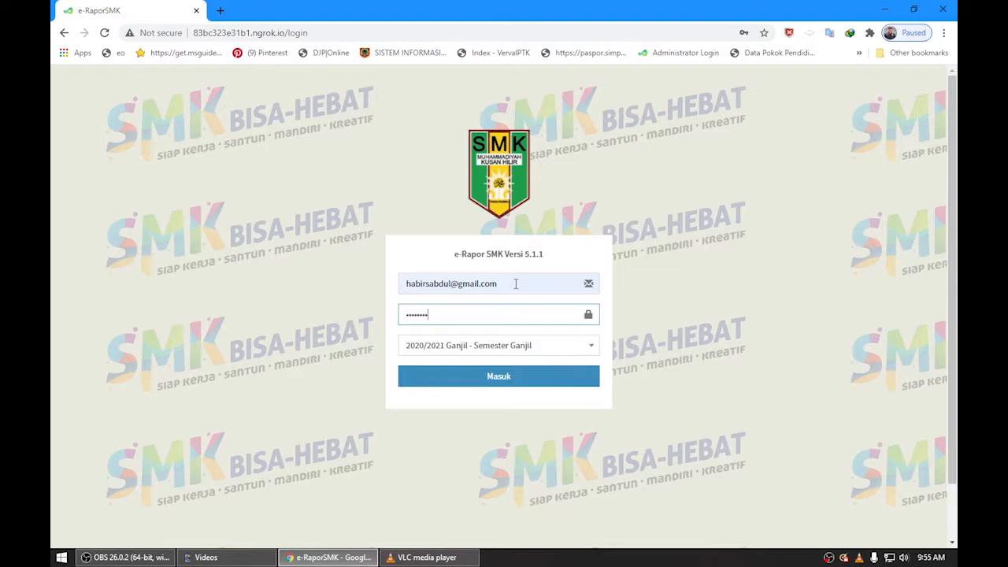
Step: Log in to e-Rapor SMK and expand the Referensi section in the sidebar
{"action": "left_click", "coordinate": [501, 378]}
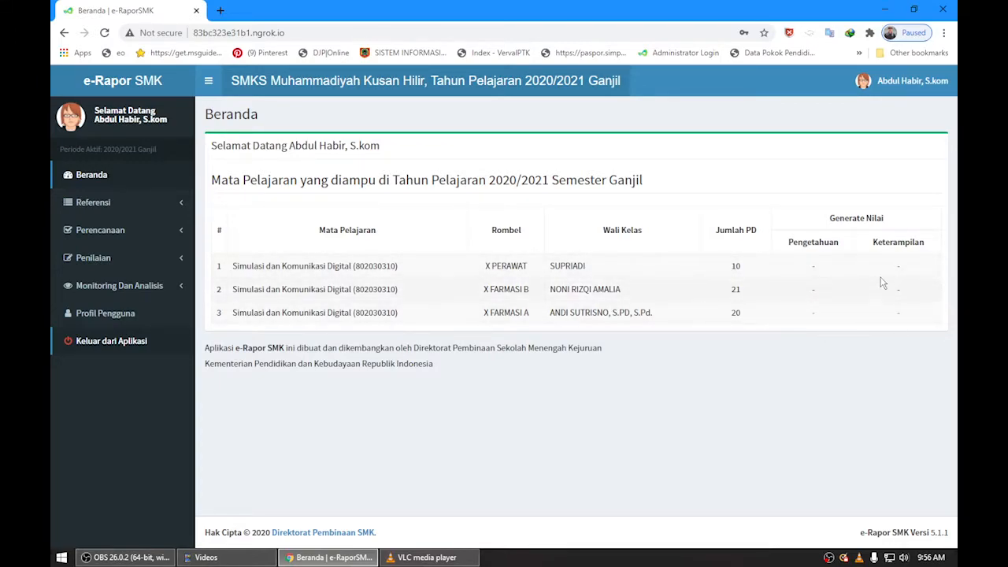
{"action": "left_click", "coordinate": [126, 208]}
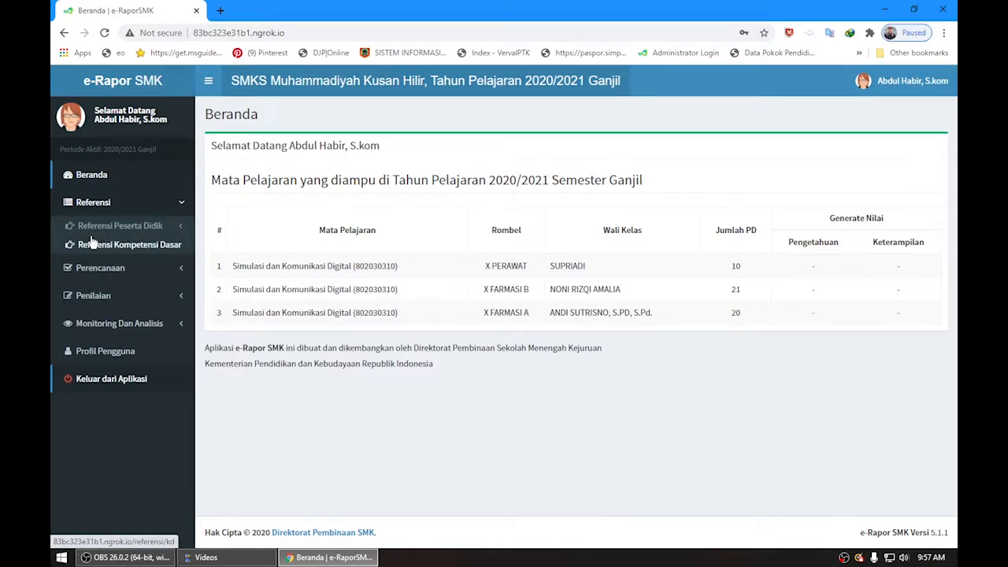
Step: Look through the Peserta Didik Aktif list of active students
{"action": "left_click", "coordinate": [147, 230]}
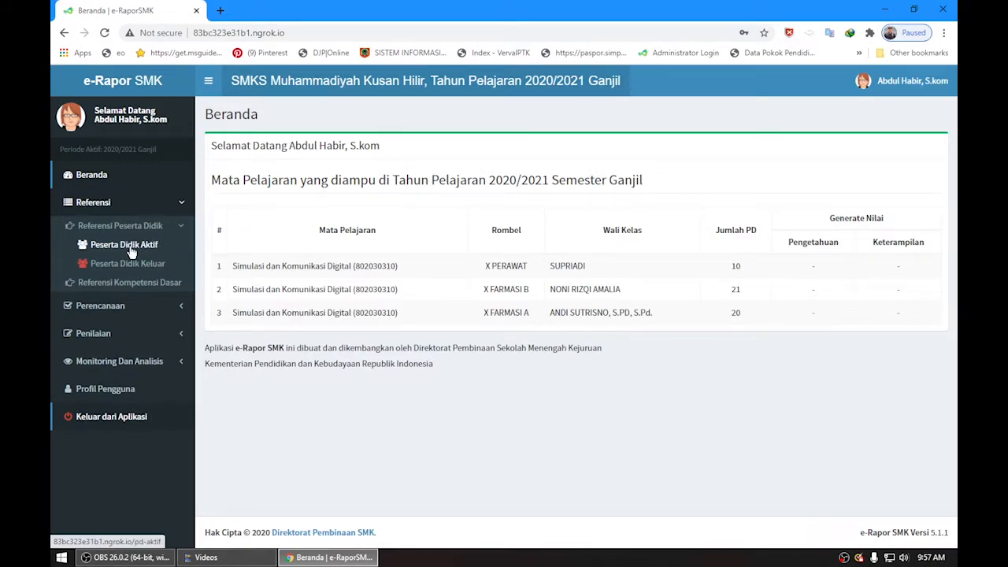
{"action": "left_click", "coordinate": [132, 250]}
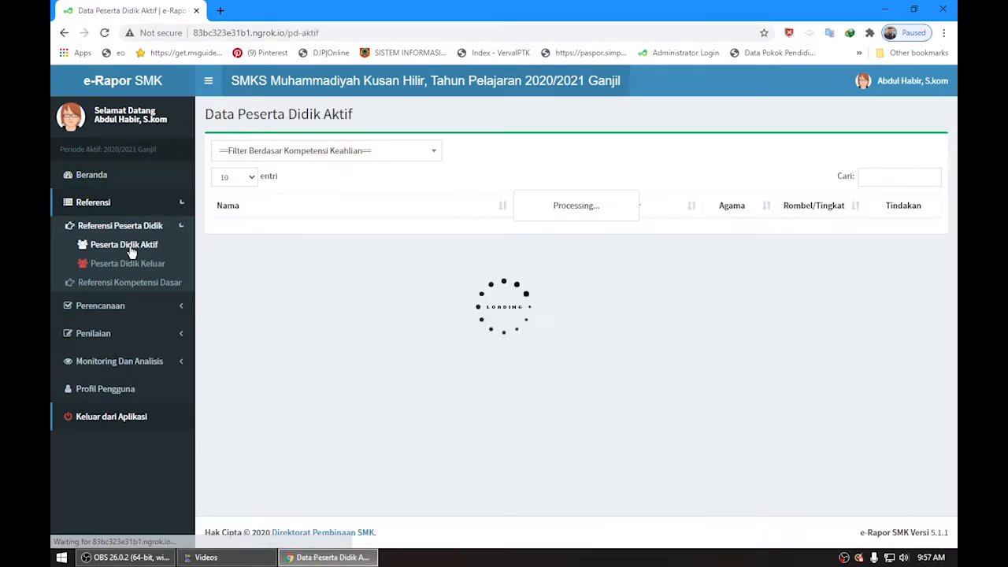
{"action": "scroll", "coordinate": [520, 252], "scroll_direction": "down", "scroll_amount": 3}
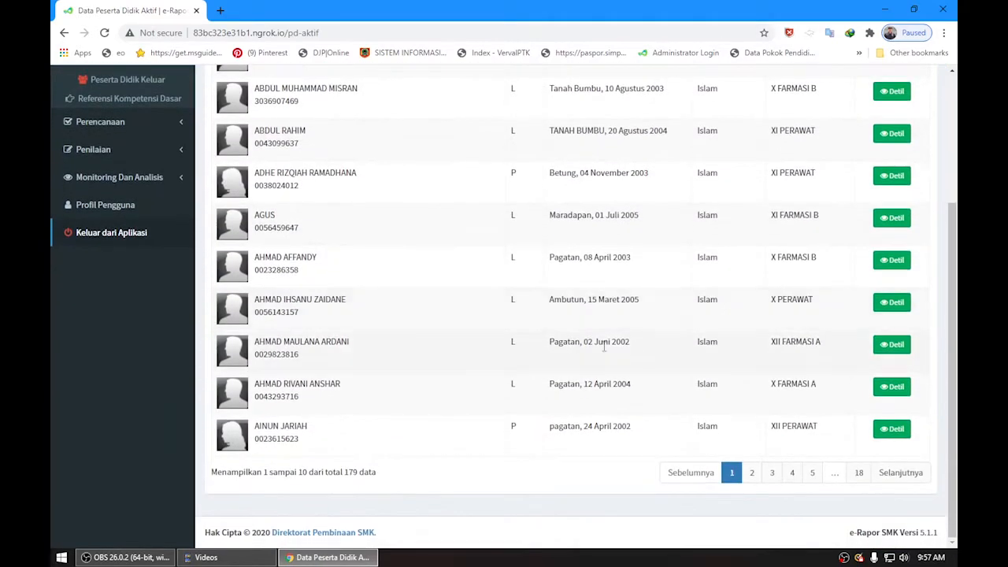
{"action": "scroll", "coordinate": [516, 268], "scroll_direction": "up", "scroll_amount": 2}
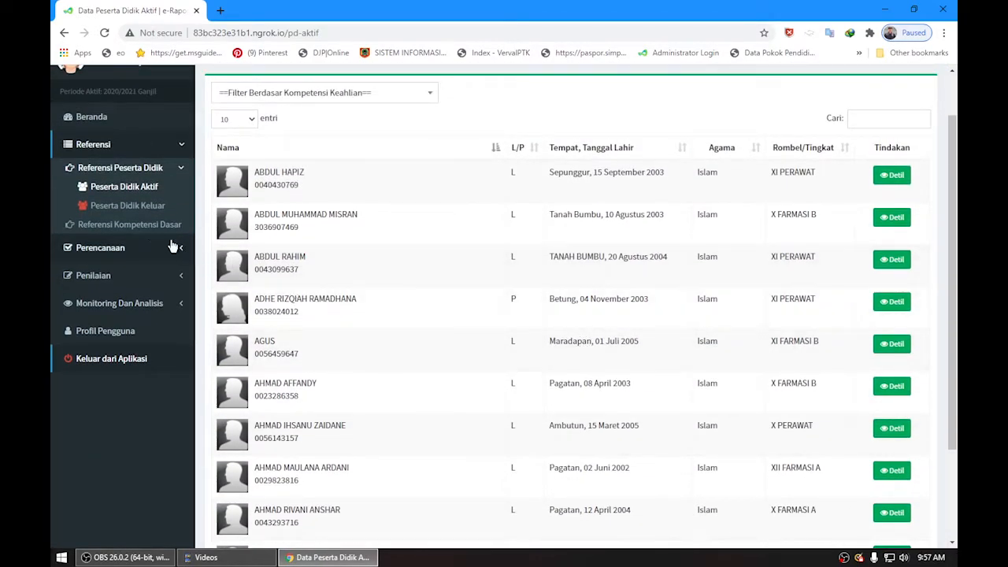
Step: Check the Peserta Didik Keluar list, then bring up Referensi Kompetensi Dasar
{"action": "left_click", "coordinate": [128, 206]}
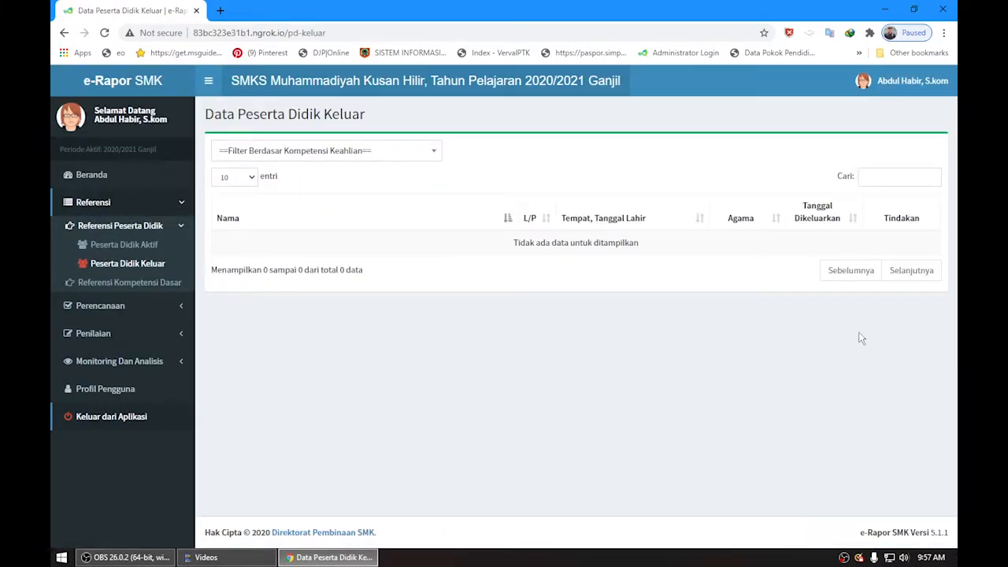
{"action": "left_click", "coordinate": [181, 226]}
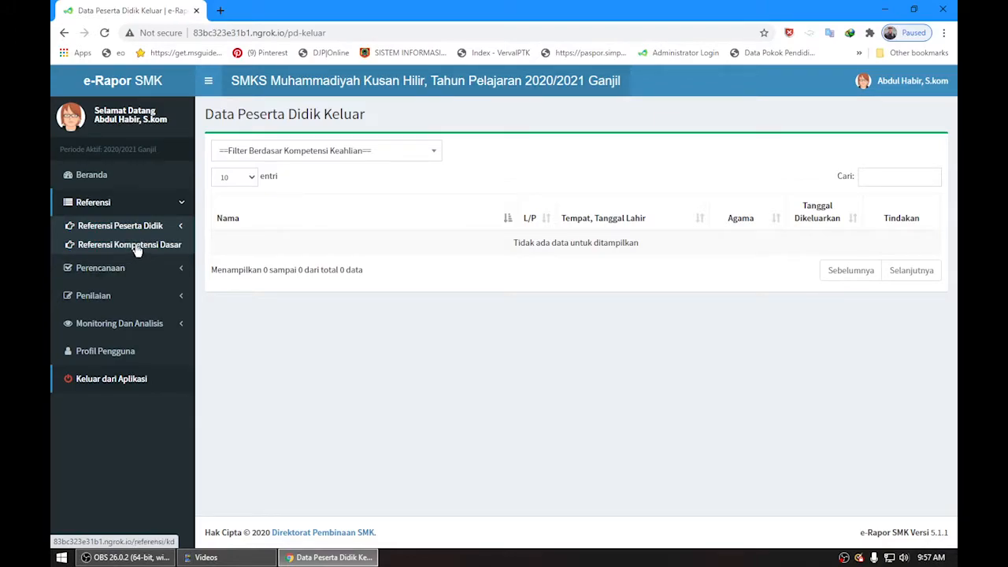
{"action": "left_click", "coordinate": [137, 245]}
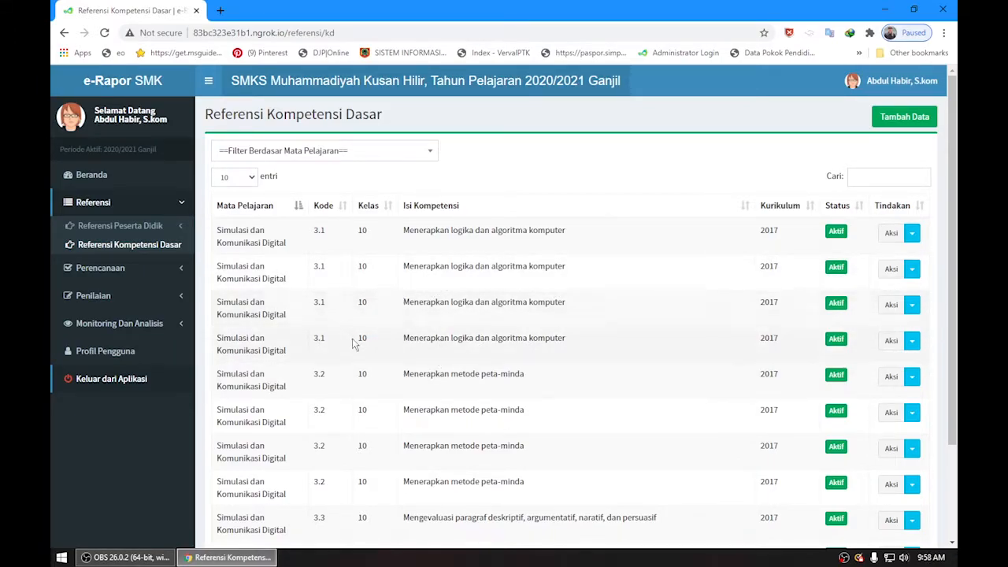
Step: Deactivate the first duplicate 3.1 'Menerapkan logika dan algoritma komputer' entry with Non Aktifkan
{"action": "scroll", "coordinate": [395, 326], "scroll_direction": "down", "scroll_amount": 3}
{"action": "scroll", "coordinate": [395, 326], "scroll_direction": "up", "scroll_amount": 3}
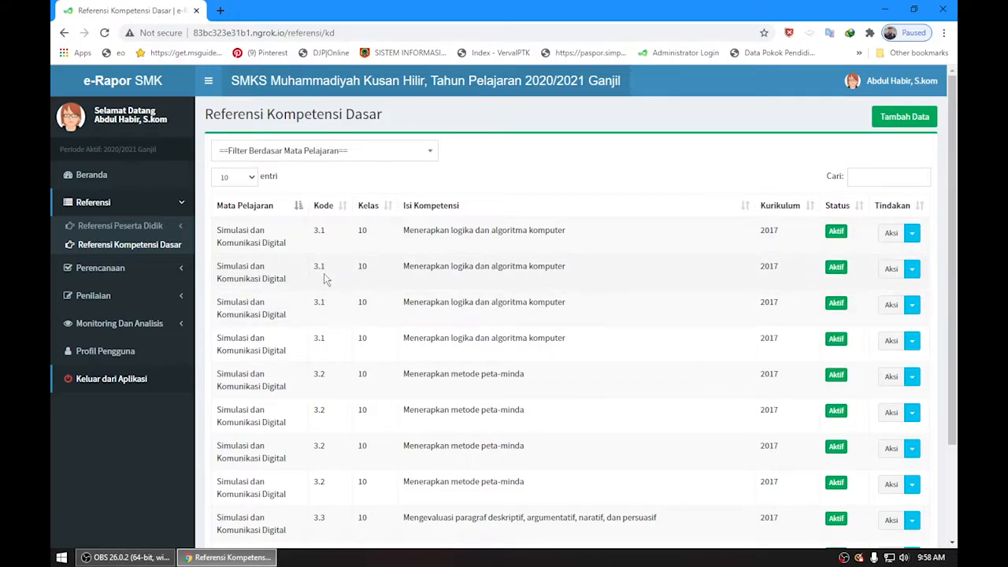
{"action": "left_click", "coordinate": [913, 235]}
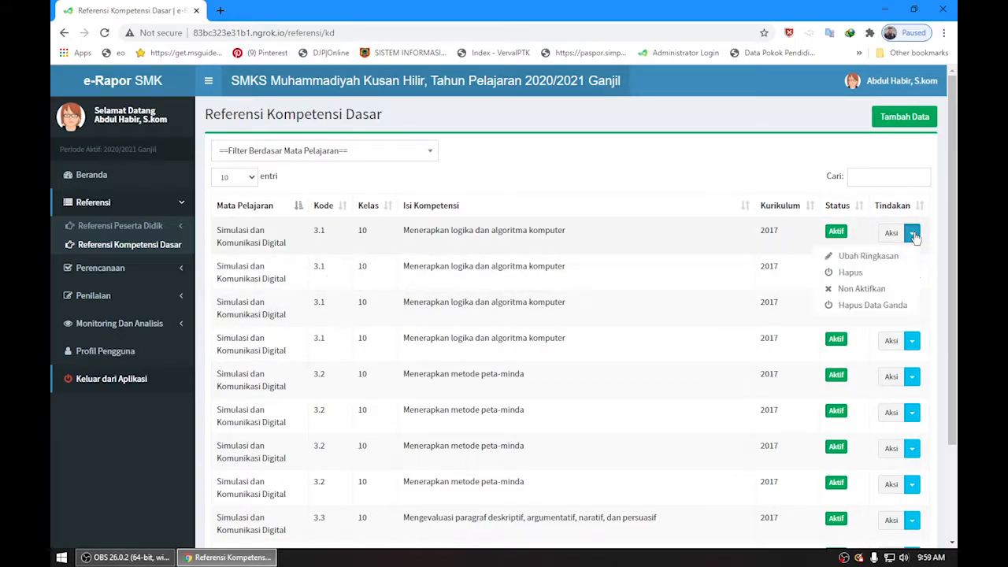
{"action": "left_click", "coordinate": [872, 296]}
{"action": "key", "text": "Return"}
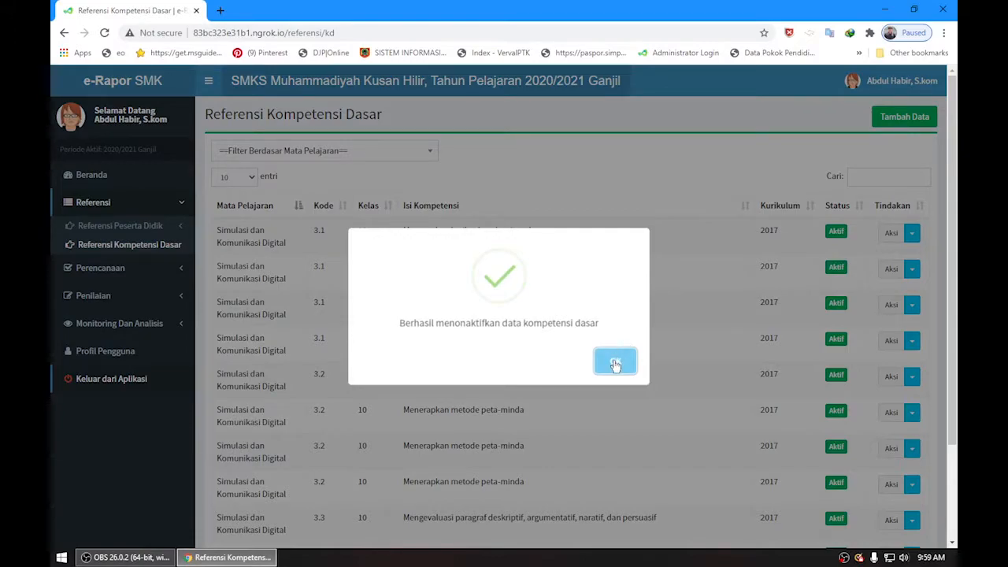
{"action": "left_click", "coordinate": [615, 363]}
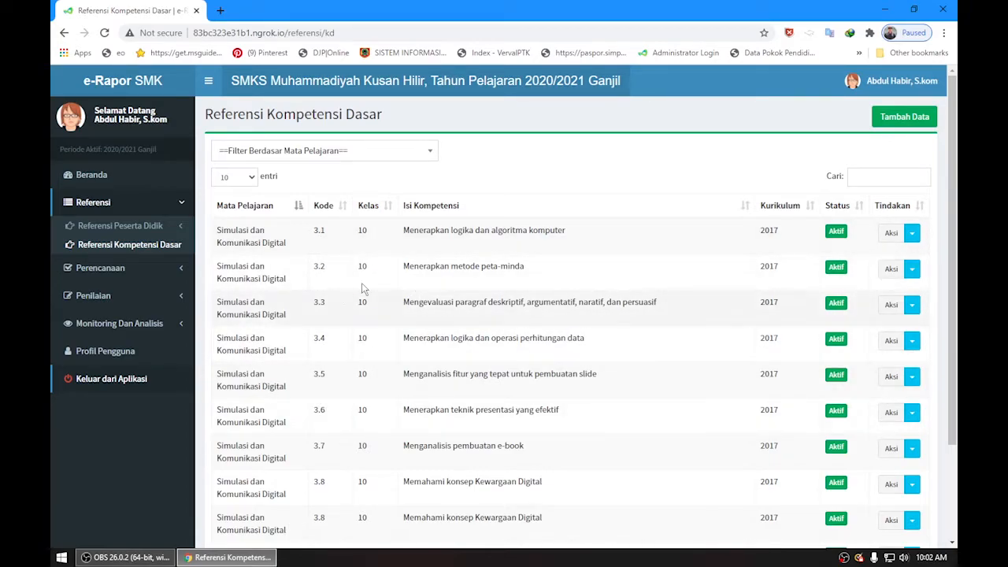
Step: Run Hapus Data Ganda on the first 3.8 'Memahami konsep Kewargaan Digital' row
{"action": "scroll", "coordinate": [664, 428], "scroll_direction": "down", "scroll_amount": 3}
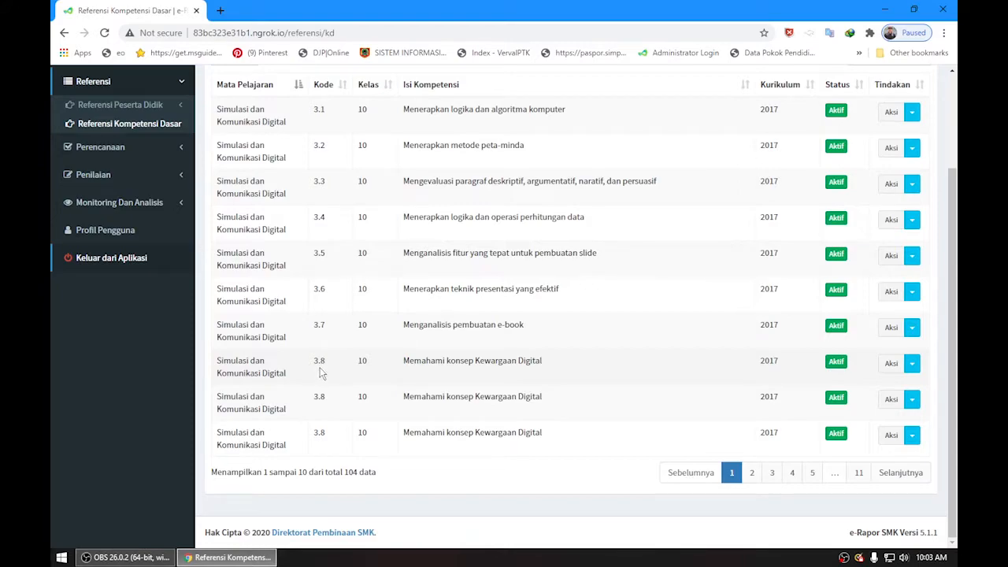
{"action": "left_click", "coordinate": [911, 366]}
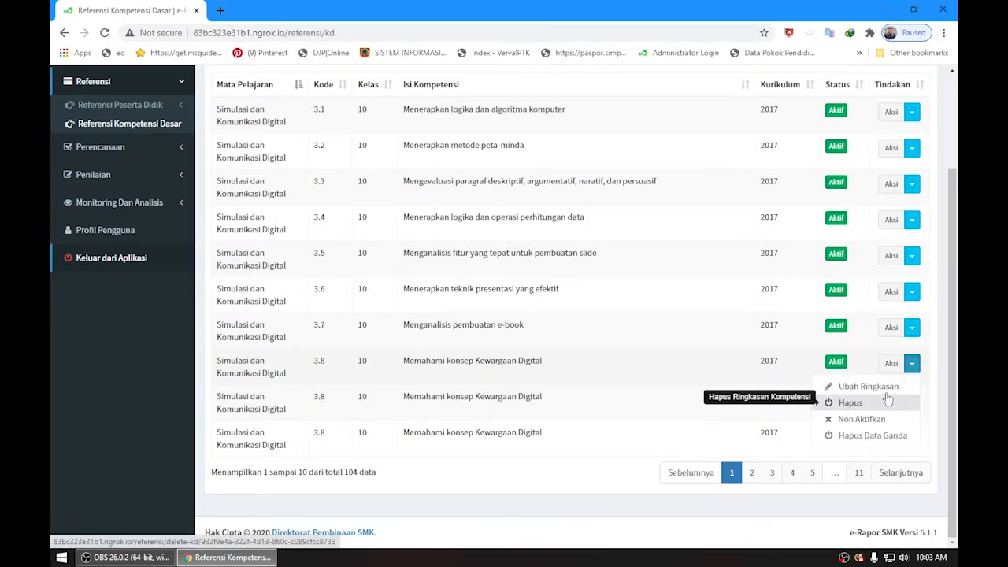
{"action": "left_click", "coordinate": [861, 438]}
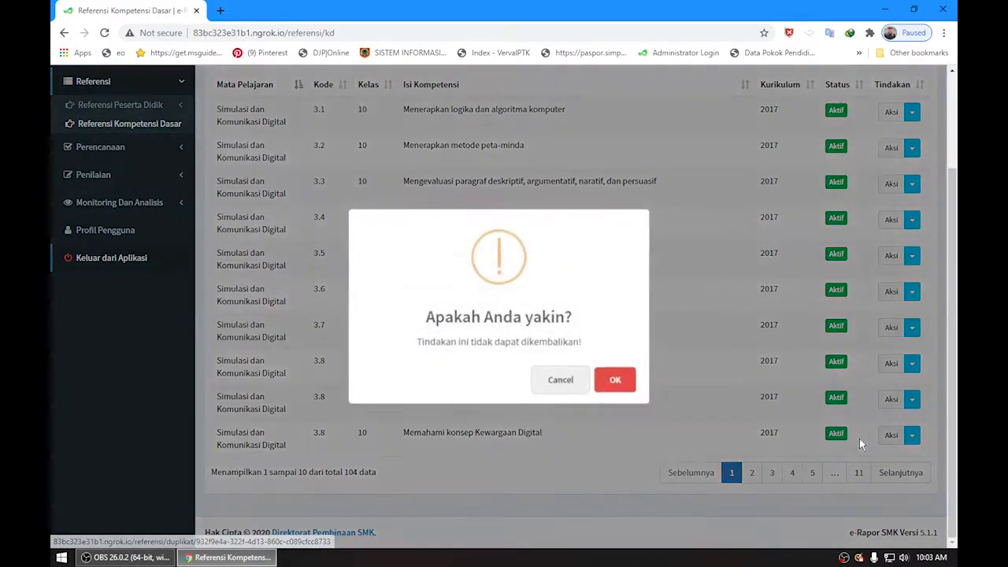
{"action": "left_click", "coordinate": [621, 379]}
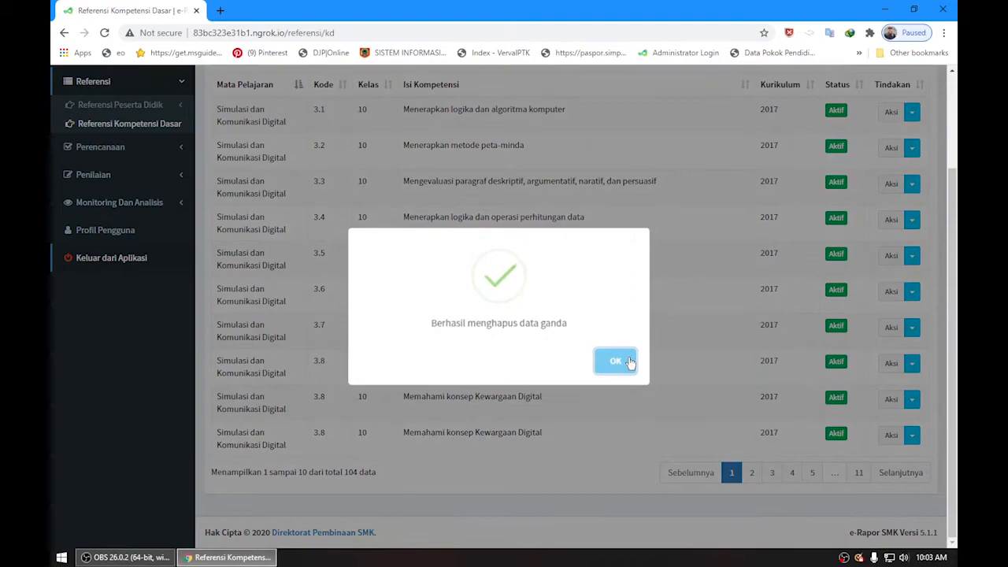
{"action": "left_click", "coordinate": [624, 364]}
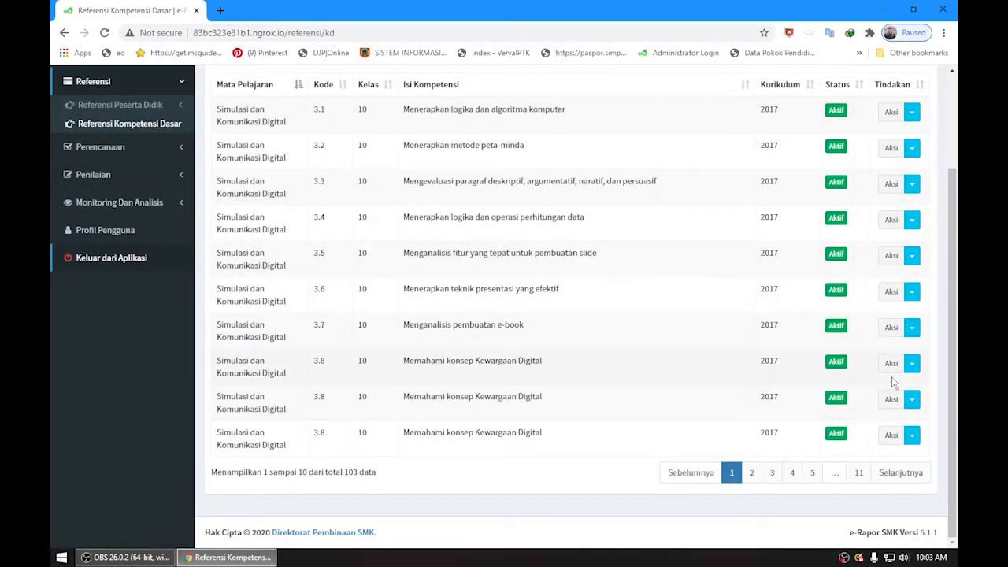
Step: Run Hapus Data Ganda on a second 3.8 row, leaving 102 competencies
{"action": "left_click", "coordinate": [912, 399]}
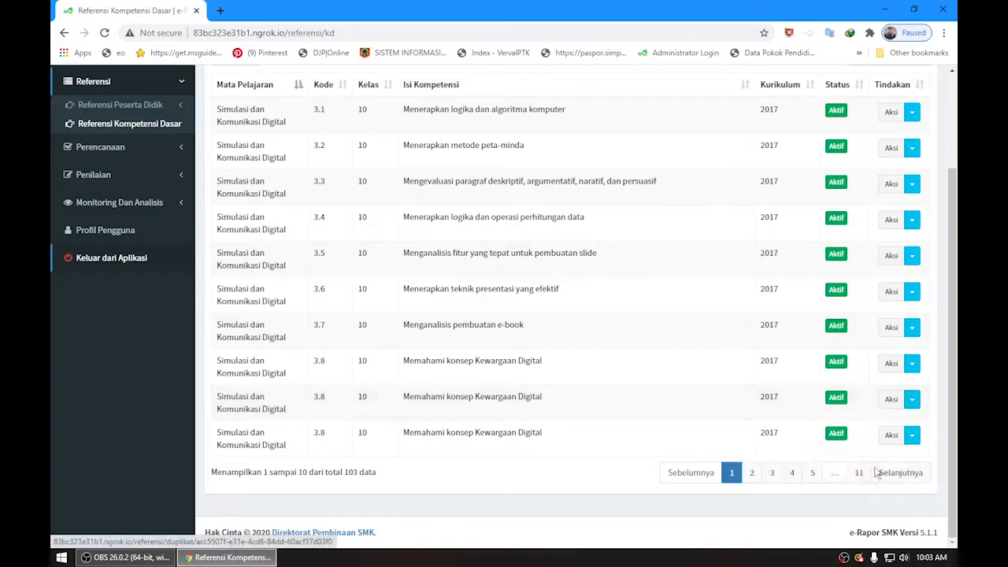
{"action": "left_click", "coordinate": [870, 470]}
{"action": "left_click", "coordinate": [615, 383]}
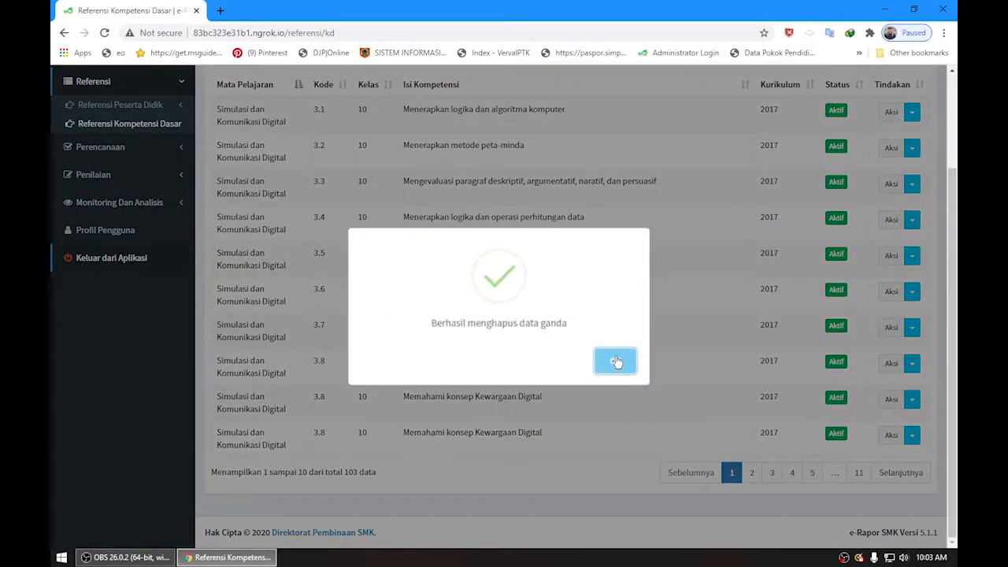
{"action": "left_click", "coordinate": [611, 361]}
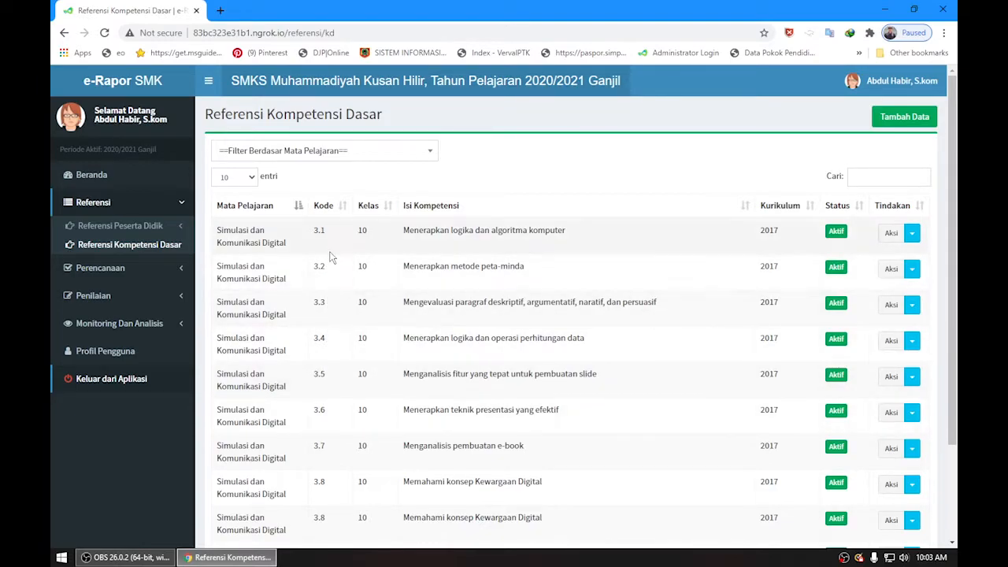
{"action": "scroll", "coordinate": [319, 409], "scroll_direction": "down", "scroll_amount": 3}
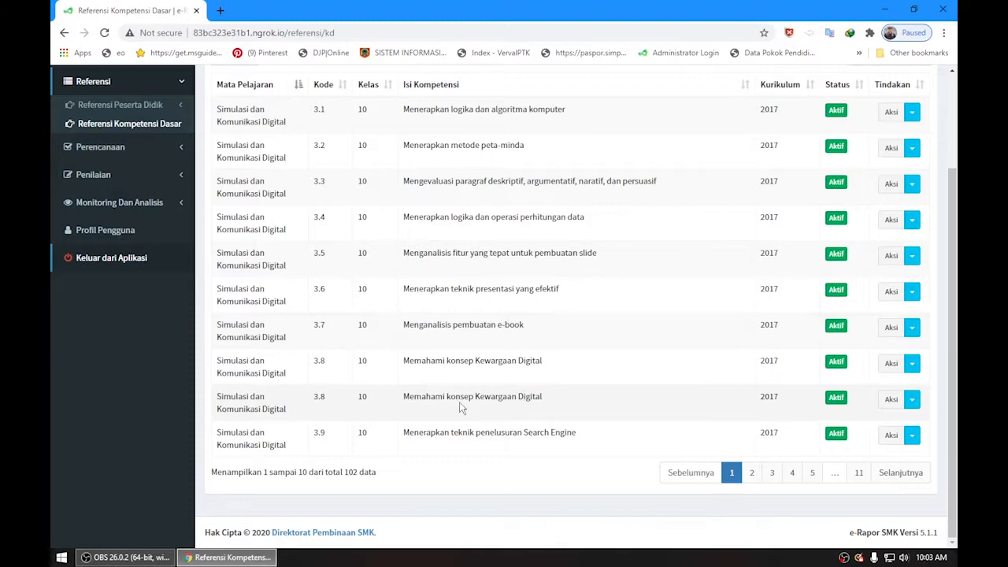
{"action": "scroll", "coordinate": [457, 315], "scroll_direction": "up", "scroll_amount": 1}
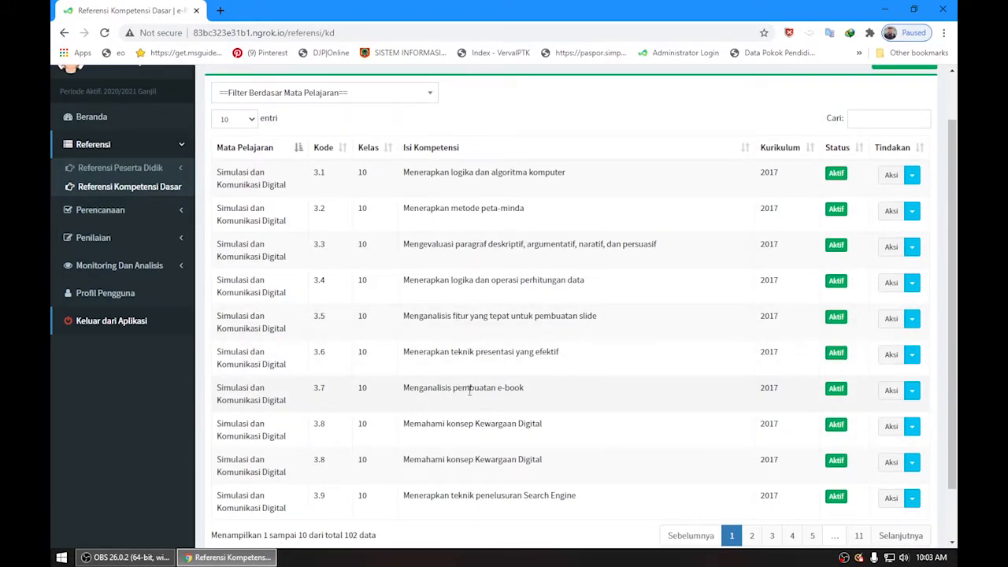
{"action": "scroll", "coordinate": [494, 392], "scroll_direction": "up", "scroll_amount": 1}
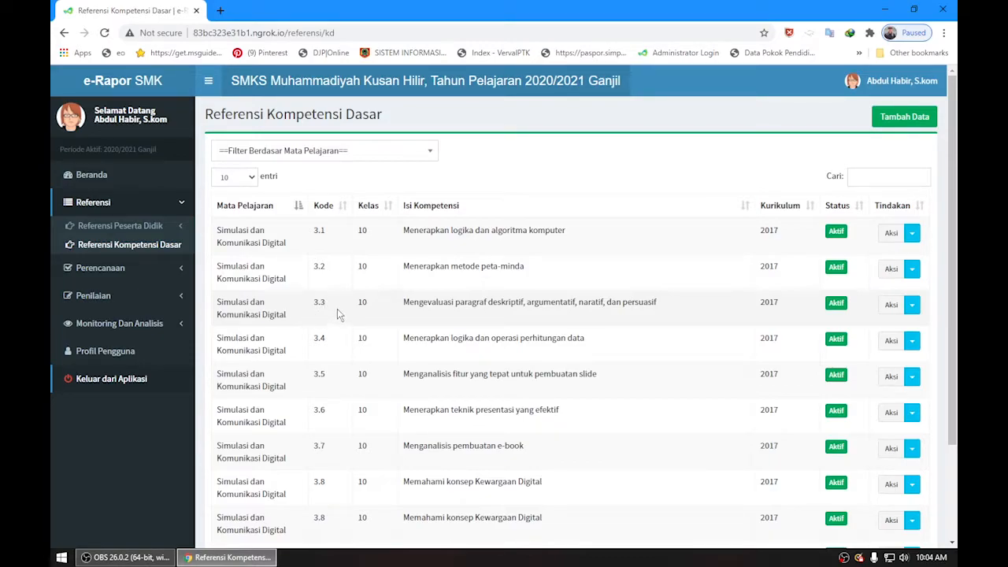
Step: Start a new basic competency for Kelas 10, X FARMASI A, Simulasi dan Komunikasi Digital
{"action": "left_click", "coordinate": [893, 122]}
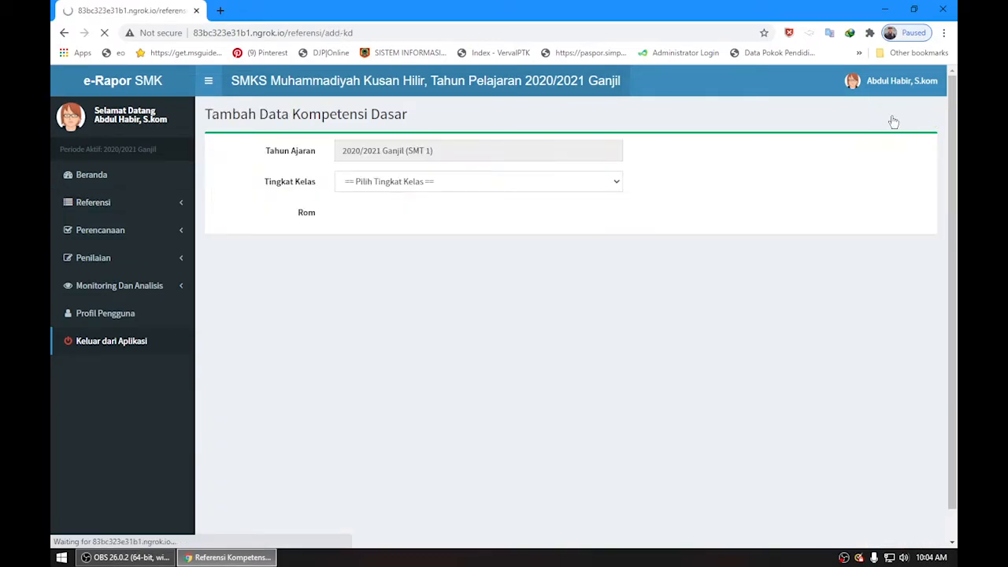
{"action": "left_click", "coordinate": [527, 182]}
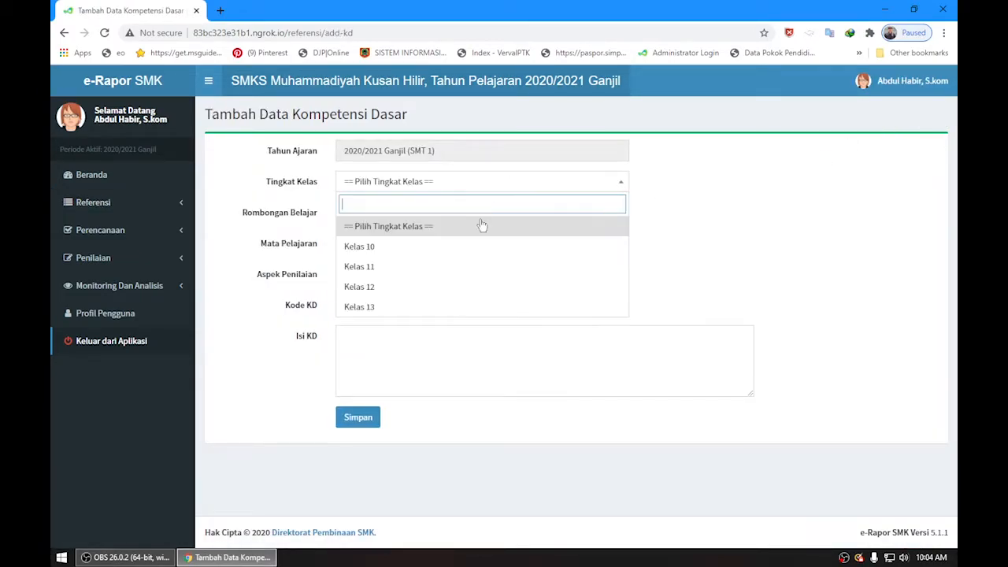
{"action": "left_click", "coordinate": [459, 248]}
{"action": "left_click", "coordinate": [413, 214]}
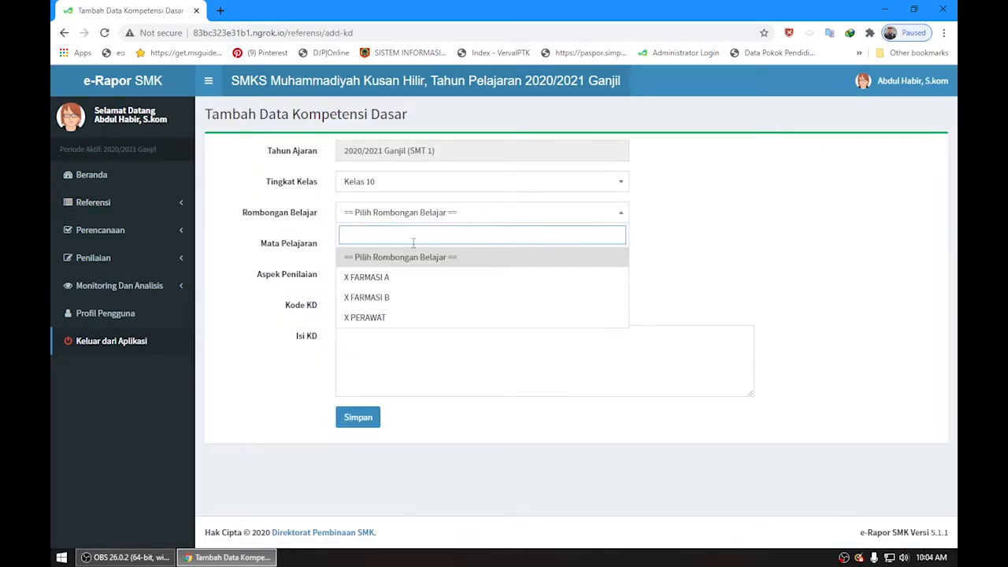
{"action": "left_click", "coordinate": [425, 284]}
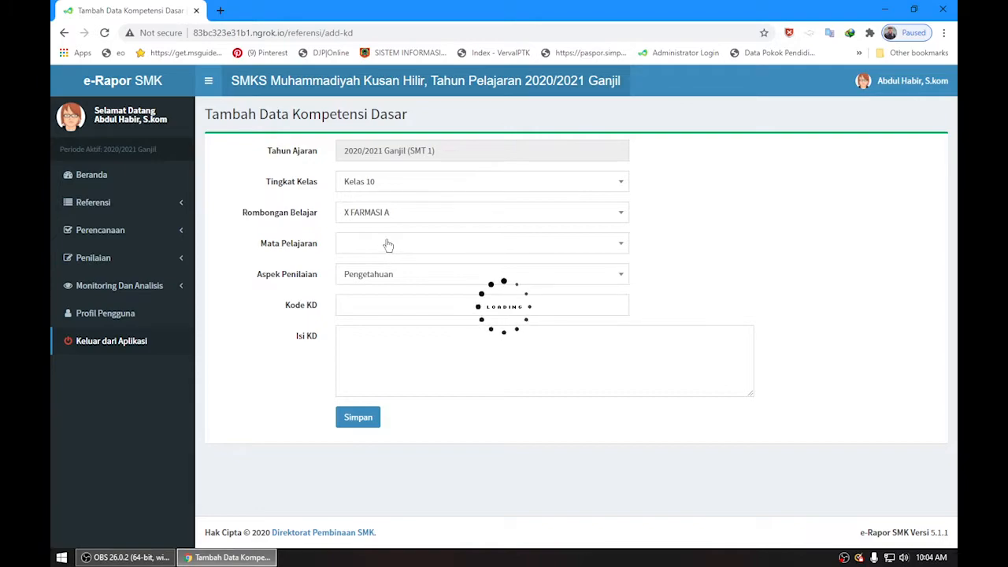
{"action": "left_click", "coordinate": [482, 249]}
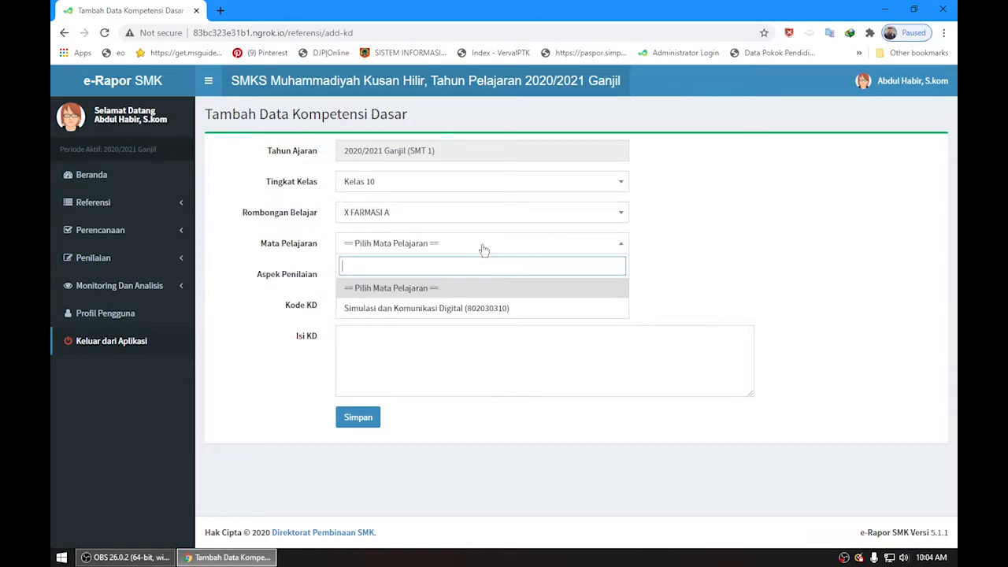
{"action": "left_click", "coordinate": [437, 311]}
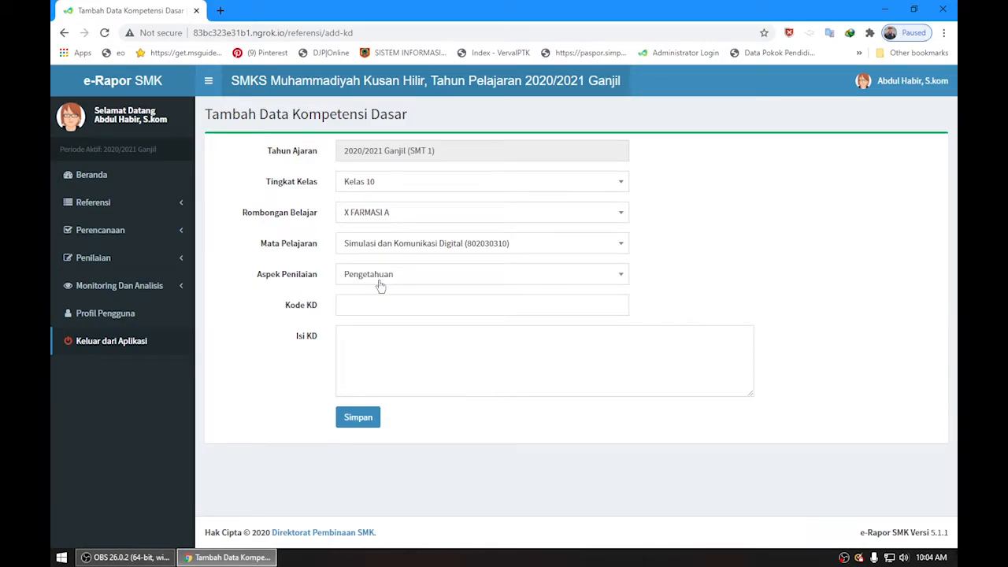
Step: Enter KD code 3.3. and move to the empty Isi KD field
{"action": "left_click", "coordinate": [374, 307]}
{"action": "type", "text": "3.3."}
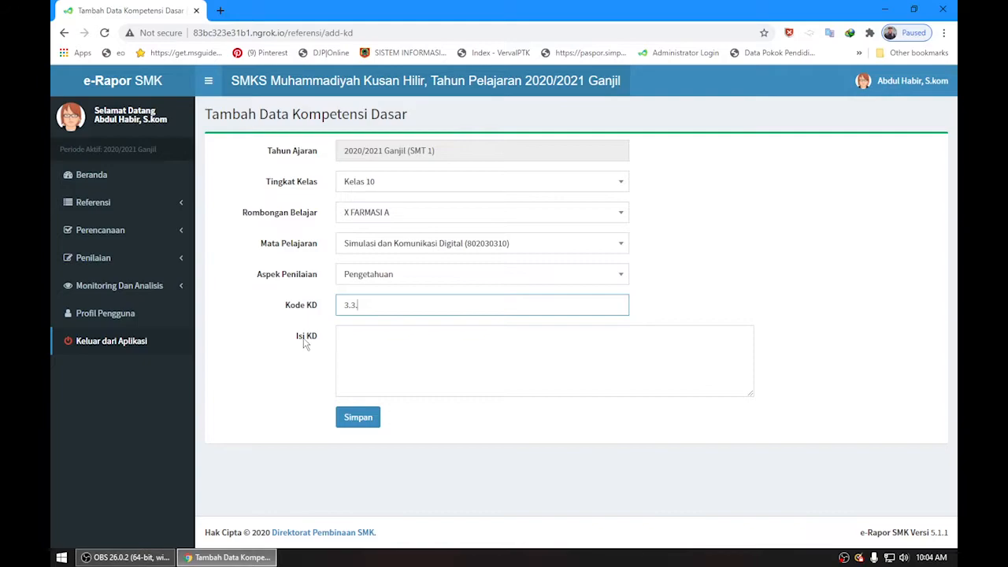
{"action": "left_click", "coordinate": [351, 342]}
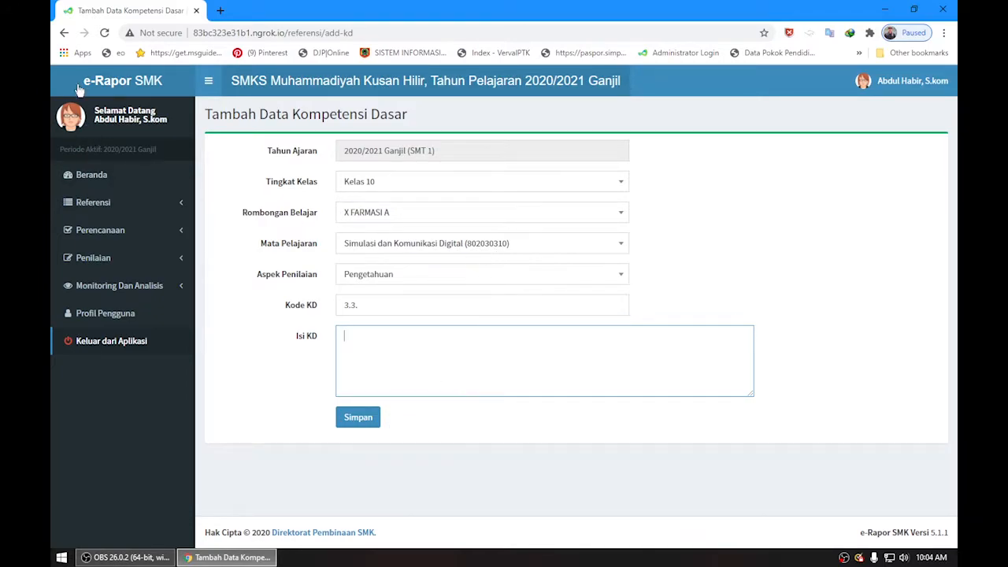
{"action": "left_click", "coordinate": [129, 233]}
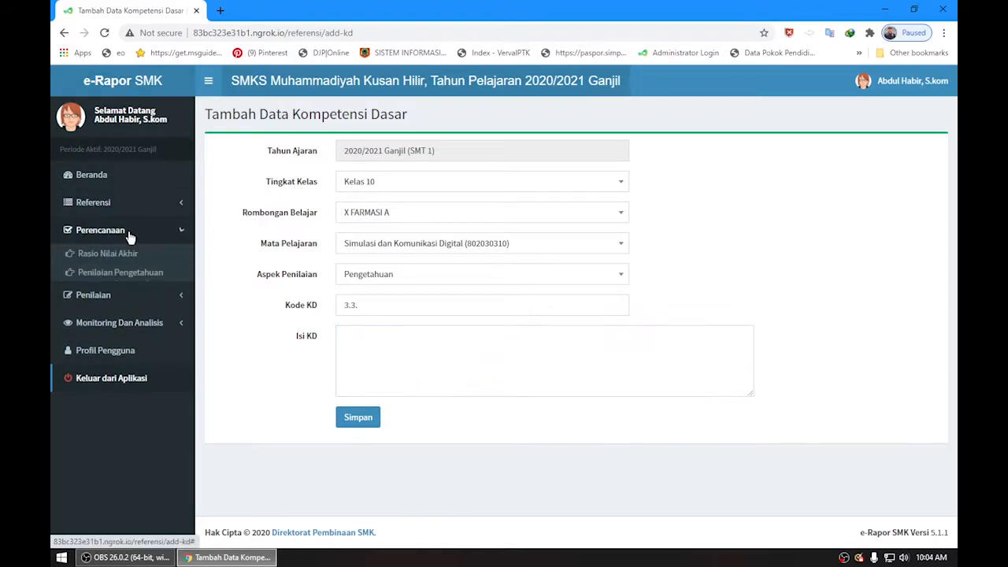
{"action": "left_click", "coordinate": [112, 203]}
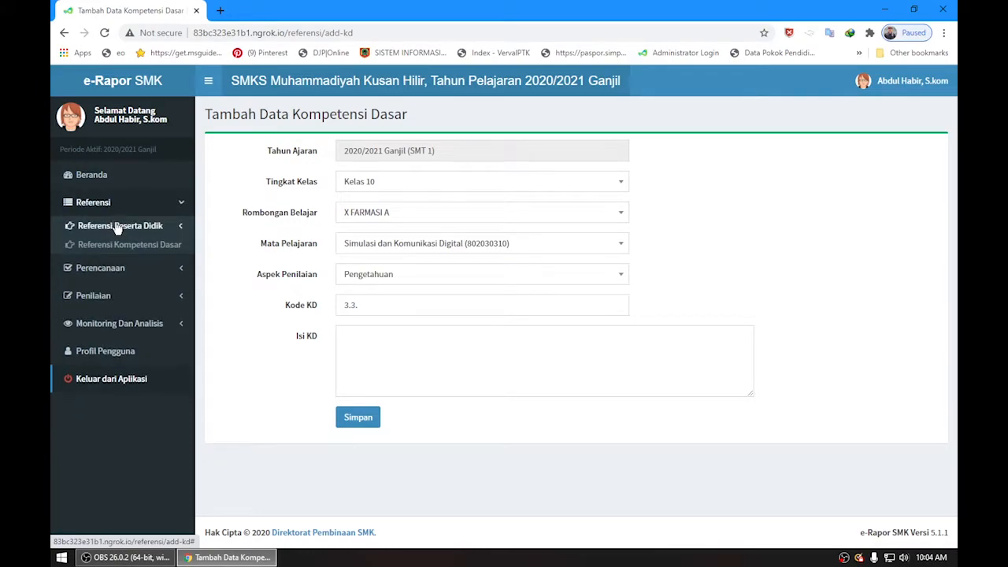
Step: Return to the class 10 Referensi Kompetensi Dasar list (3.1–3.8) and expand Perencanaan
{"action": "left_click", "coordinate": [116, 247]}
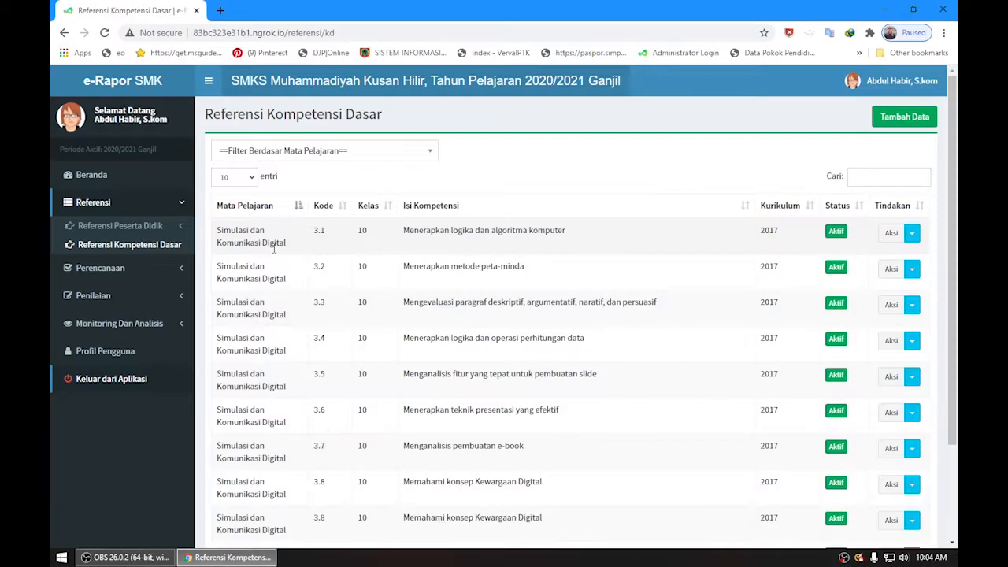
{"action": "scroll", "coordinate": [455, 304], "scroll_direction": "down", "scroll_amount": 2}
{"action": "scroll", "coordinate": [455, 303], "scroll_direction": "down", "scroll_amount": 1}
{"action": "scroll", "coordinate": [456, 302], "scroll_direction": "up", "scroll_amount": 3}
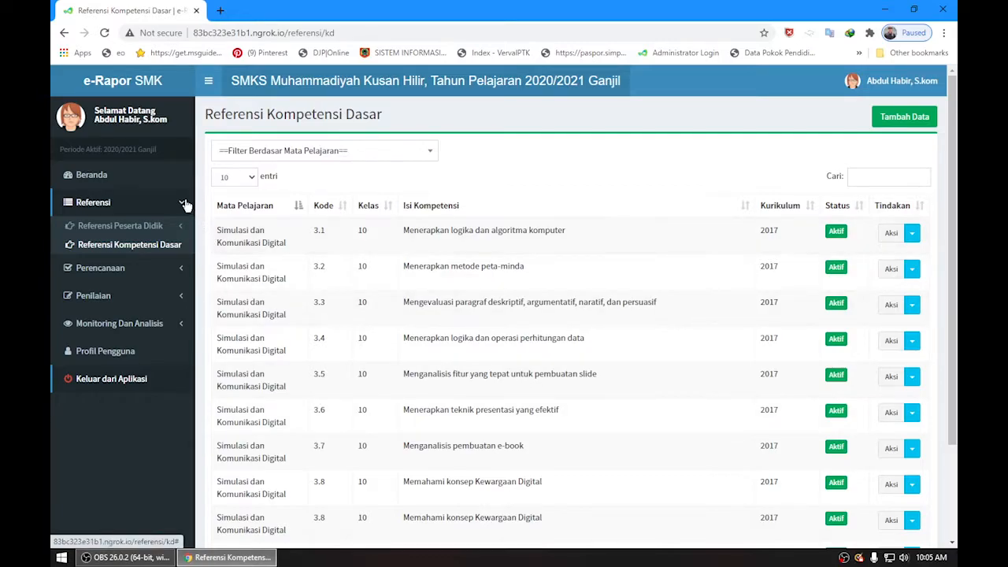
{"action": "left_click", "coordinate": [181, 206]}
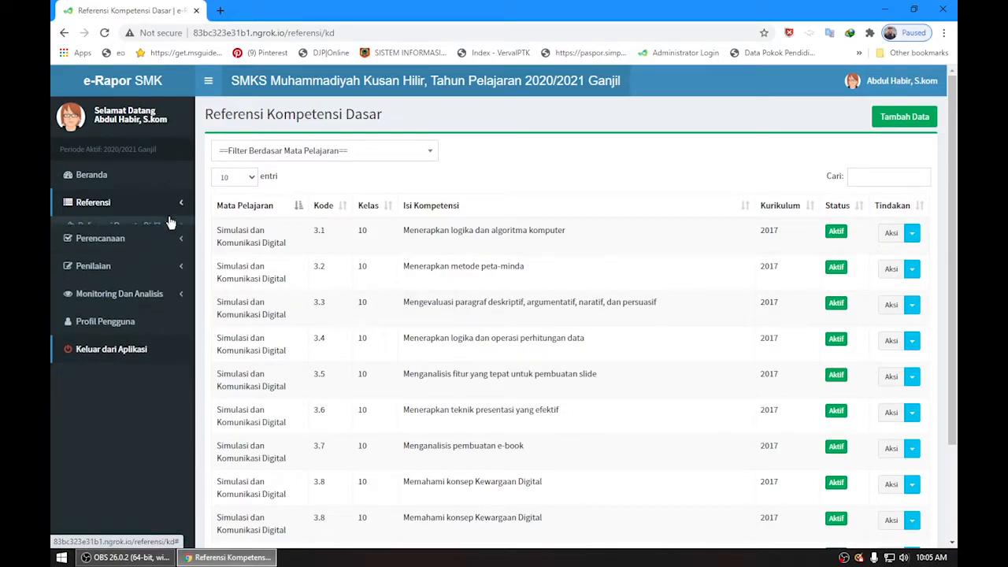
{"action": "left_click", "coordinate": [109, 234]}
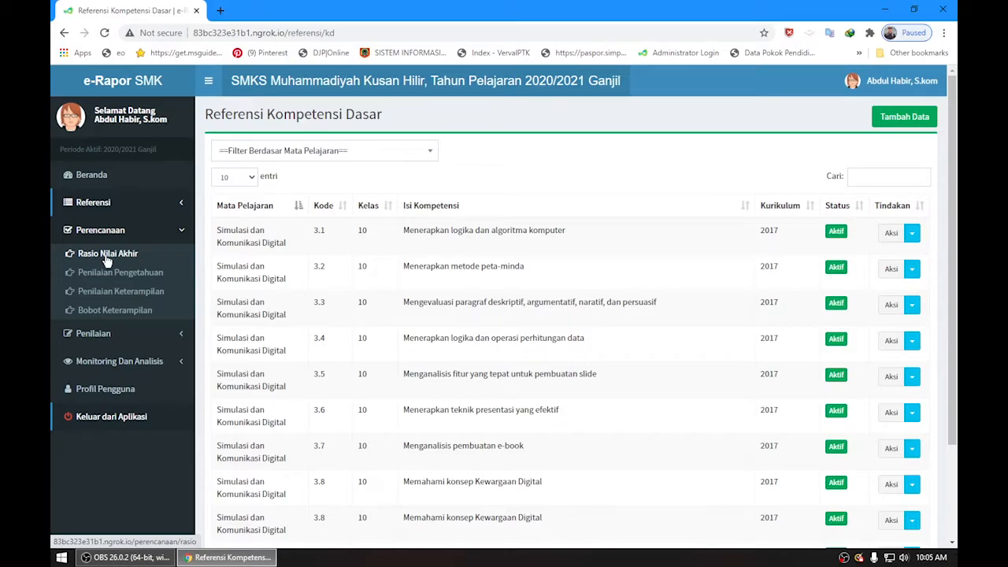
Step: Set Rasio Nilai Akhir to 60 Pengetahuan and 40 Keterampilan and save it
{"action": "left_click", "coordinate": [107, 254]}
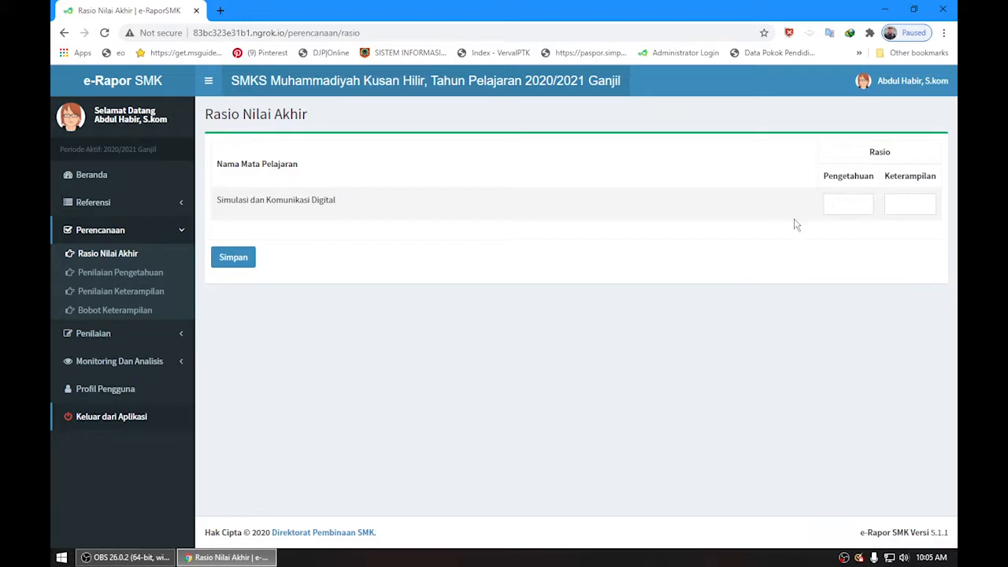
{"action": "left_click", "coordinate": [850, 207]}
{"action": "left_click", "coordinate": [902, 204]}
{"action": "left_click", "coordinate": [847, 202]}
{"action": "left_click", "coordinate": [914, 197]}
{"action": "left_click", "coordinate": [241, 264]}
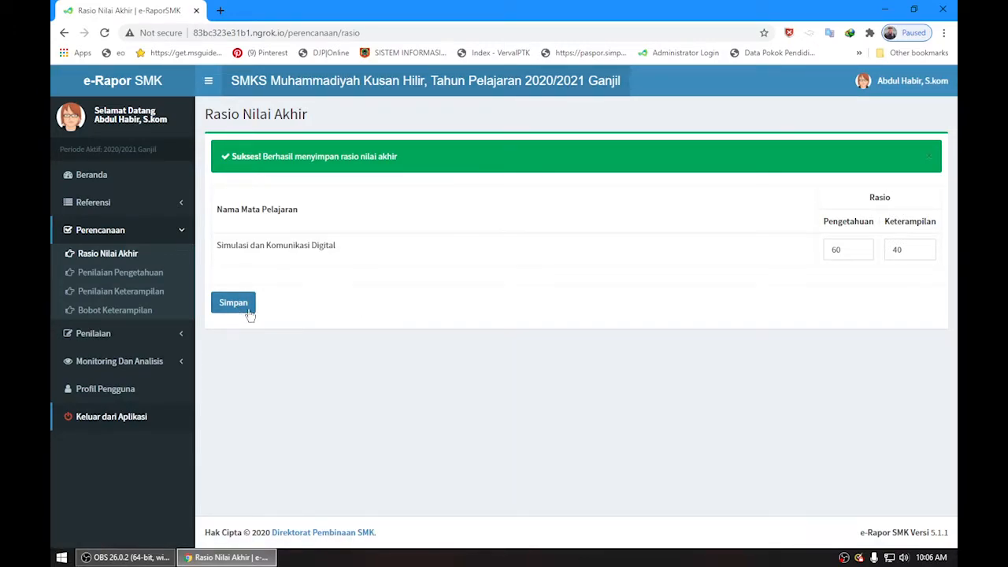
Step: Add a Penilaian Pengetahuan plan for Kelas 10, X FARMASI A, Simulasi dan Komunikasi Digital
{"action": "left_click", "coordinate": [108, 276]}
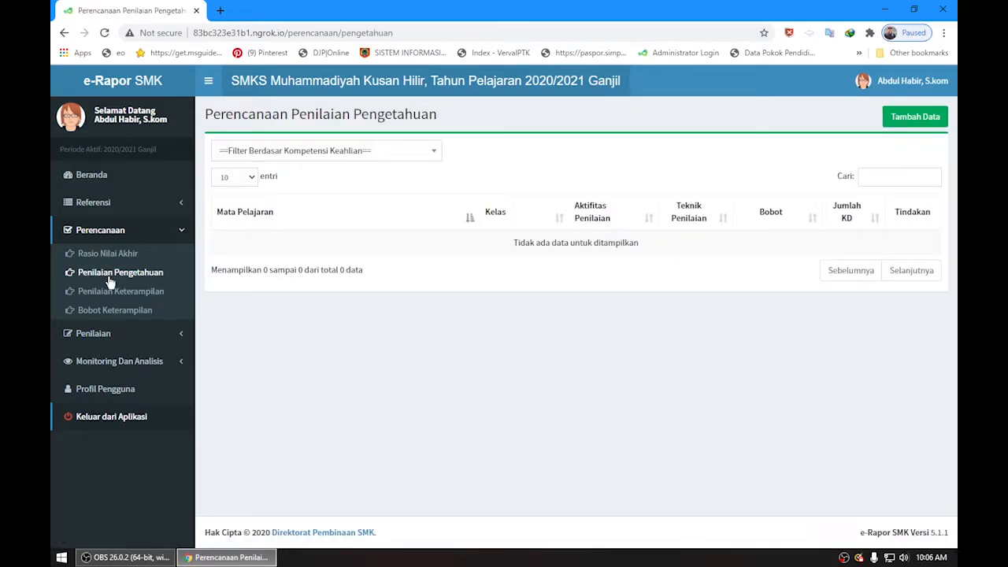
{"action": "left_click", "coordinate": [902, 118]}
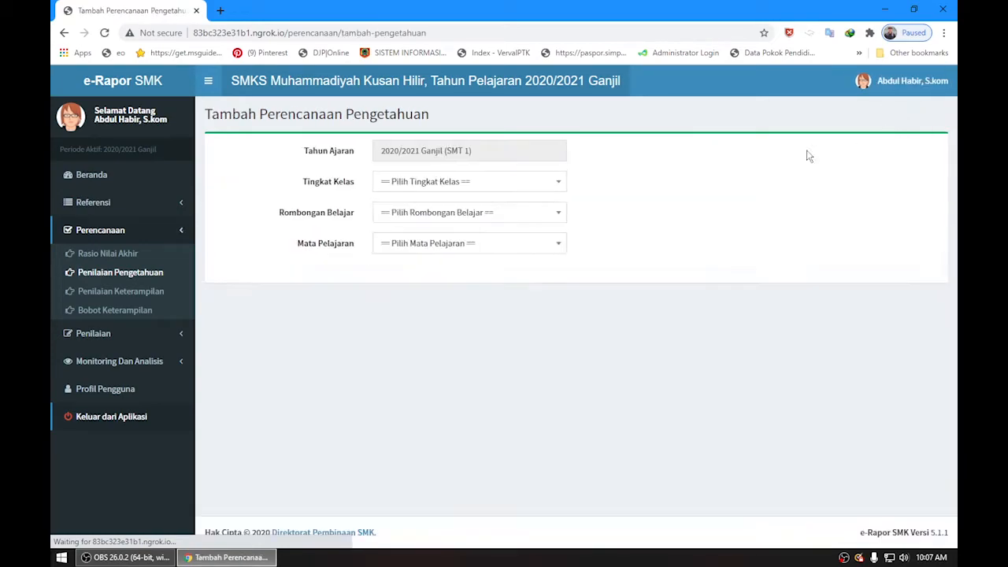
{"action": "left_click", "coordinate": [495, 181]}
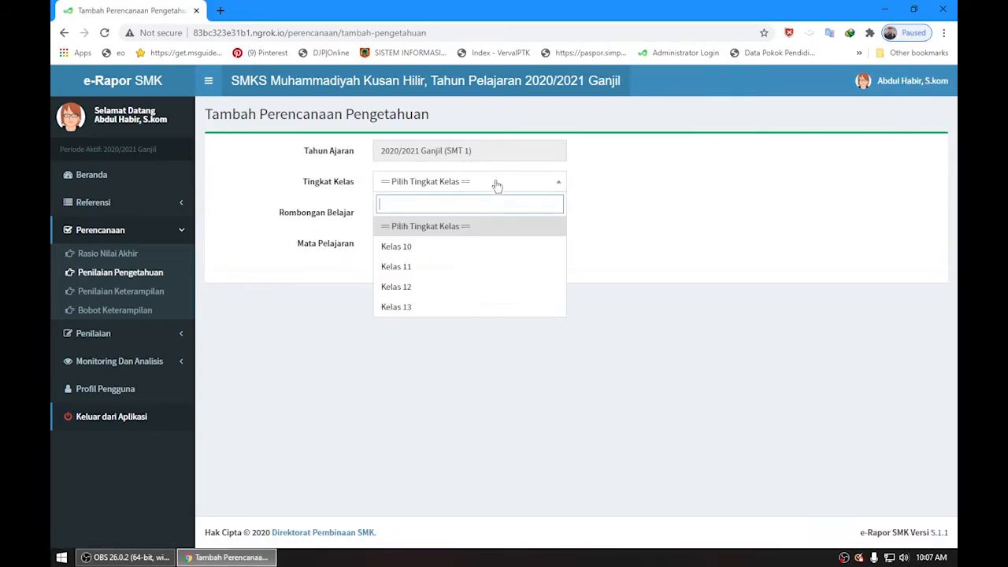
{"action": "left_click", "coordinate": [466, 246]}
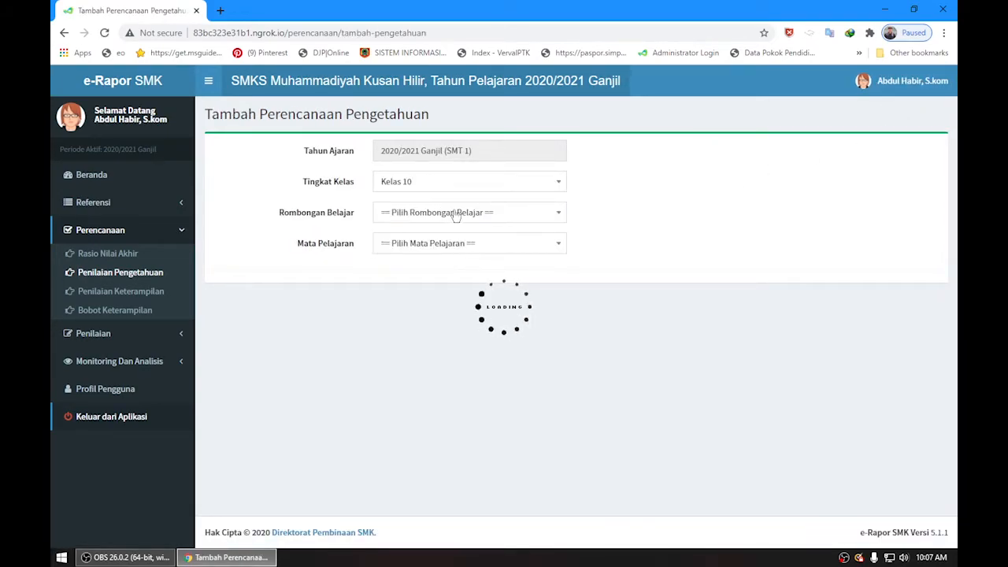
{"action": "left_click", "coordinate": [454, 214]}
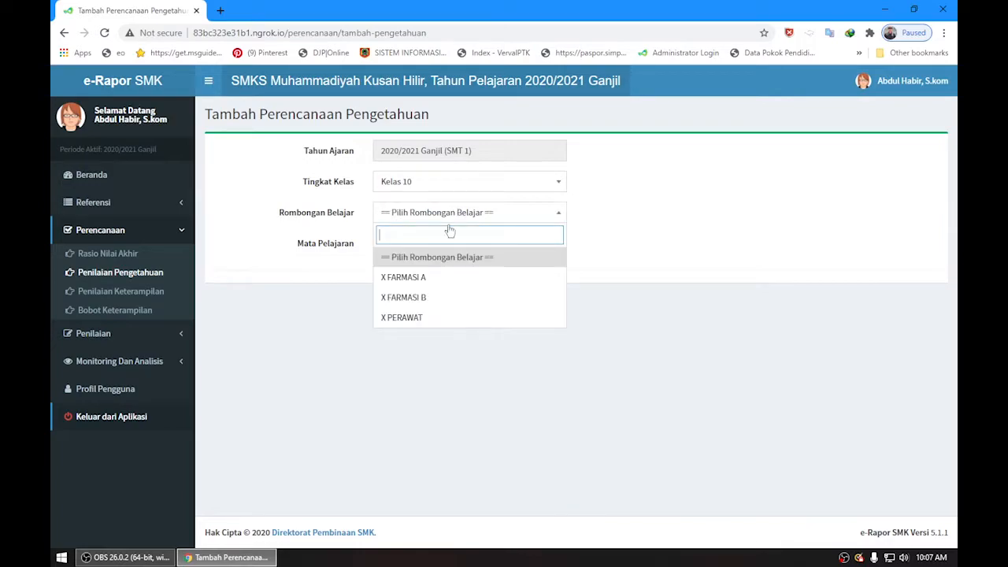
{"action": "left_click", "coordinate": [434, 280]}
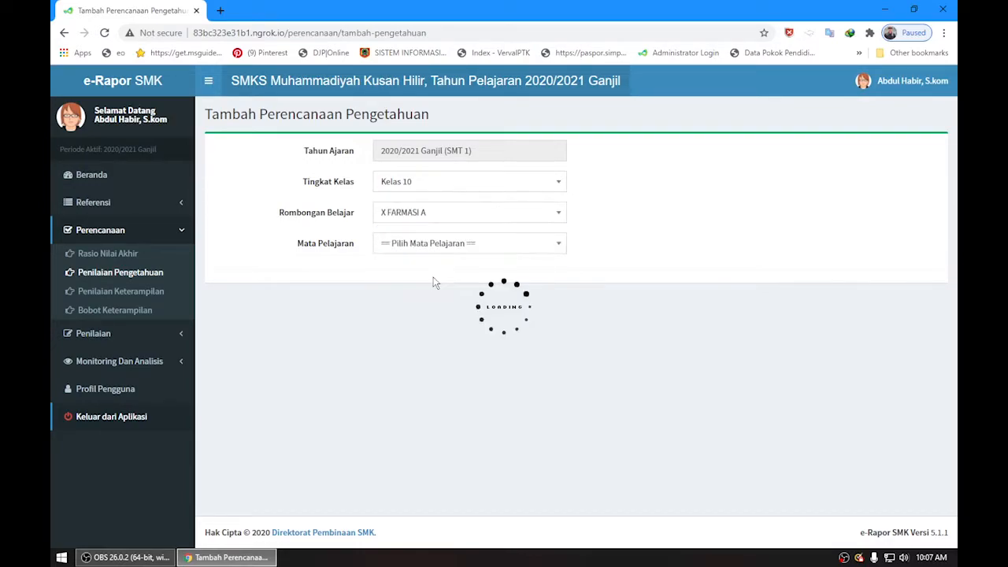
{"action": "left_click", "coordinate": [406, 246]}
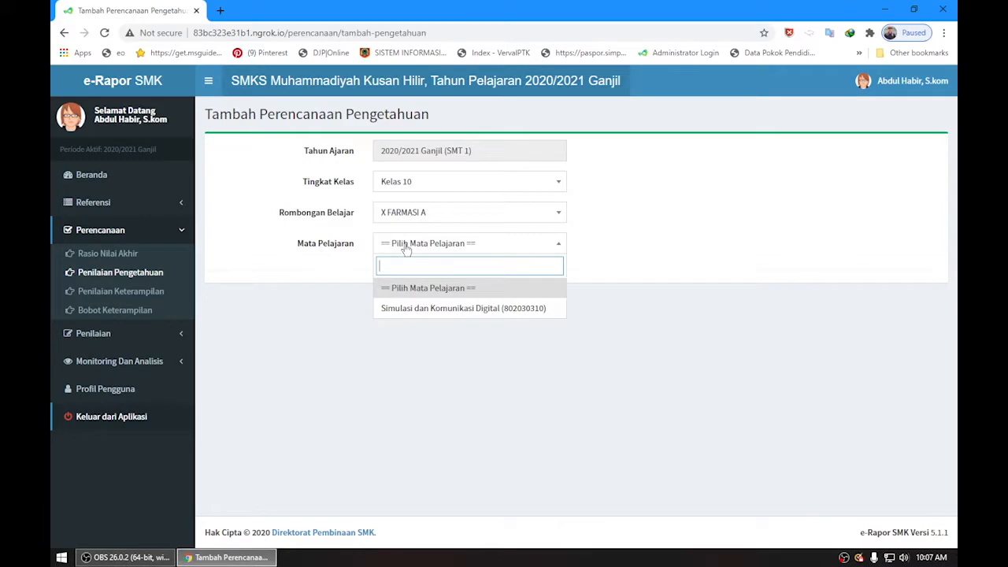
{"action": "left_click", "coordinate": [454, 309]}
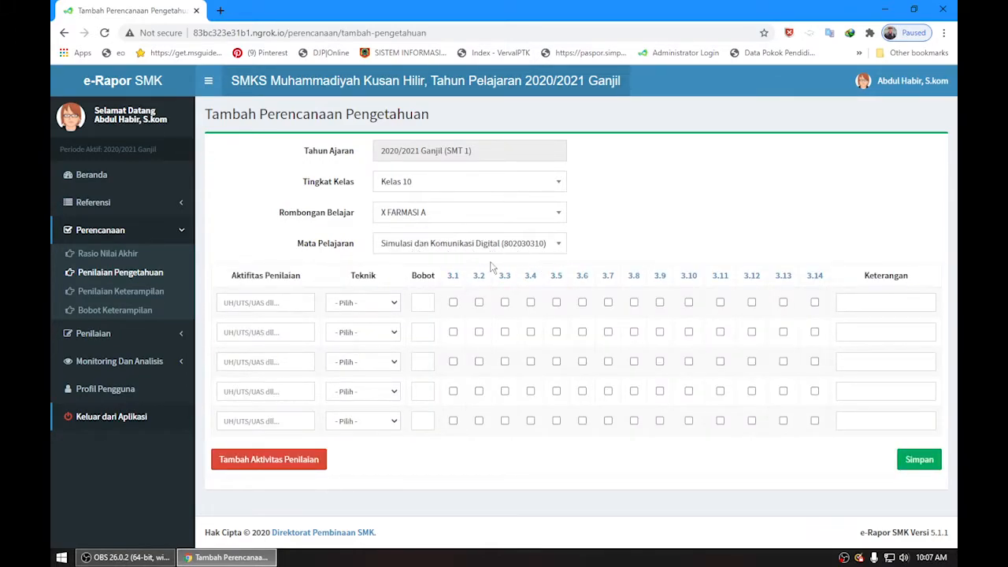
Step: Name the first four assessment activities UH, TUGAS, PAS and PTS
{"action": "left_click", "coordinate": [271, 303]}
{"action": "type", "text": "UH"}
{"action": "left_click", "coordinate": [268, 334]}
{"action": "type", "text": "T"}
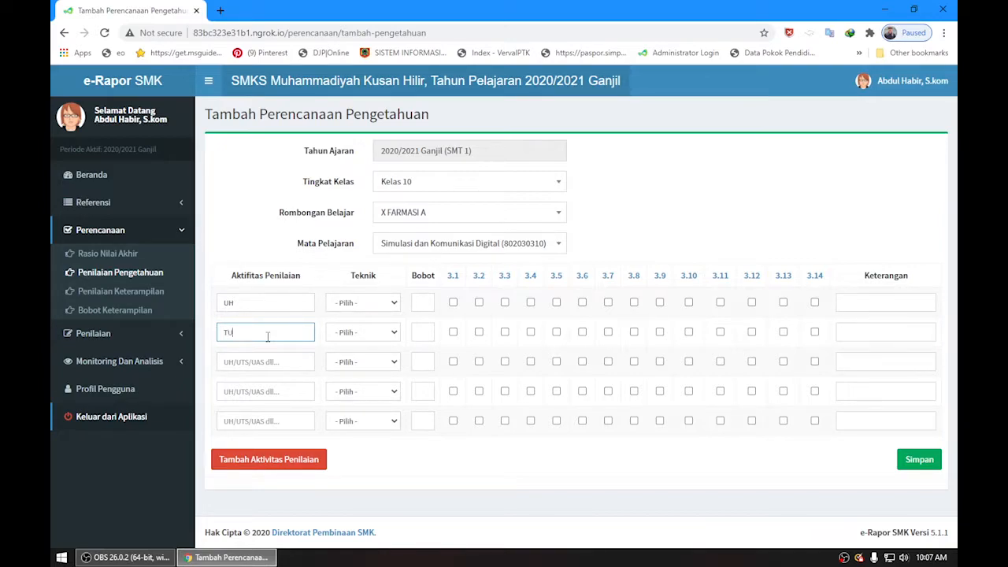
{"action": "left_click", "coordinate": [267, 363]}
{"action": "type", "text": "PAS"}
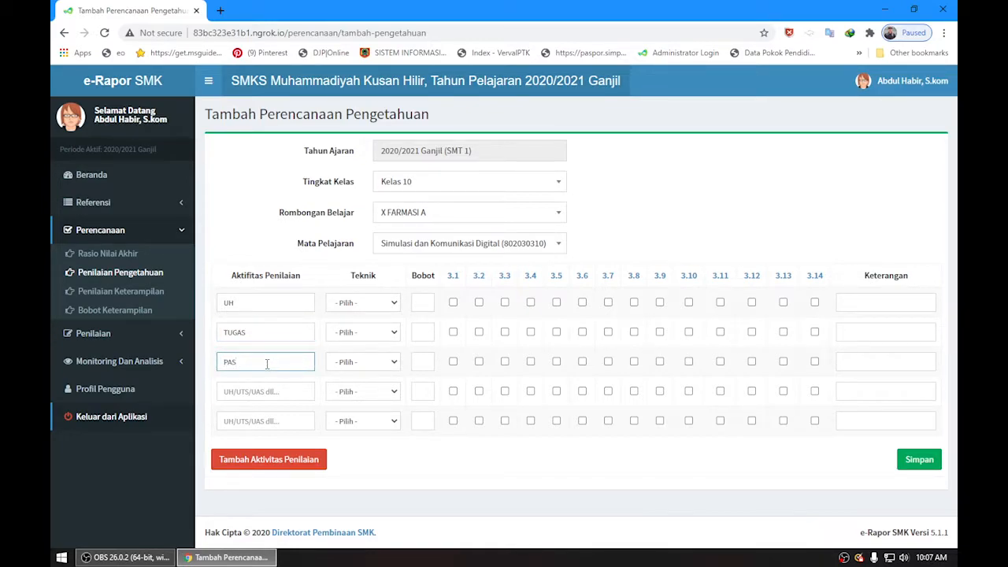
{"action": "left_click", "coordinate": [261, 393]}
{"action": "type", "text": "p"}
{"action": "key", "text": "BackSpace"}
{"action": "type", "text": "PTS"}
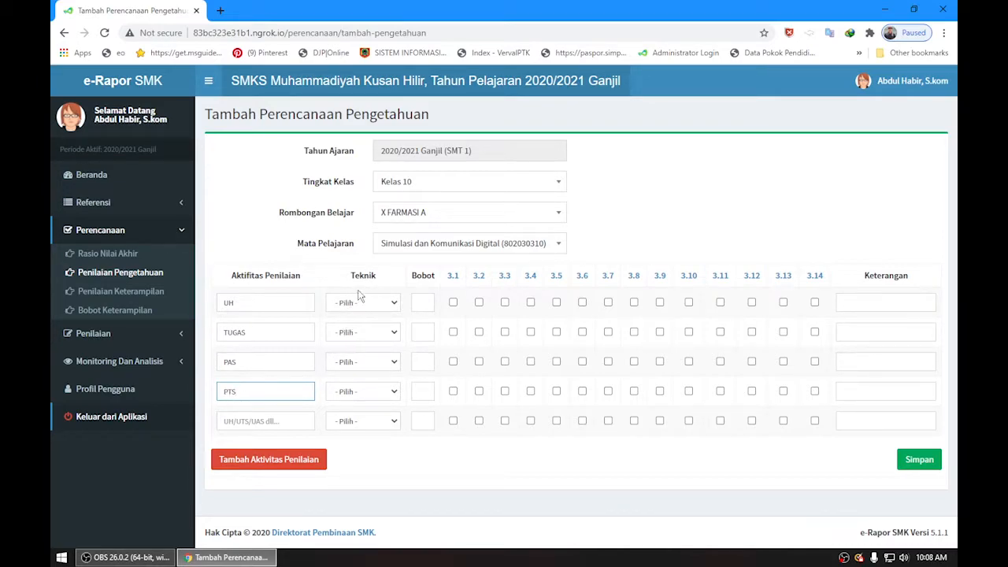
Step: Choose Tes Tertulis as the Teknik for each of the UH, TUGAS, PAS and PTS rows
{"action": "left_click", "coordinate": [394, 305]}
{"action": "left_click", "coordinate": [384, 327]}
{"action": "left_click", "coordinate": [392, 332]}
{"action": "left_click", "coordinate": [382, 356]}
{"action": "left_click", "coordinate": [386, 363]}
{"action": "left_click", "coordinate": [378, 395]}
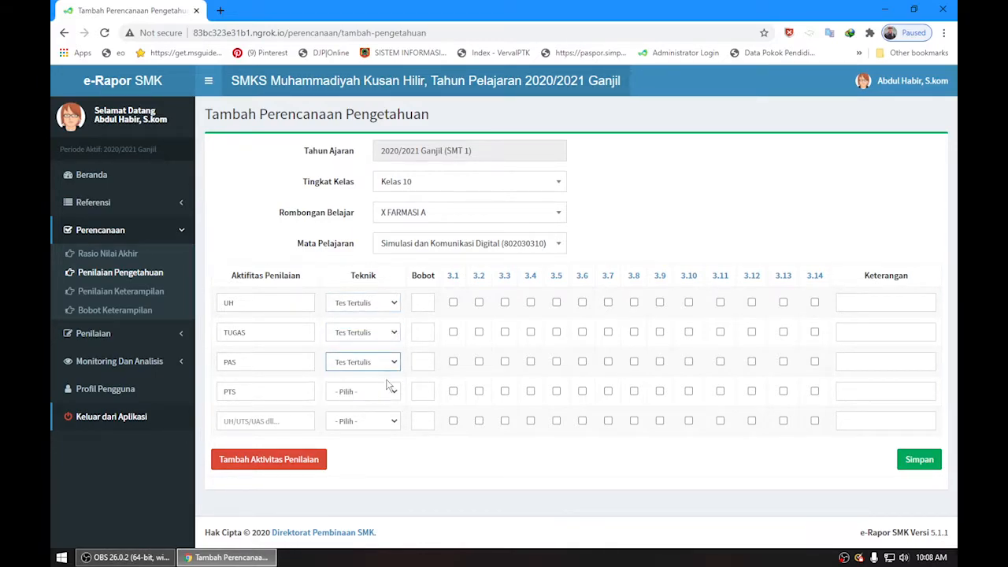
{"action": "left_click", "coordinate": [397, 397]}
{"action": "left_click", "coordinate": [379, 417]}
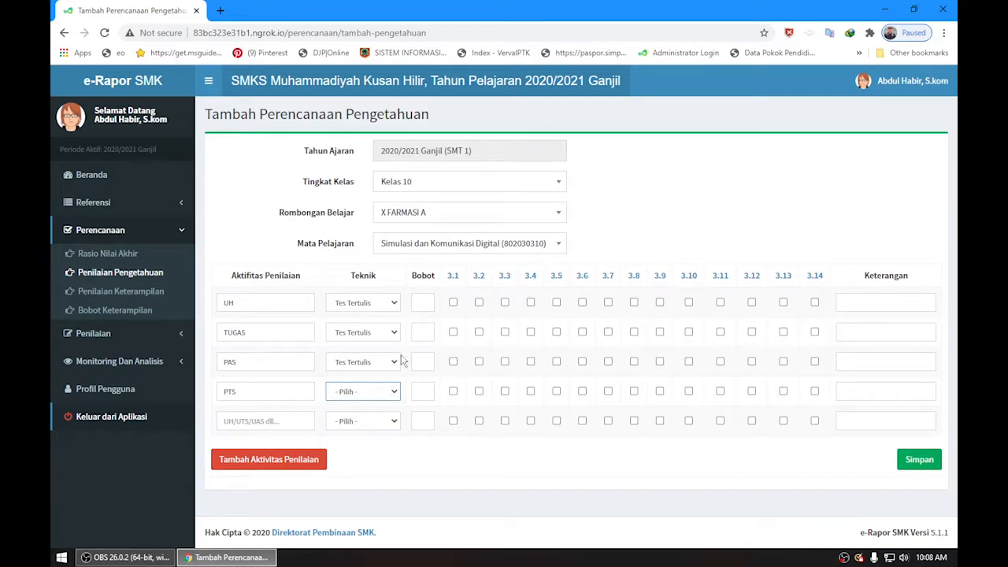
{"action": "left_click", "coordinate": [386, 391]}
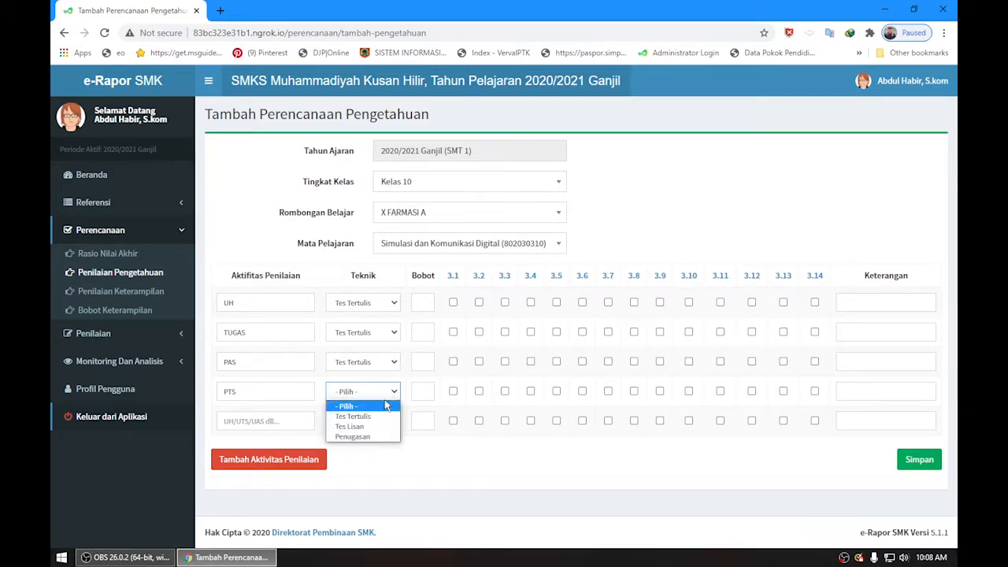
{"action": "left_click", "coordinate": [386, 414]}
{"action": "left_click", "coordinate": [426, 301]}
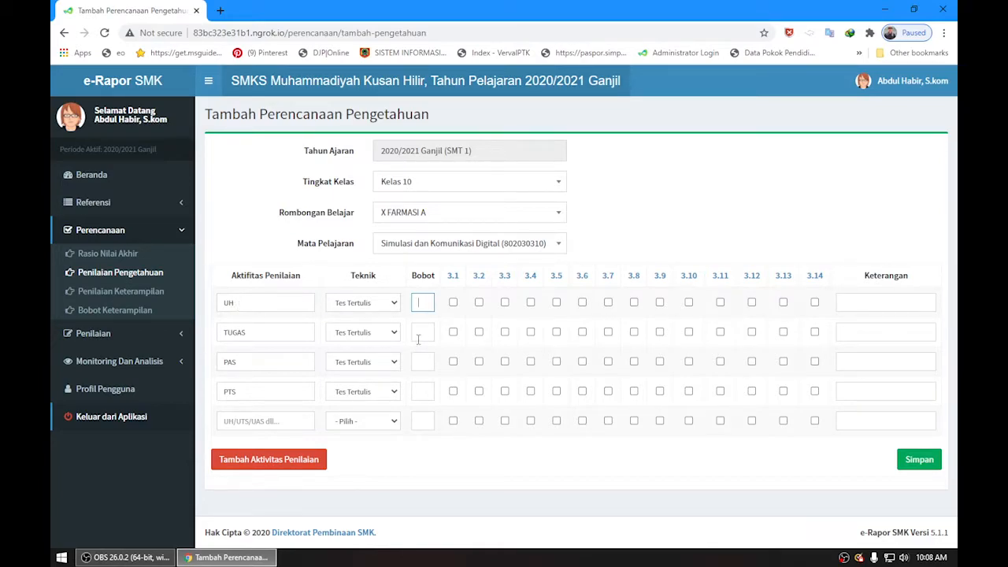
Step: Tick KDs 3.1–3.7 for UH with Bobot 40, and KDs 3.2–3.5 for TUGAS
{"action": "left_click", "coordinate": [453, 302]}
{"action": "left_click", "coordinate": [479, 302]}
{"action": "left_click", "coordinate": [505, 302]}
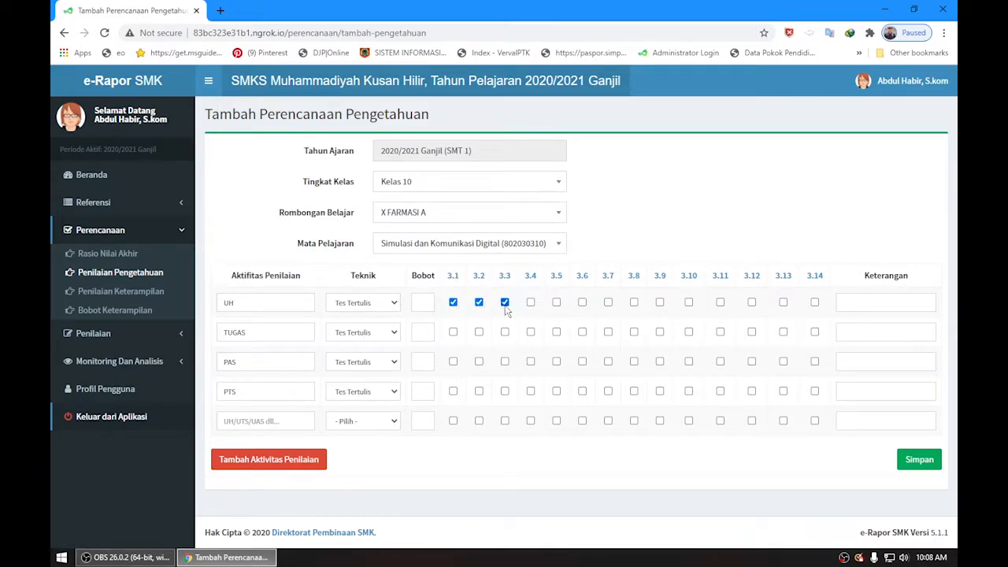
{"action": "left_click", "coordinate": [608, 303]}
{"action": "left_click", "coordinate": [582, 304]}
{"action": "left_click", "coordinate": [556, 304]}
{"action": "left_click", "coordinate": [530, 304]}
{"action": "left_click", "coordinate": [422, 303]}
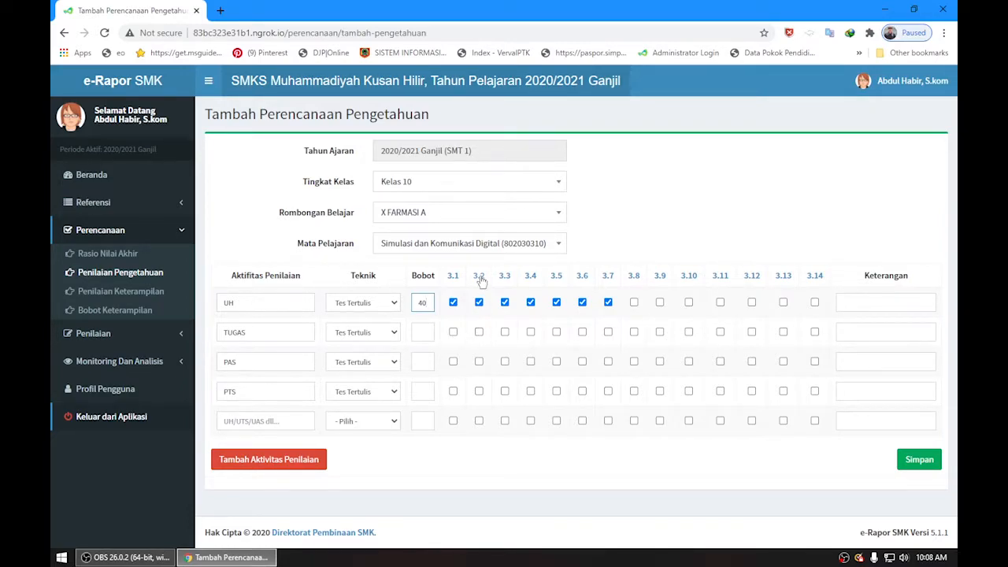
{"action": "left_click", "coordinate": [479, 331]}
{"action": "left_click", "coordinate": [531, 331]}
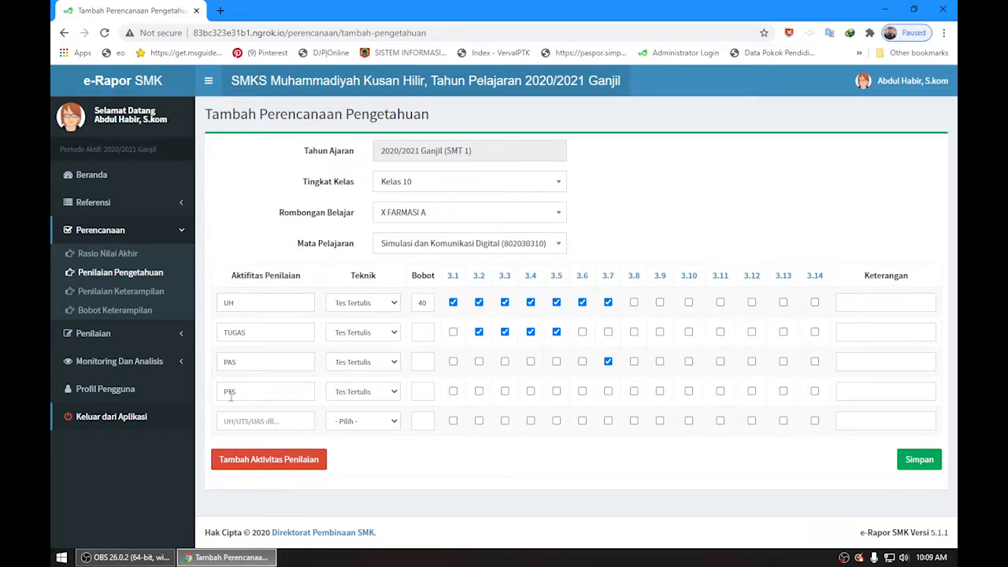
Step: Tick KD 3.4 for PTS, enter weights TUGAS 30, PAS 10, PTS 20, and save
{"action": "left_click", "coordinate": [532, 393]}
{"action": "left_click", "coordinate": [420, 363]}
{"action": "left_click", "coordinate": [430, 392]}
{"action": "type", "text": "20"}
{"action": "left_click", "coordinate": [927, 465]}
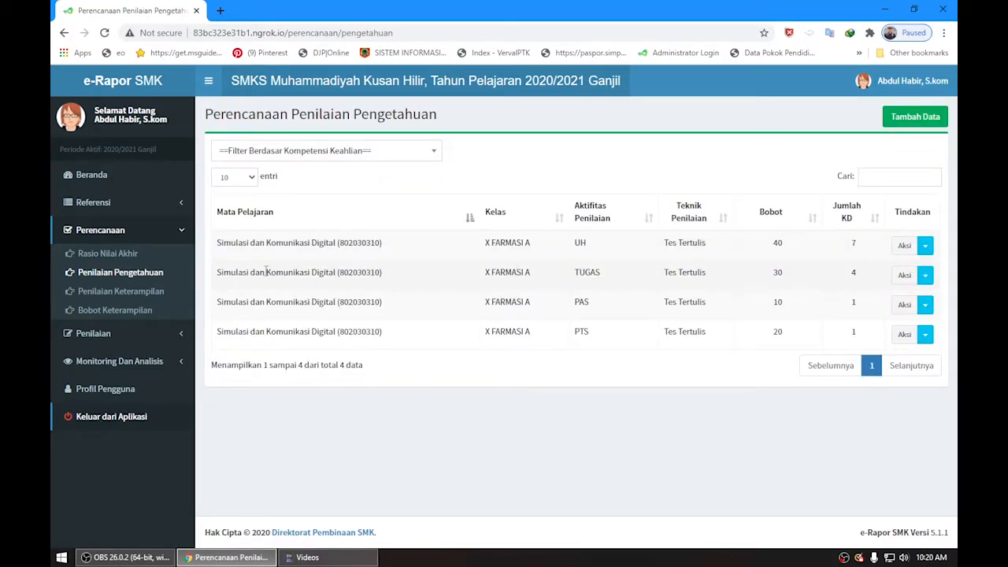
Step: Add a skills plan for Kelas 10, X FARMASI A, Simulasi dan Komunikasi Digital, technique Portofolio
{"action": "left_click", "coordinate": [136, 295]}
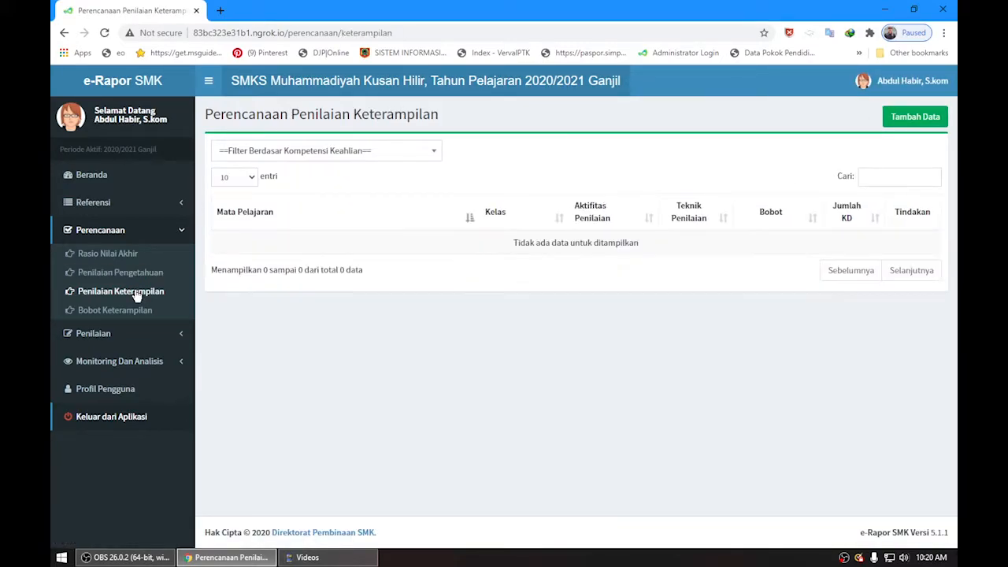
{"action": "left_click", "coordinate": [928, 116]}
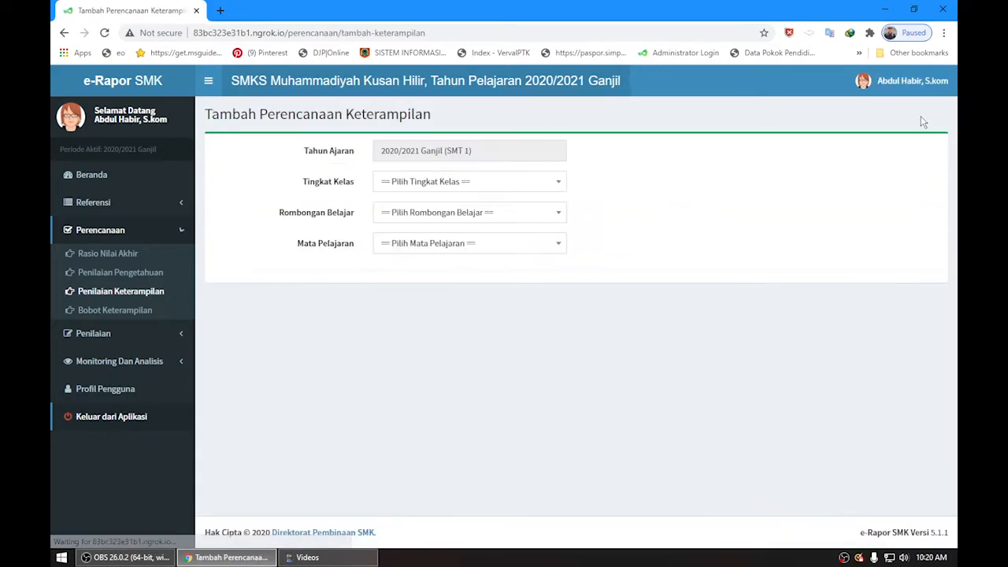
{"action": "left_click", "coordinate": [495, 186]}
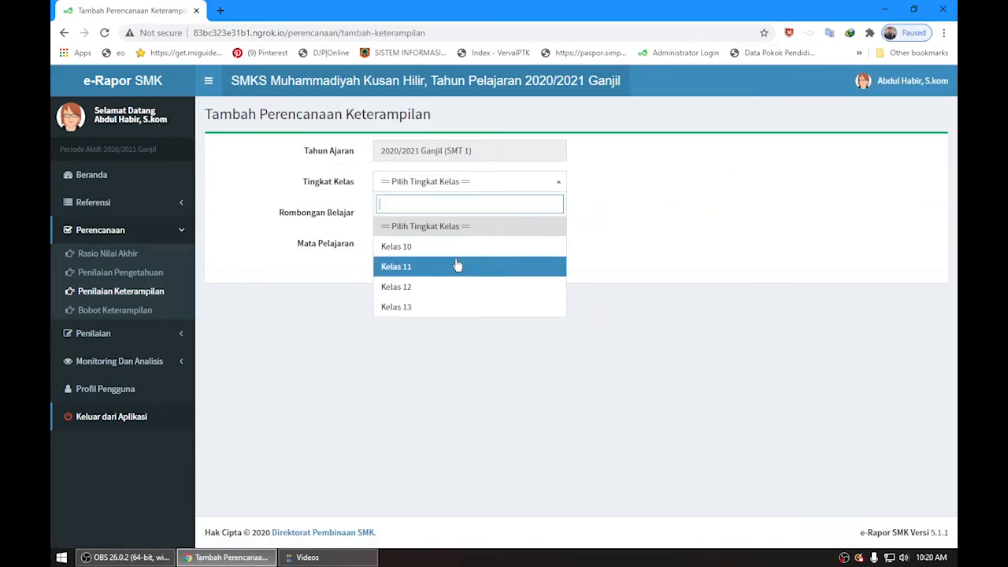
{"action": "left_click", "coordinate": [453, 249]}
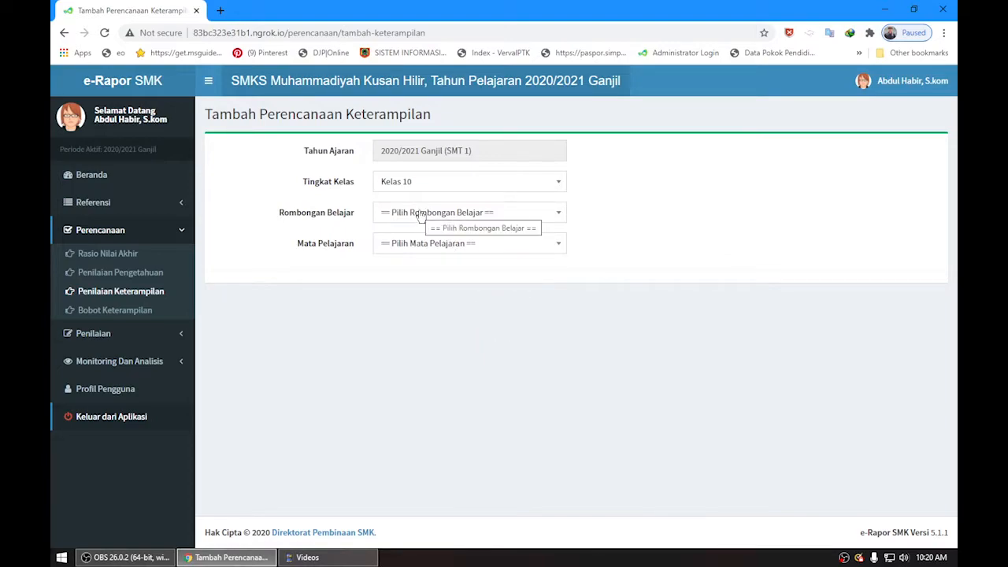
{"action": "left_click", "coordinate": [420, 214]}
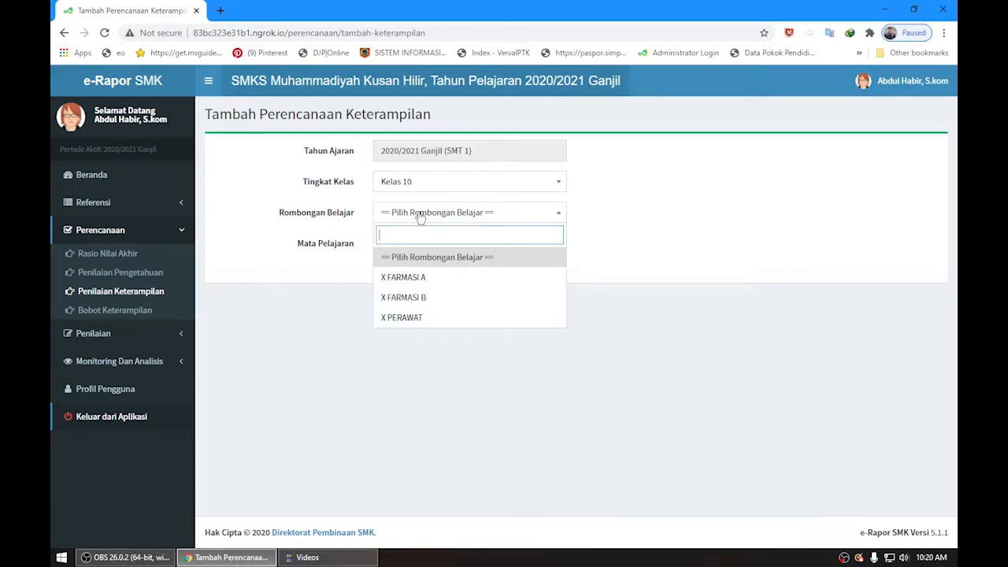
{"action": "left_click", "coordinate": [414, 277]}
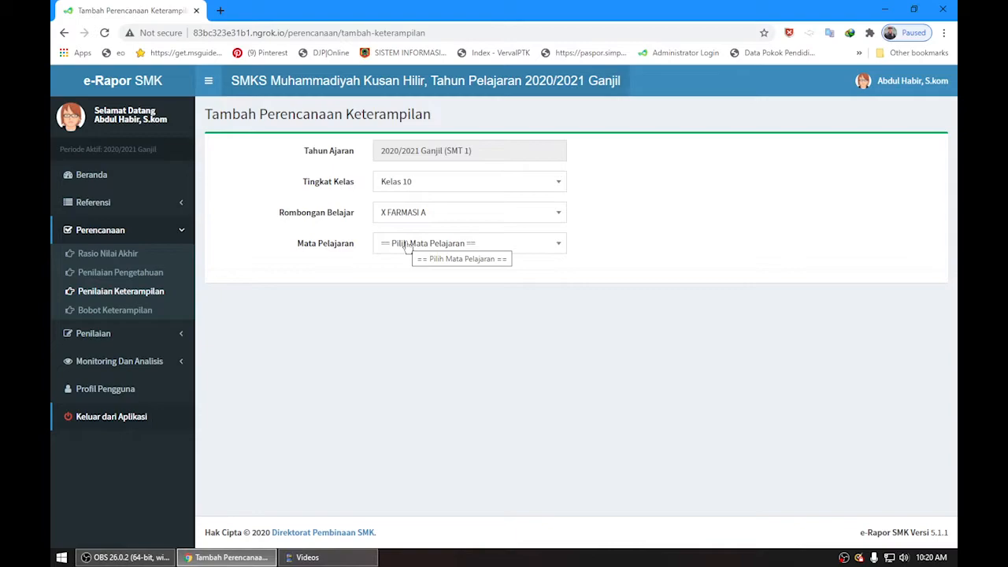
{"action": "left_click", "coordinate": [385, 247]}
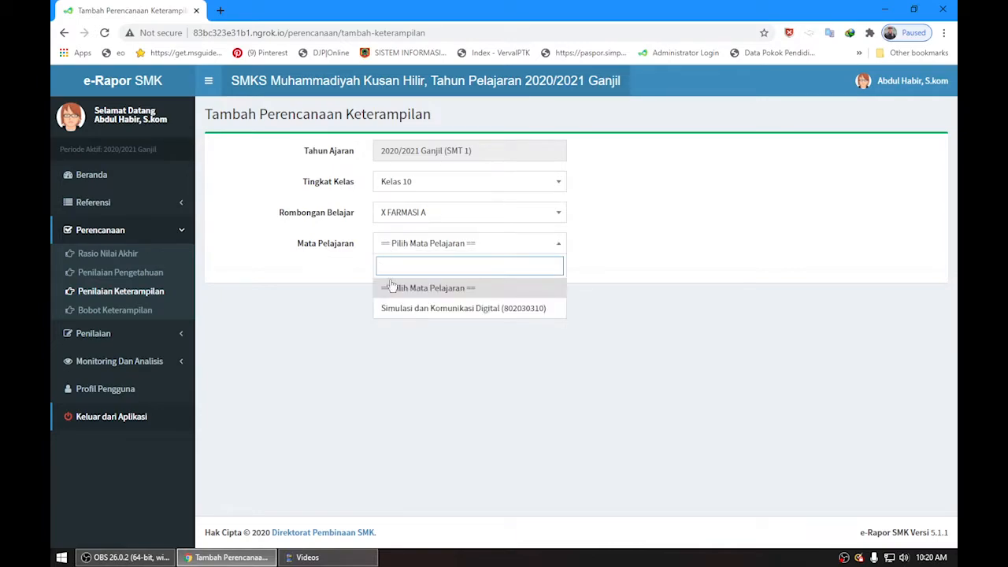
{"action": "left_click", "coordinate": [403, 308]}
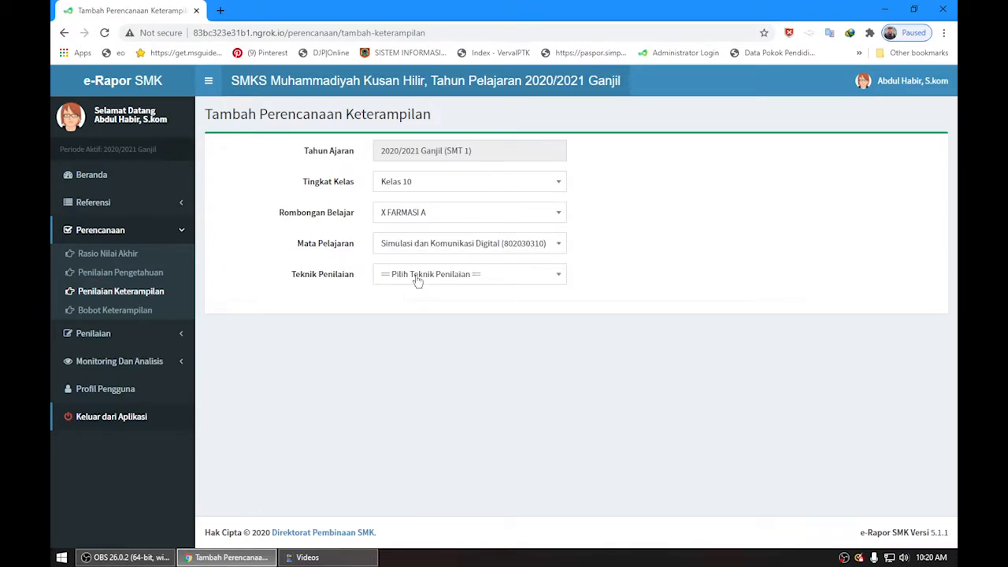
{"action": "left_click", "coordinate": [417, 276]}
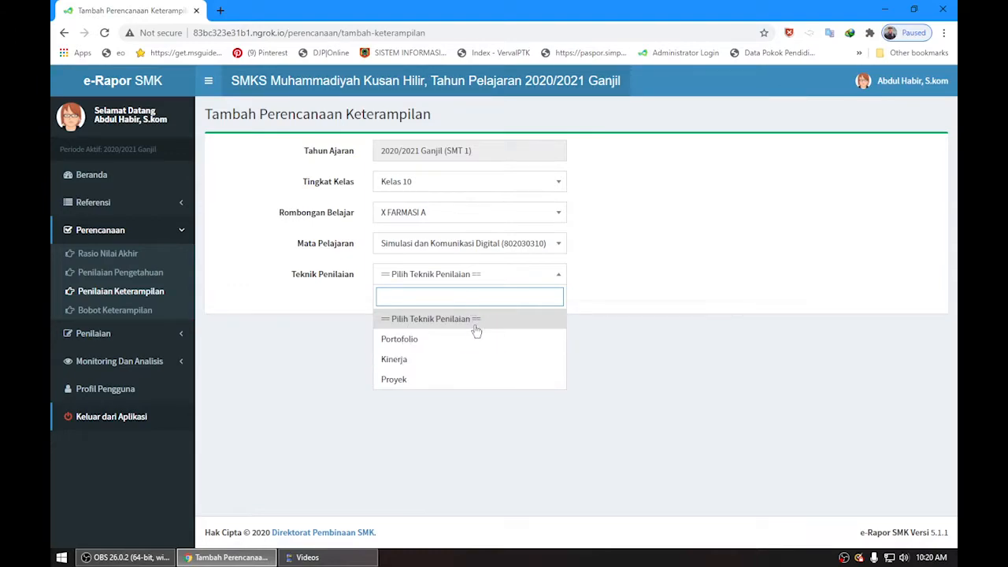
{"action": "left_click", "coordinate": [425, 341]}
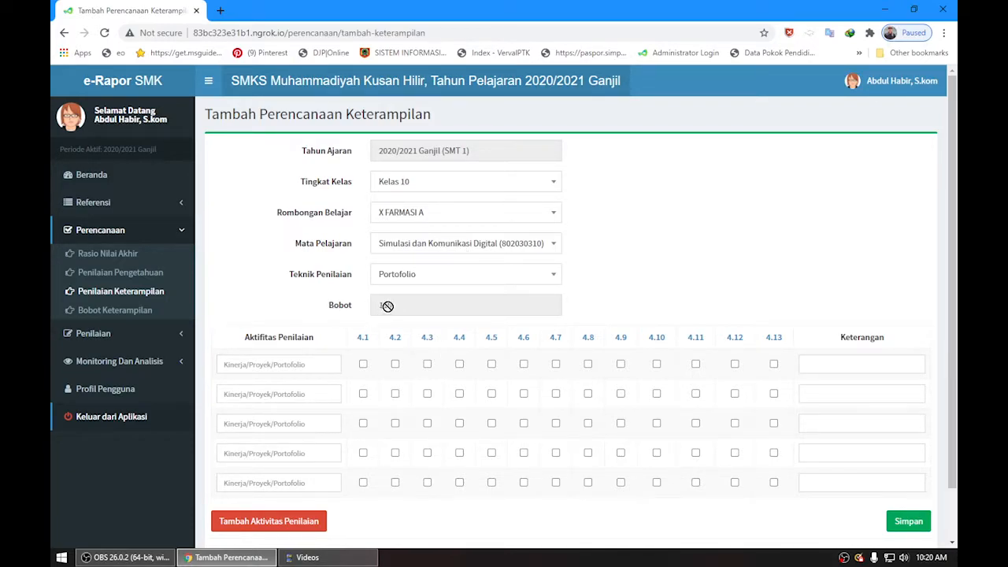
{"action": "scroll", "coordinate": [404, 317], "scroll_direction": "down", "scroll_amount": 1}
Step: Name the first assessment activity PORTOPOLIO
{"action": "left_click", "coordinate": [291, 307]}
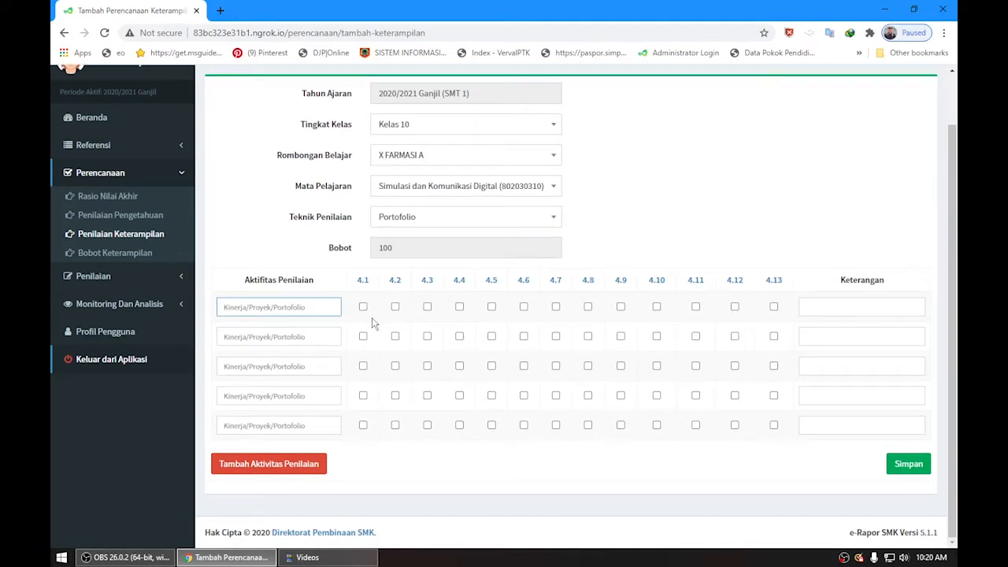
{"action": "type", "text": "d"}
{"action": "key", "text": "BackSpace"}
{"action": "type", "text": "P"}
{"action": "key", "text": "BackSpace"}
{"action": "type", "text": "PORTOPOLIO"}
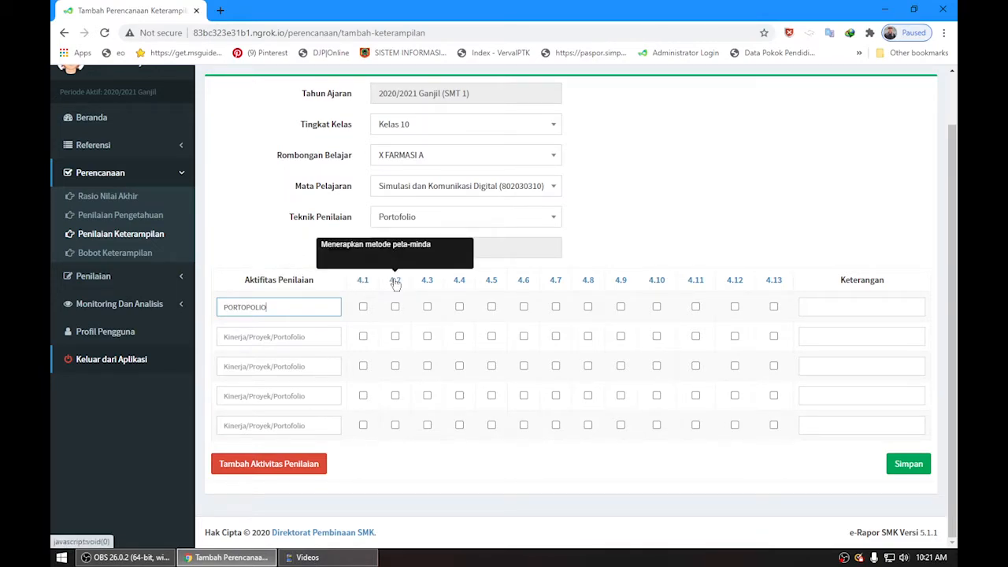
Step: Link KDs 4.2, 4.3, 4.4 and 4.5 to PORTOPOLIO and save the skills plan
{"action": "left_click", "coordinate": [395, 306]}
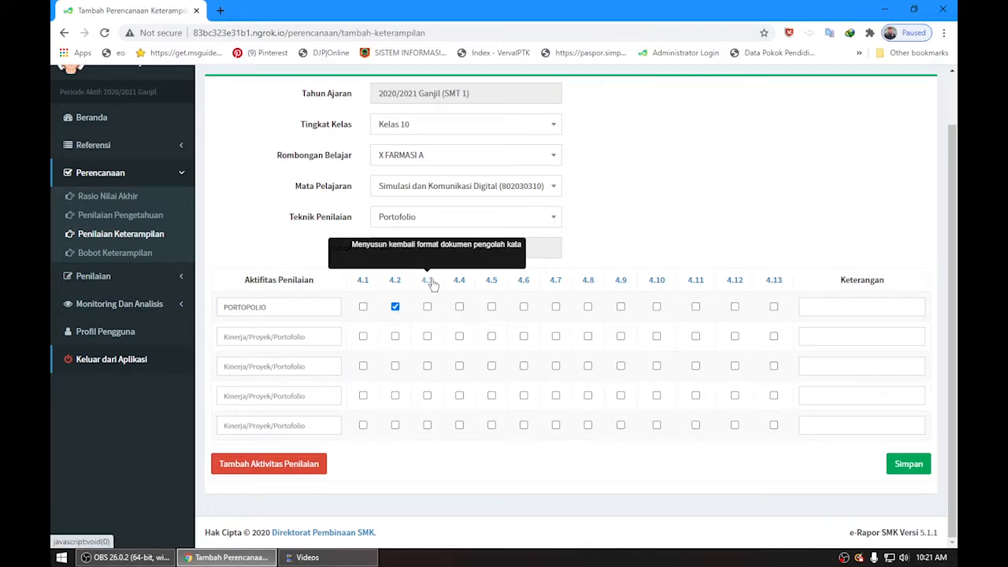
{"action": "left_click", "coordinate": [427, 306]}
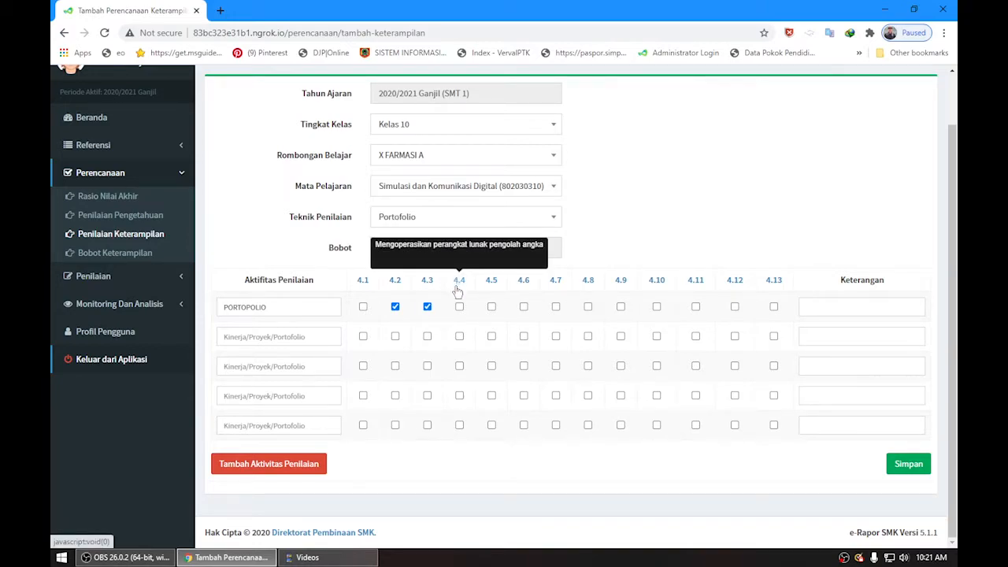
{"action": "left_click", "coordinate": [459, 306]}
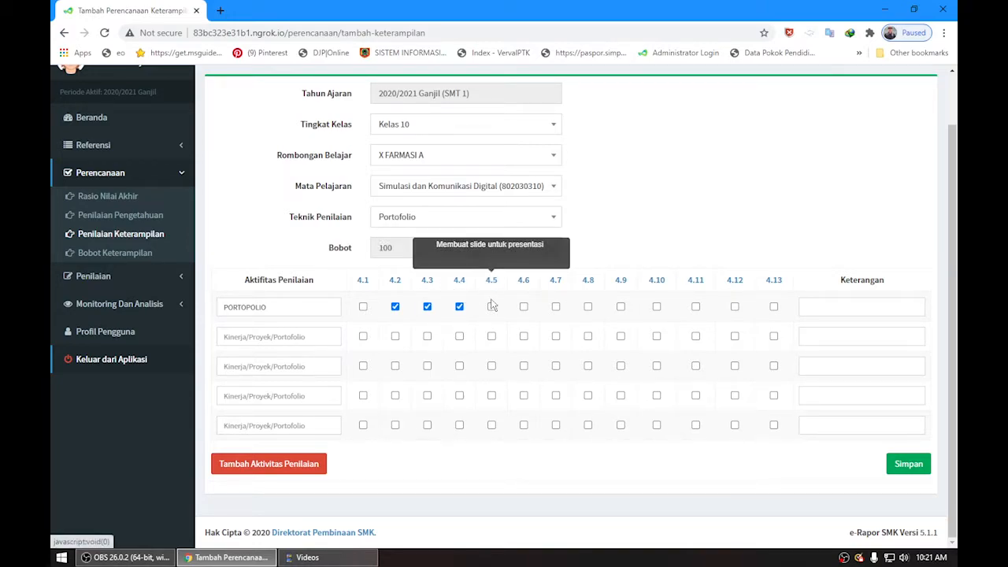
{"action": "left_click", "coordinate": [491, 306]}
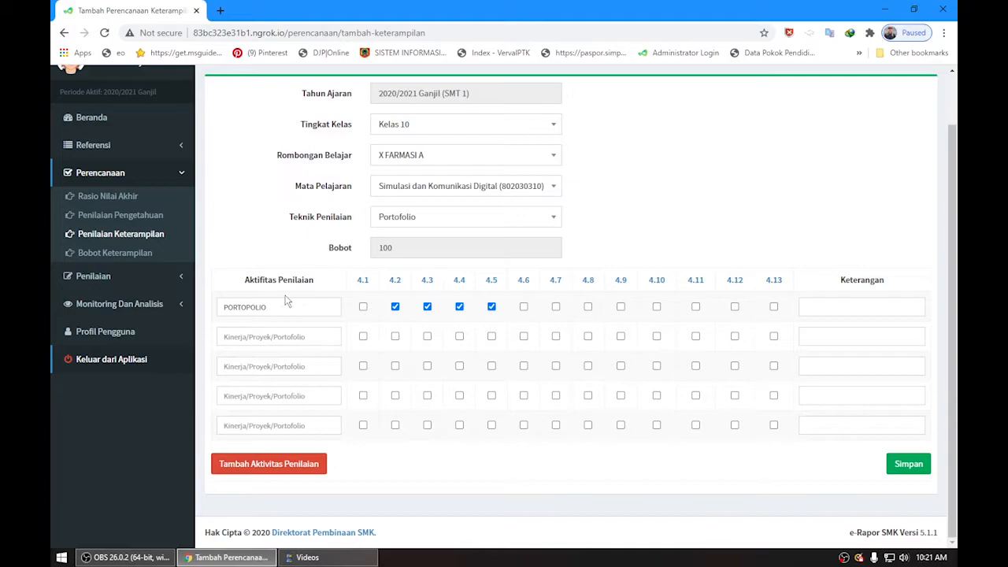
{"action": "left_click", "coordinate": [908, 464]}
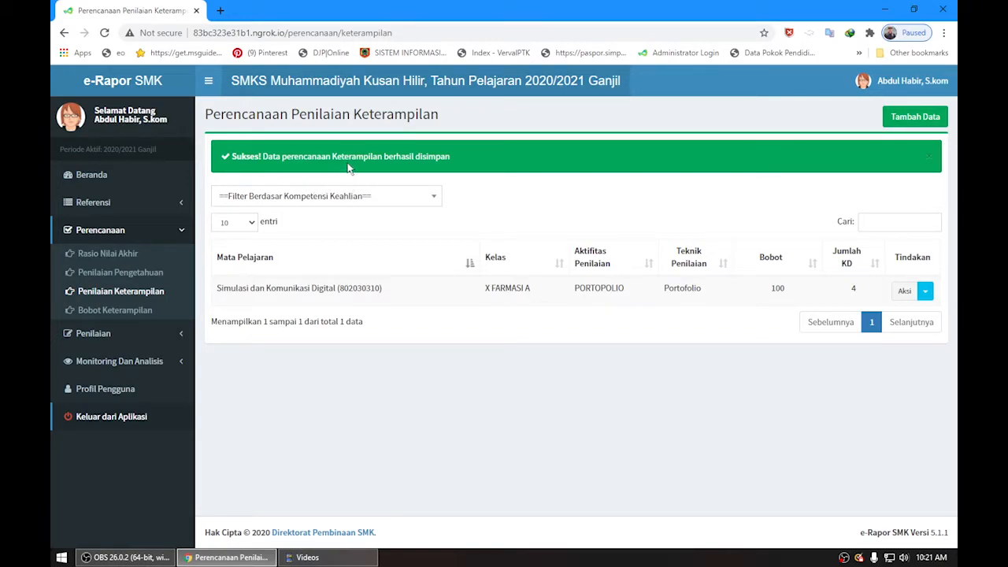
Step: Check on the Bobot Keterampilan page that Portofolio carries weight 100 for X FARMASI A
{"action": "left_click", "coordinate": [94, 312]}
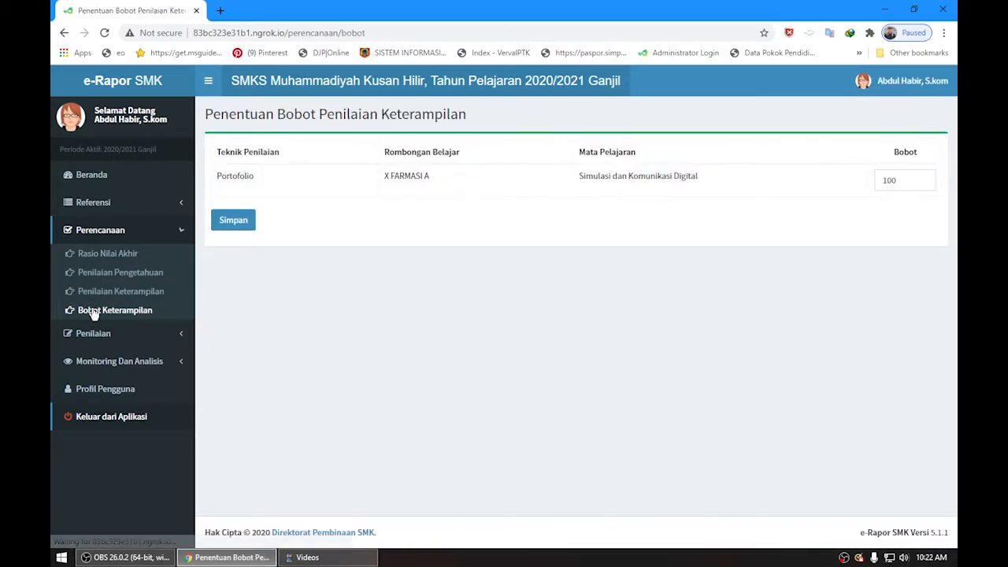
{"action": "left_click", "coordinate": [911, 182]}
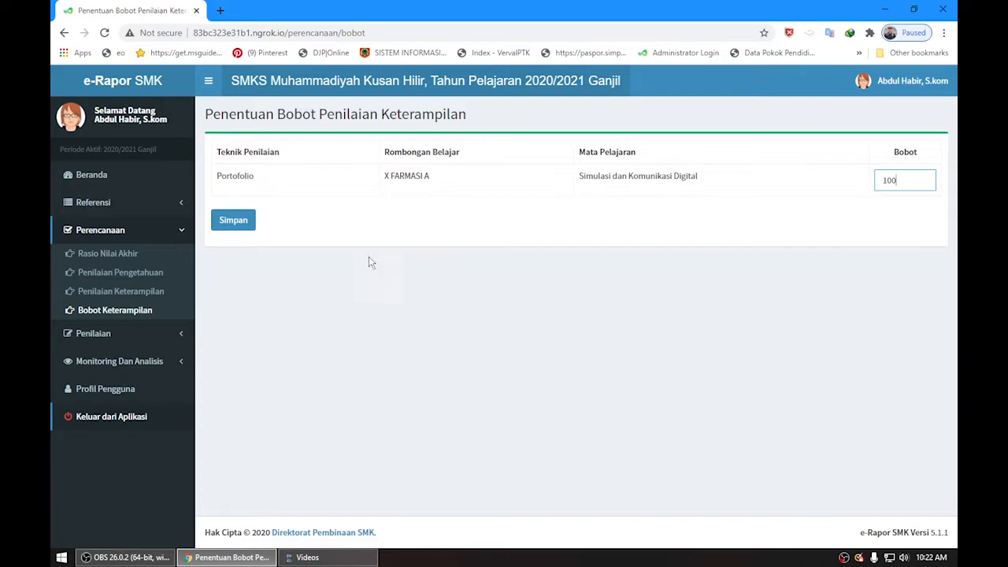
{"action": "left_click", "coordinate": [184, 232]}
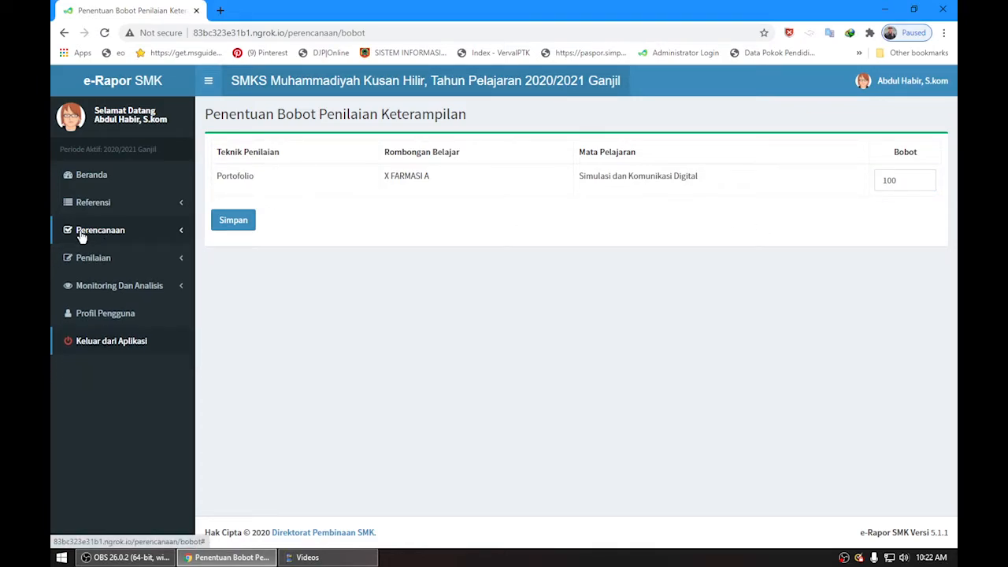
{"action": "left_click", "coordinate": [179, 232]}
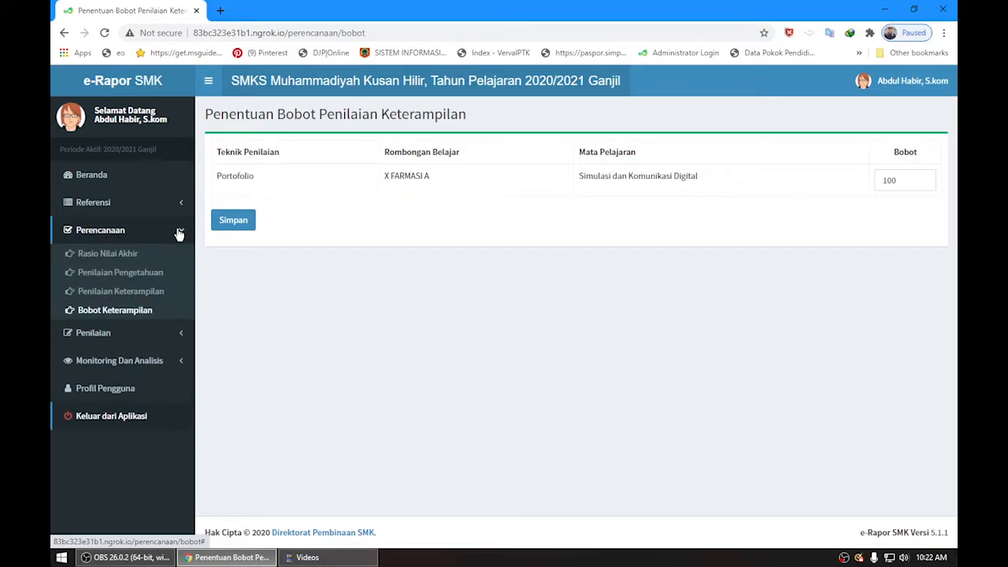
{"action": "left_click", "coordinate": [179, 233]}
{"action": "left_click", "coordinate": [98, 262]}
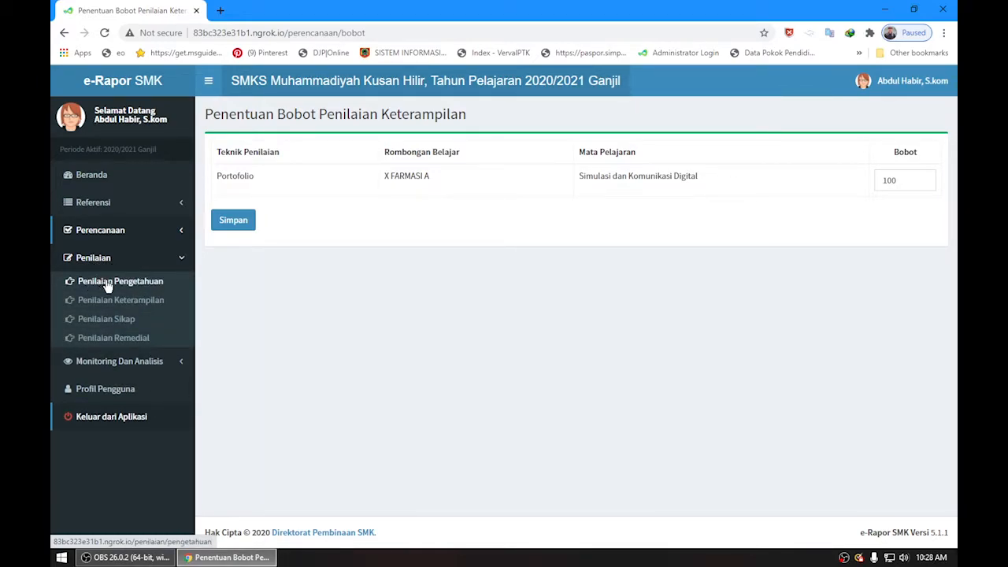
Step: On the knowledge grading page, select Kelas 10, X FARMASI A and Simulasi dan Komunikasi Digital
{"action": "left_click", "coordinate": [131, 287]}
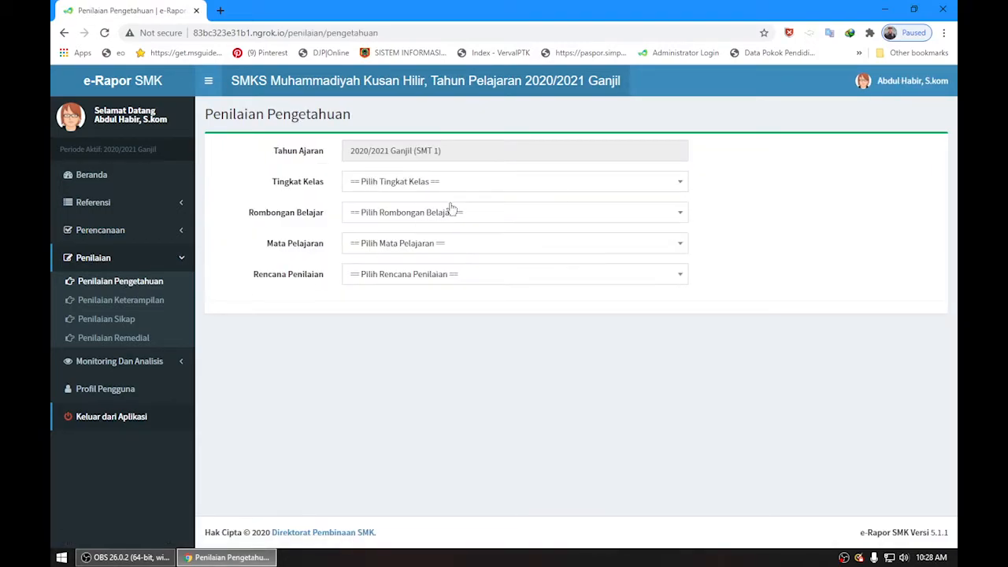
{"action": "left_click", "coordinate": [470, 183]}
{"action": "left_click", "coordinate": [421, 246]}
{"action": "left_click", "coordinate": [418, 212]}
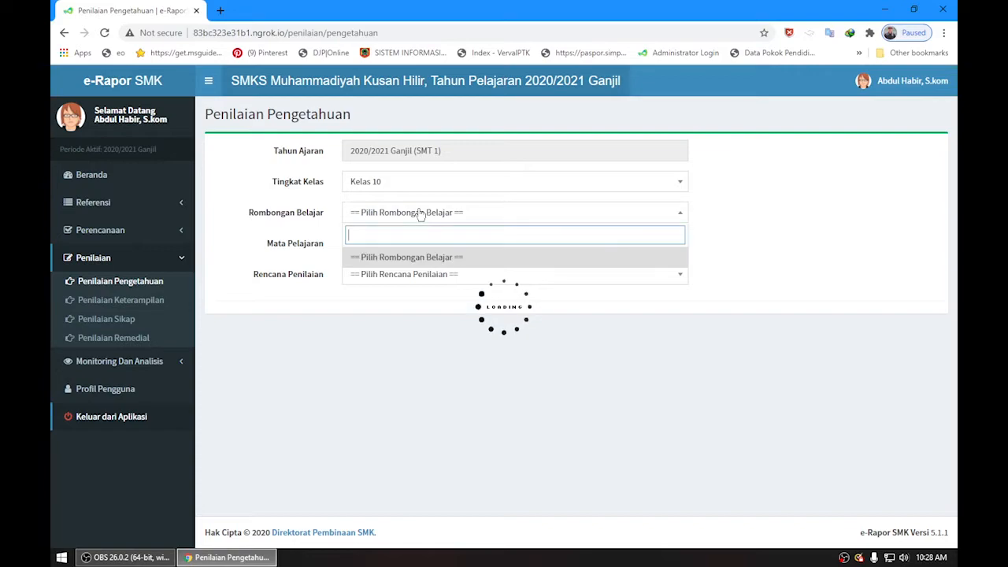
{"action": "left_click", "coordinate": [421, 214]}
{"action": "left_click", "coordinate": [422, 213]}
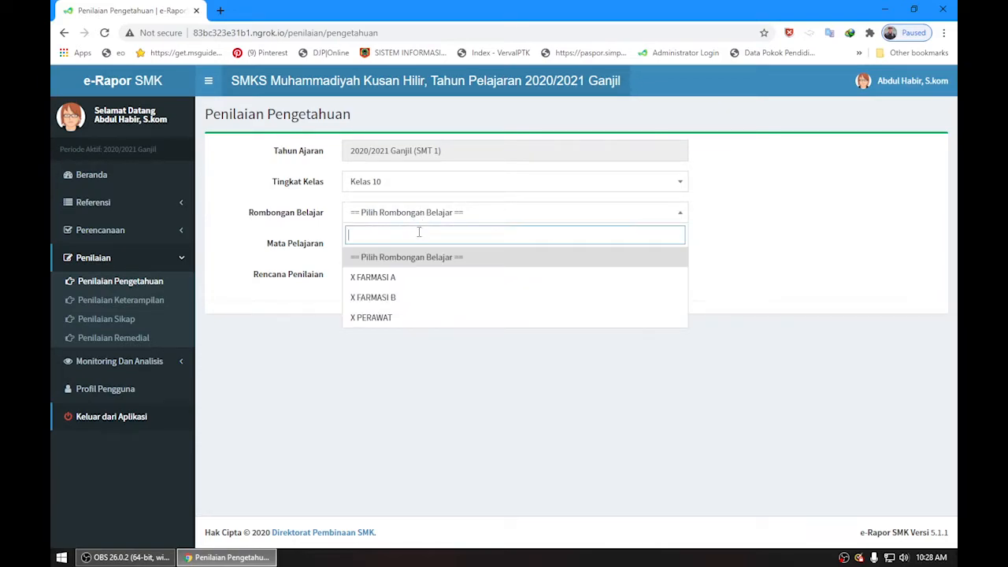
{"action": "left_click", "coordinate": [417, 282]}
{"action": "left_click", "coordinate": [410, 245]}
{"action": "left_click", "coordinate": [411, 245]}
{"action": "left_click", "coordinate": [410, 246]}
{"action": "left_click", "coordinate": [418, 306]}
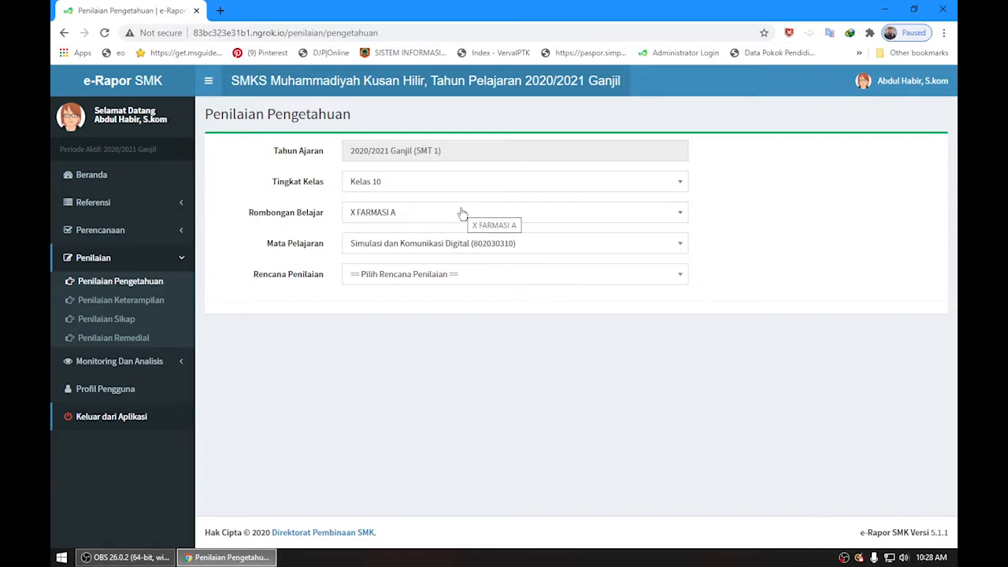
Step: Load the grade table for the UH assessment plan
{"action": "left_click", "coordinate": [446, 275]}
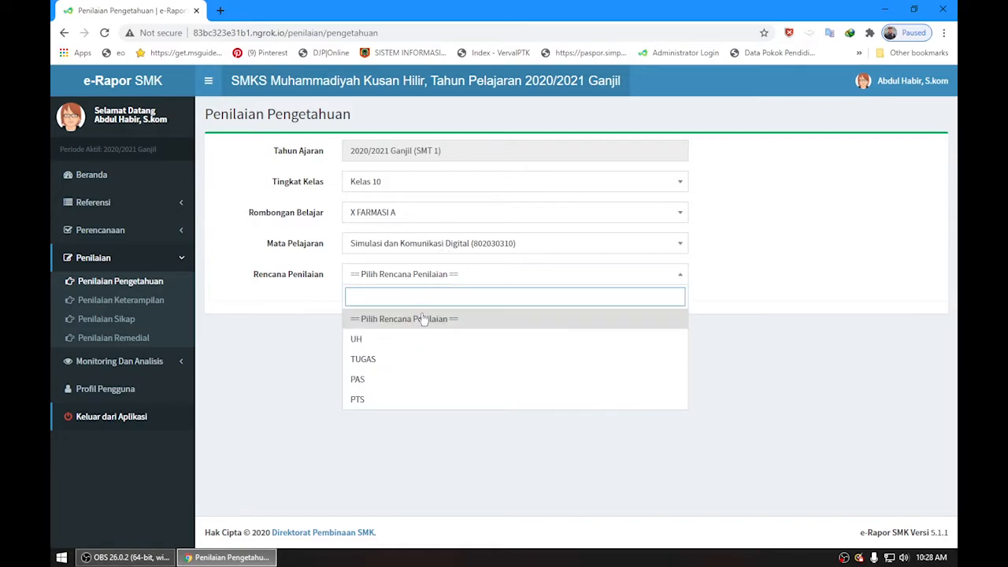
{"action": "left_click", "coordinate": [390, 340]}
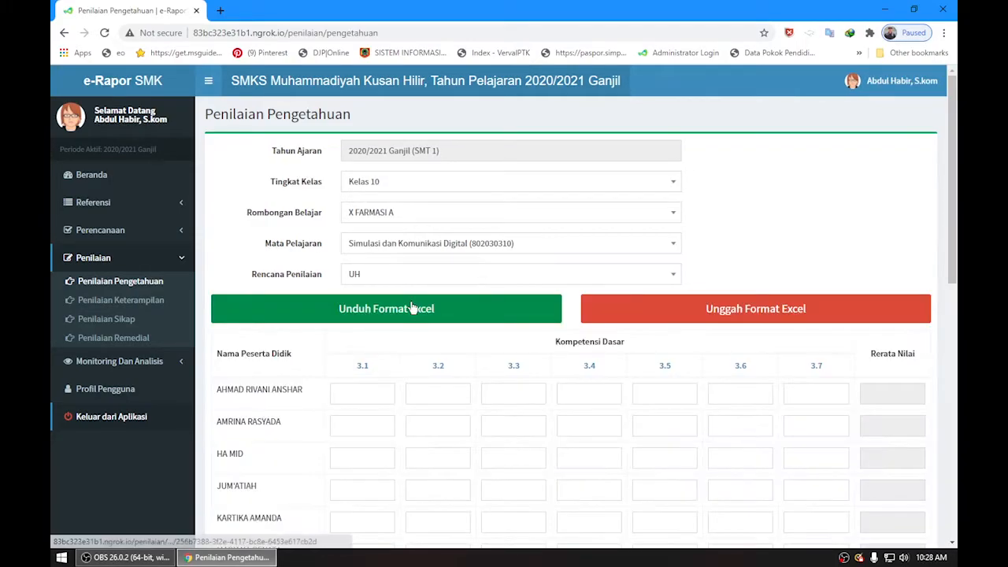
{"action": "scroll", "coordinate": [666, 267], "scroll_direction": "down", "scroll_amount": 2}
{"action": "scroll", "coordinate": [667, 267], "scroll_direction": "up", "scroll_amount": 2}
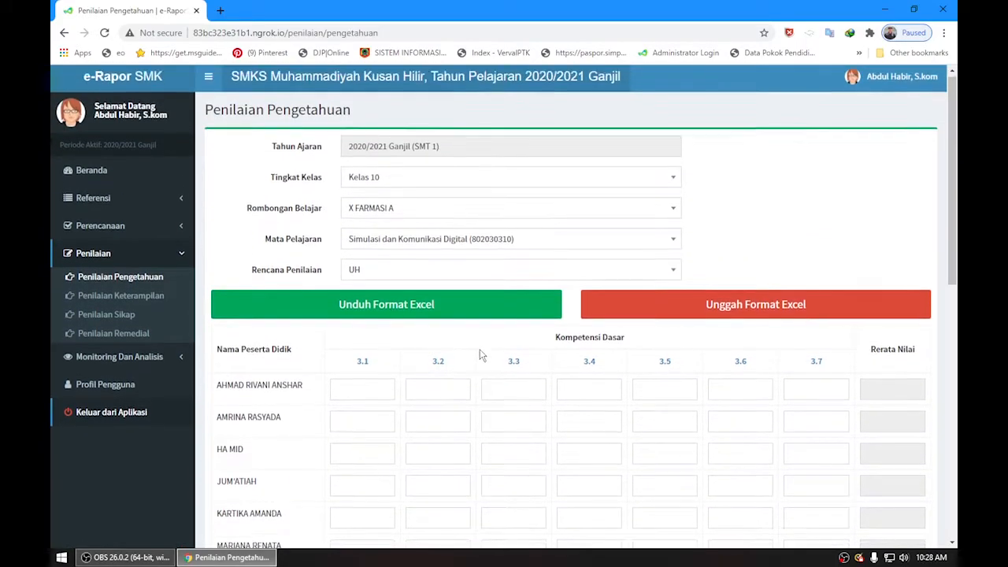
{"action": "scroll", "coordinate": [361, 321], "scroll_direction": "down", "scroll_amount": 1}
{"action": "left_click", "coordinate": [338, 331]}
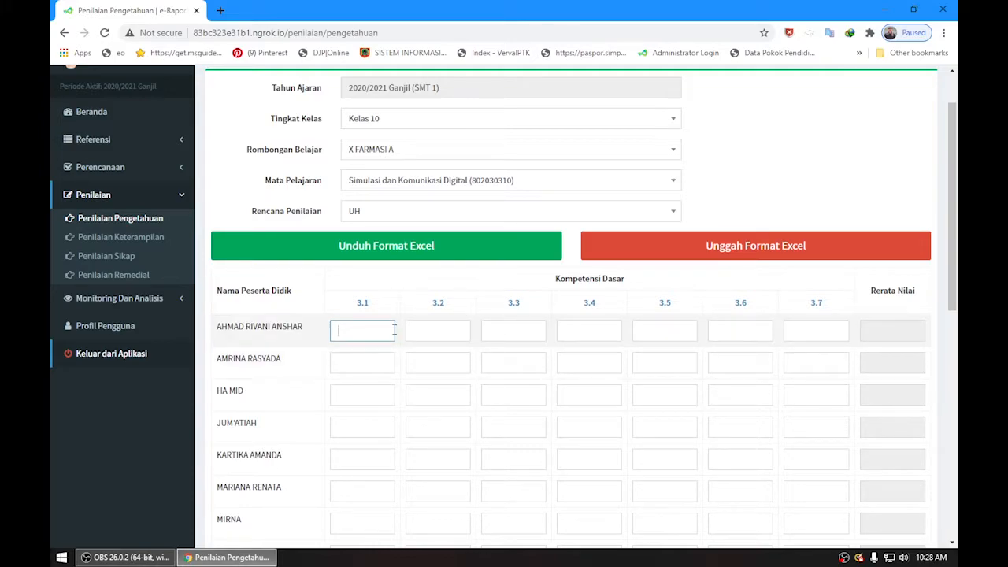
Step: Enter 70, 80 and 75 as the first student's UH grades for KD 3.1–3.3
{"action": "left_click", "coordinate": [440, 331]}
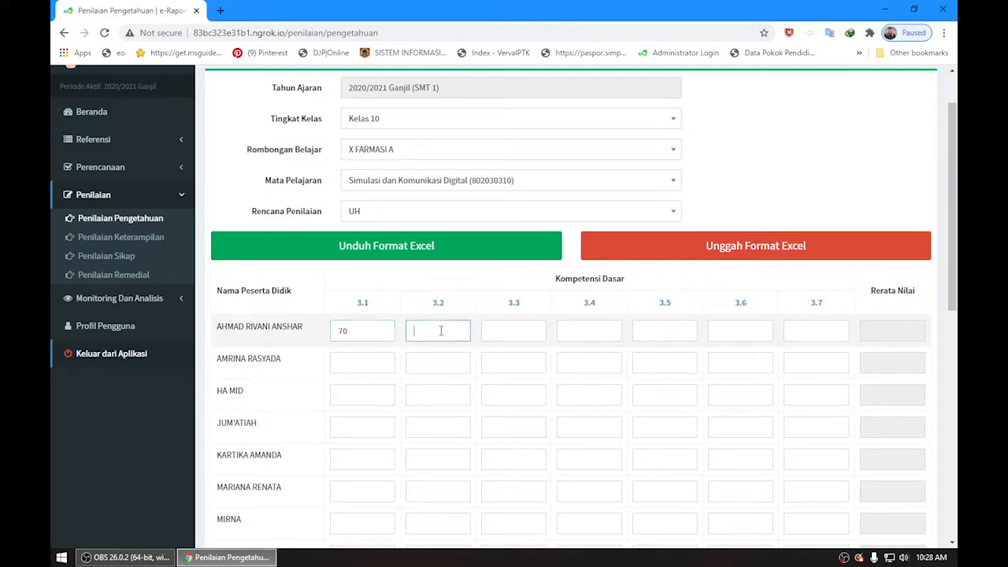
{"action": "left_click", "coordinate": [519, 330]}
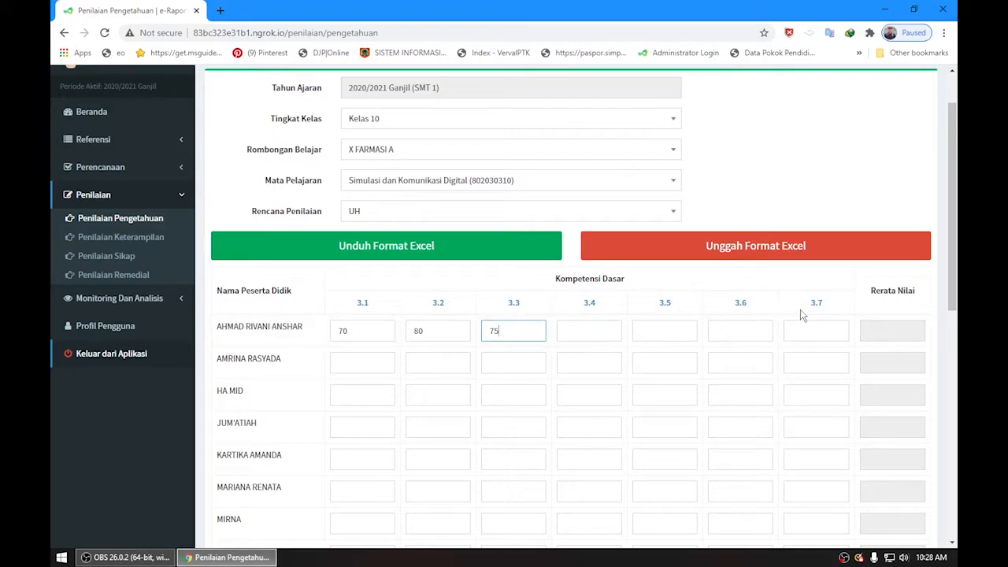
{"action": "scroll", "coordinate": [630, 347], "scroll_direction": "down", "scroll_amount": 1}
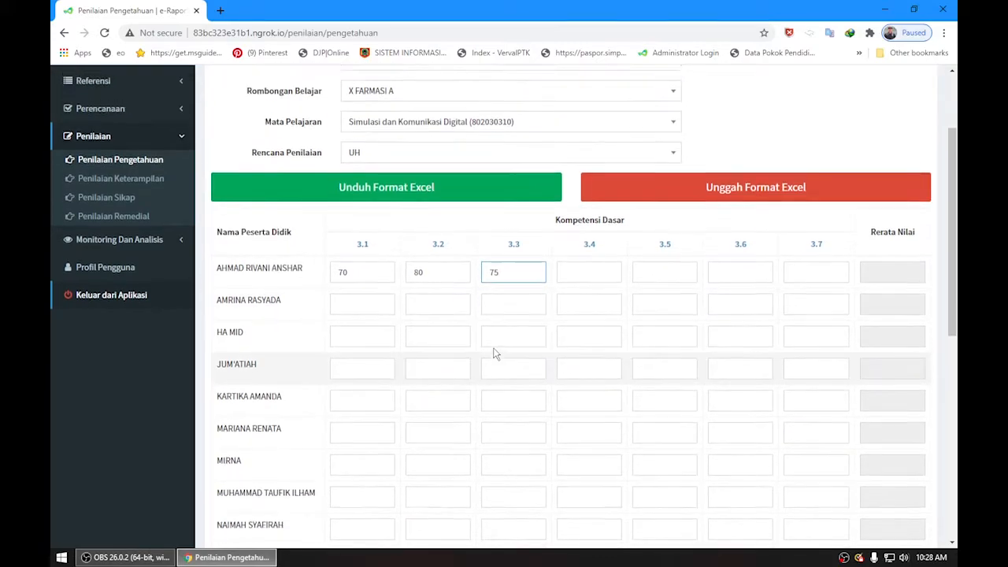
{"action": "scroll", "coordinate": [504, 339], "scroll_direction": "up", "scroll_amount": 1}
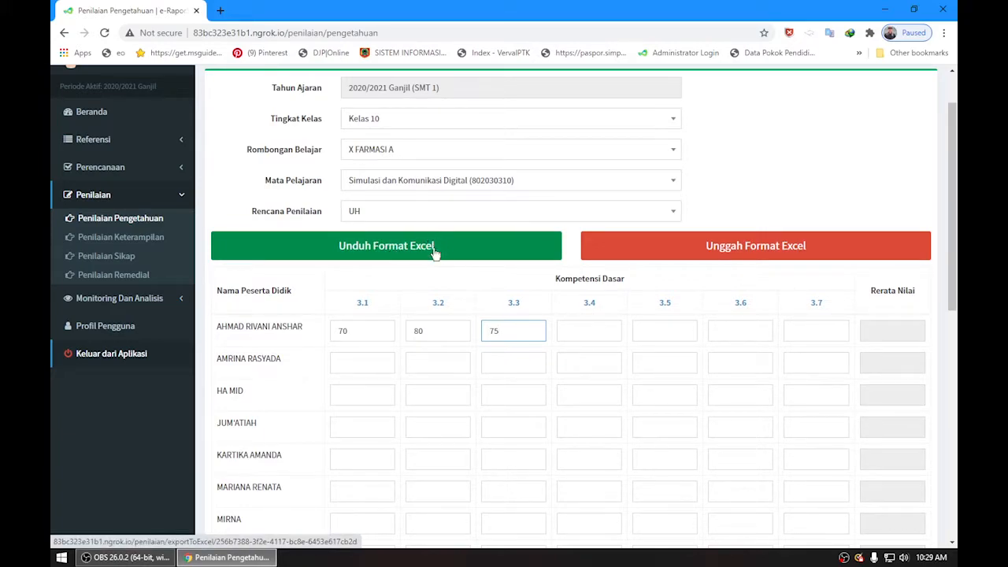
Step: Download the Excel grade template and open it from the Downloads folder
{"action": "left_click", "coordinate": [366, 248]}
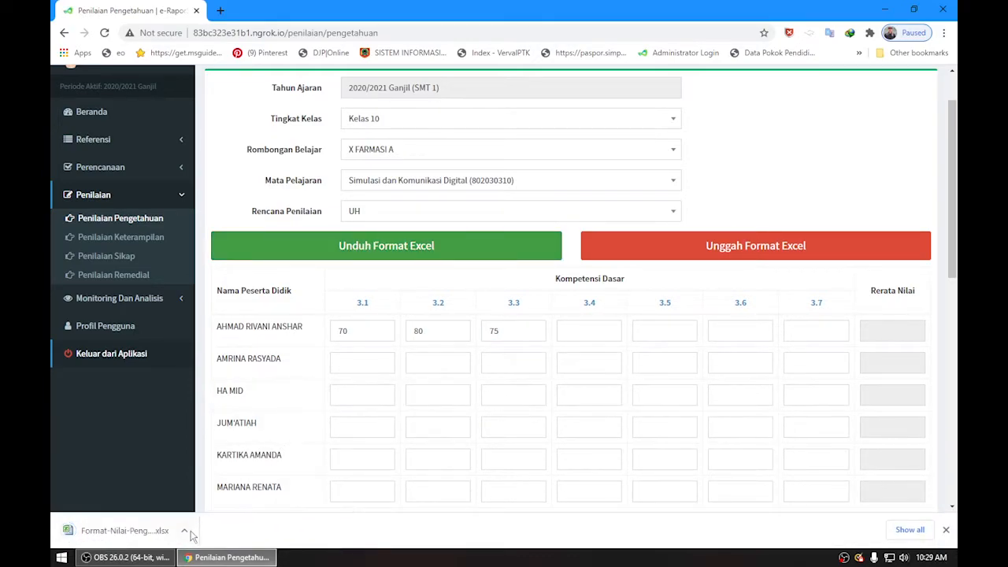
{"action": "left_click", "coordinate": [186, 532]}
{"action": "left_click", "coordinate": [236, 487]}
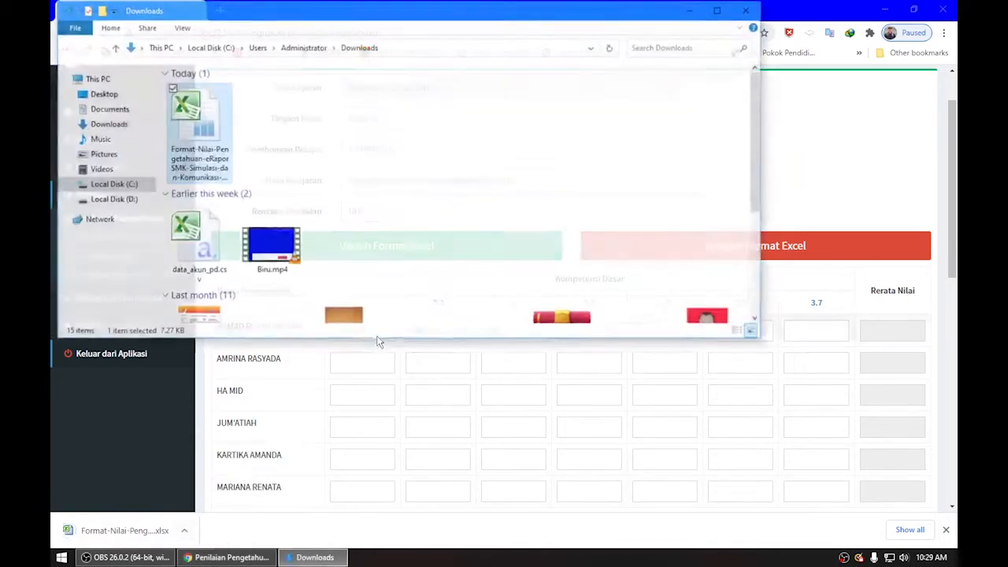
{"action": "double_click", "coordinate": [208, 146]}
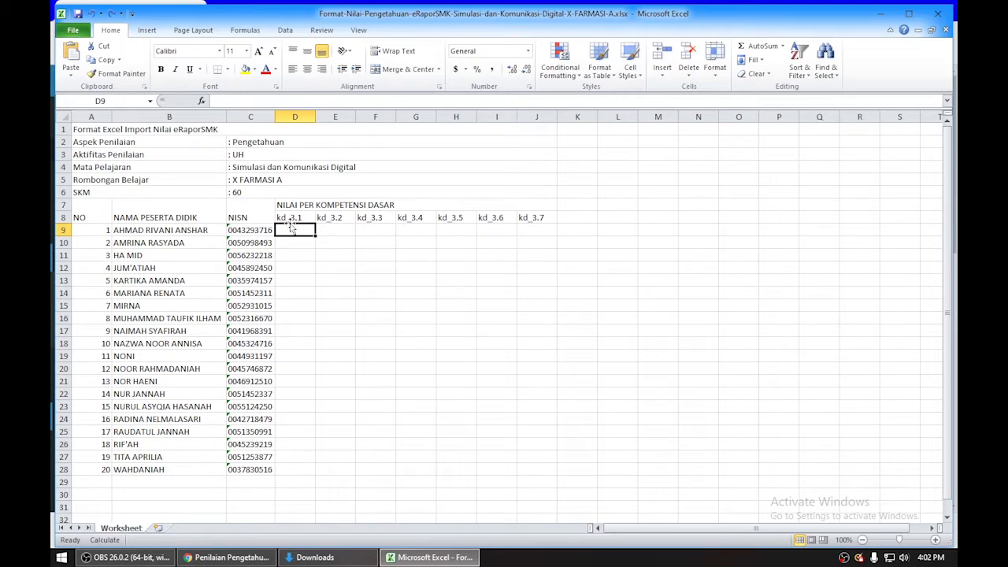
Step: Fill D9:J28 with =RANDBETWEEN(60,90) grades, then save and close the workbook
{"action": "type", "text": "="}
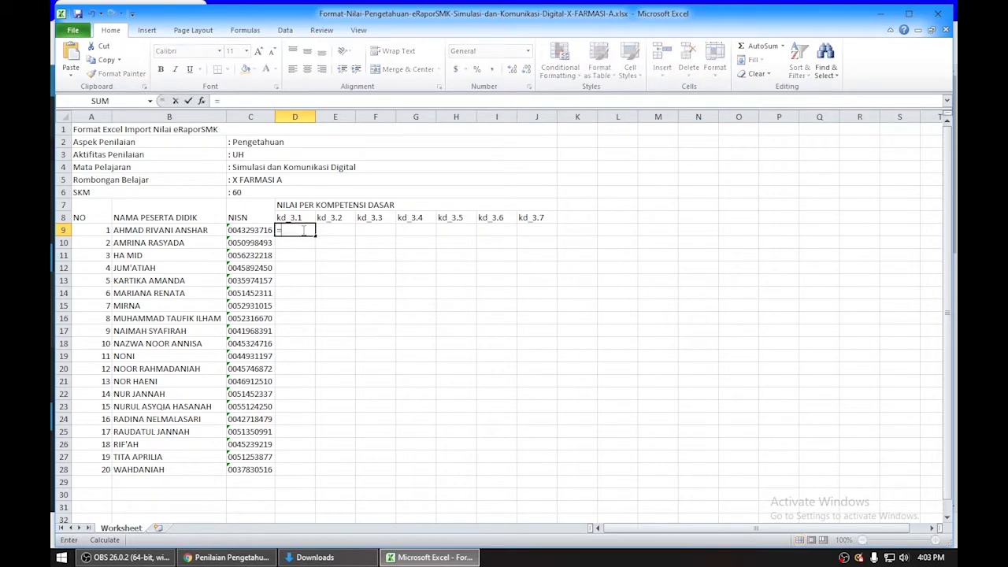
{"action": "type", "text": "ra"}
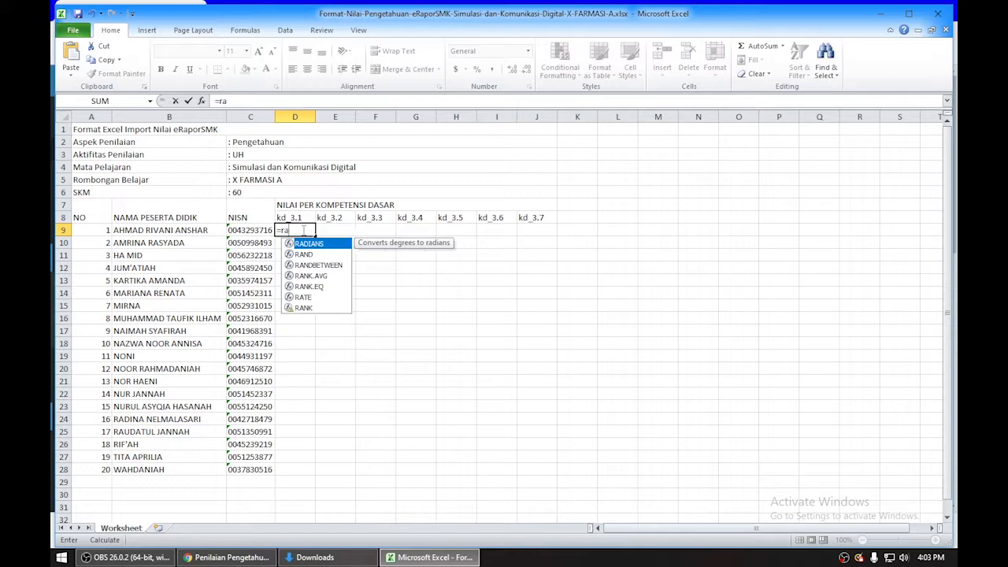
{"action": "double_click", "coordinate": [334, 268]}
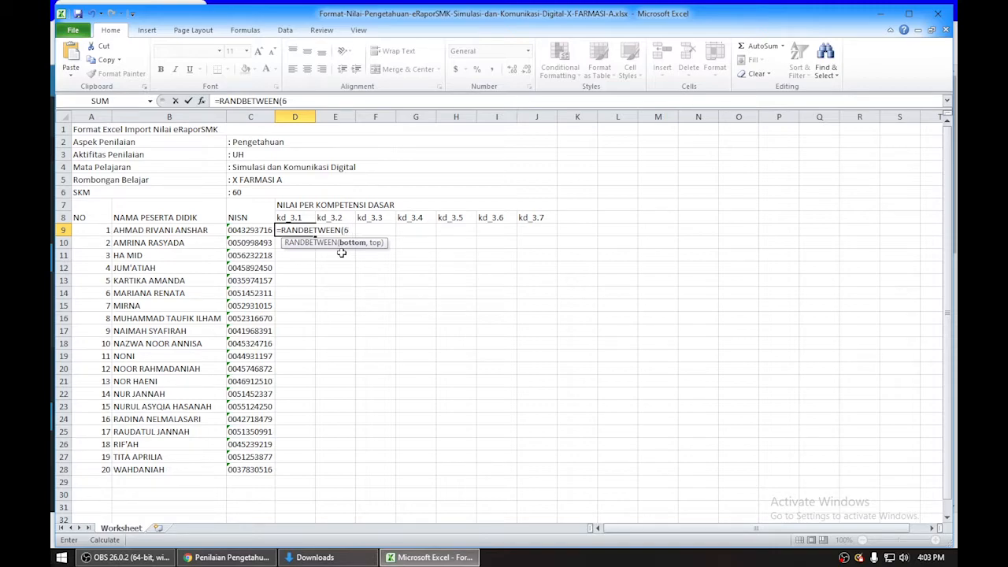
{"action": "type", "text": "60,90"}
{"action": "key", "text": "Return"}
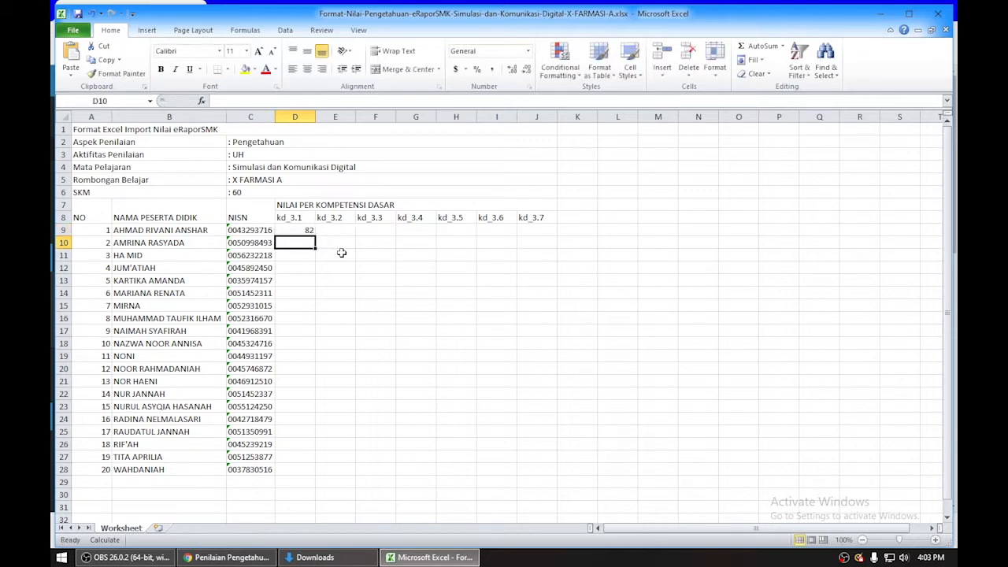
{"action": "left_click", "coordinate": [304, 231]}
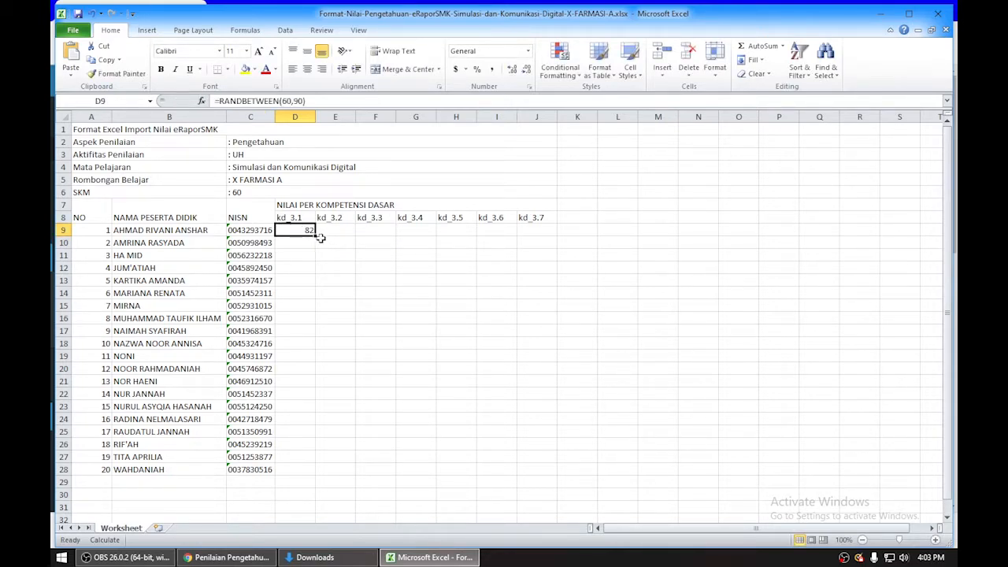
{"action": "left_click_drag", "start_coordinate": [315, 234], "coordinate": [553, 260]}
{"action": "left_click_drag", "start_coordinate": [550, 424], "coordinate": [547, 478]}
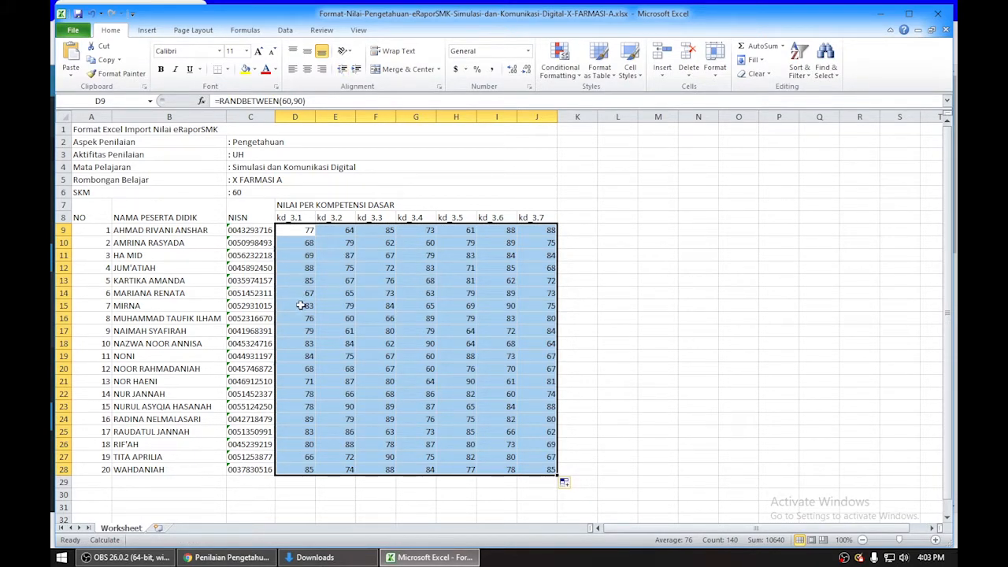
{"action": "left_click", "coordinate": [78, 14]}
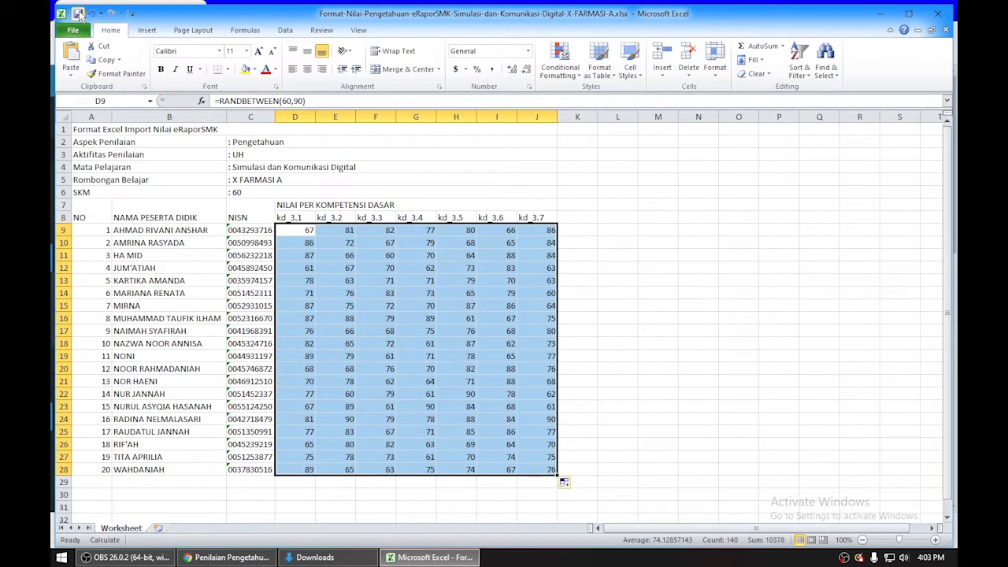
{"action": "left_click", "coordinate": [937, 13]}
Step: Upload the filled Format-Nilai Excel template from Downloads into the knowledge grade form
{"action": "left_click", "coordinate": [771, 315]}
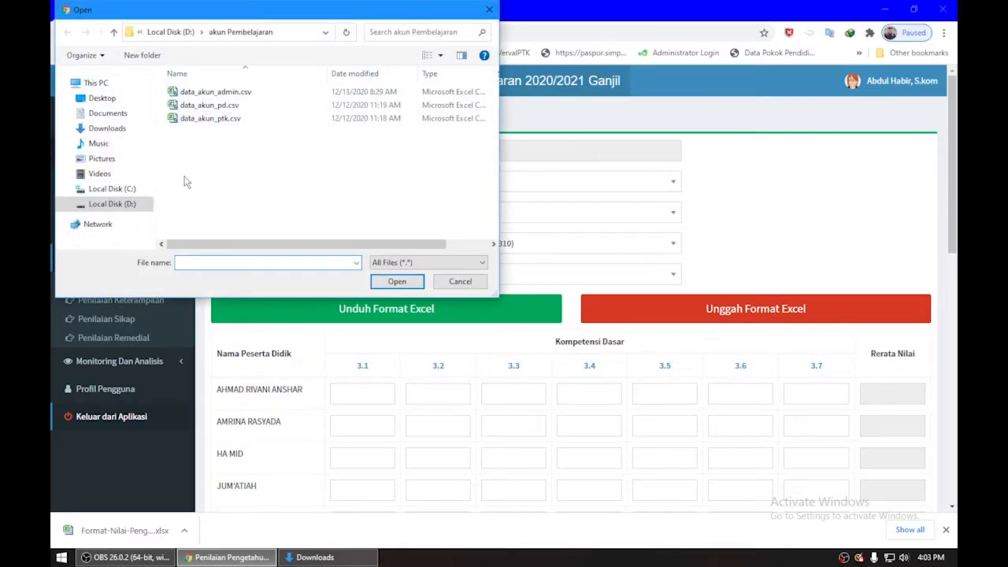
{"action": "left_click", "coordinate": [115, 130]}
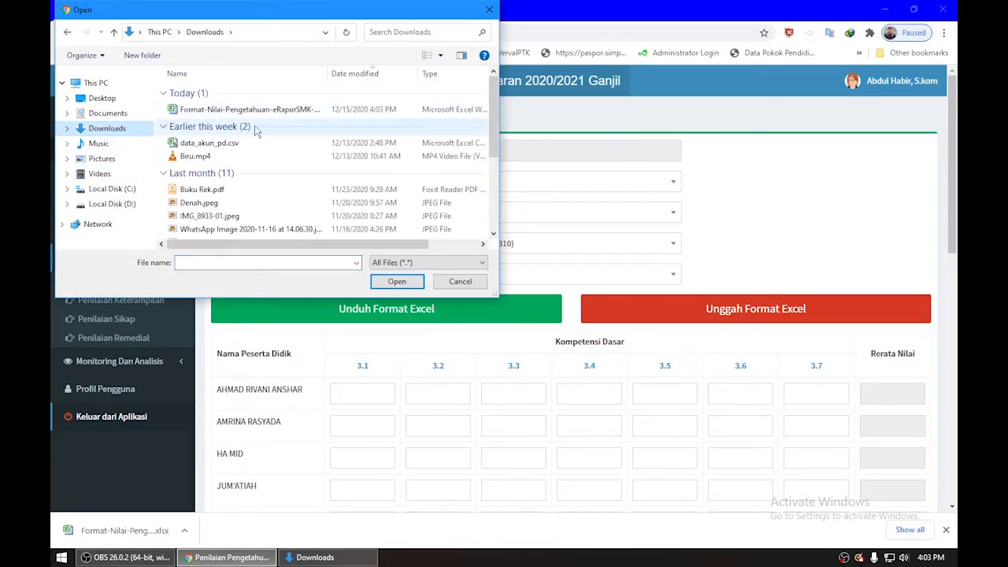
{"action": "left_click", "coordinate": [235, 112]}
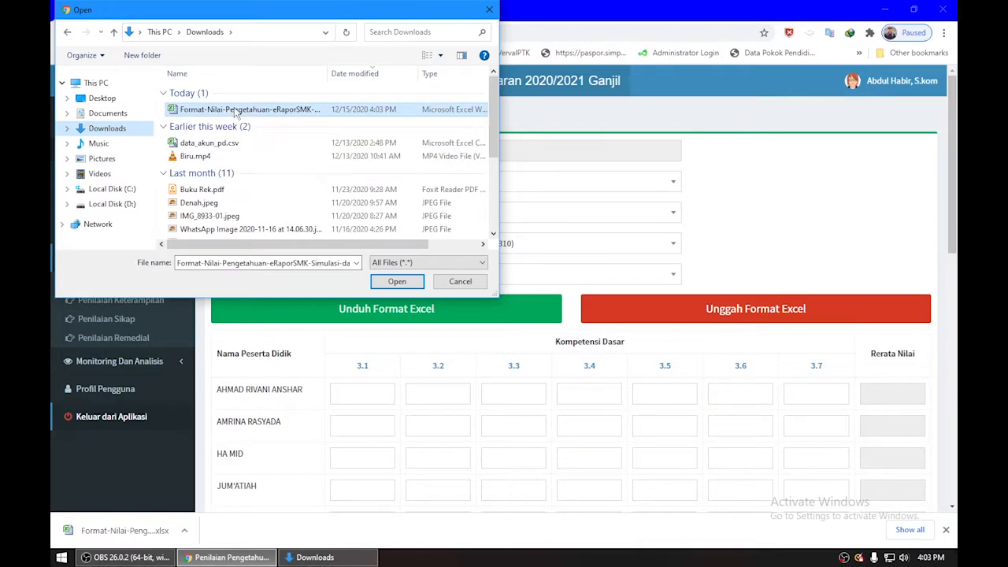
{"action": "left_click", "coordinate": [398, 282]}
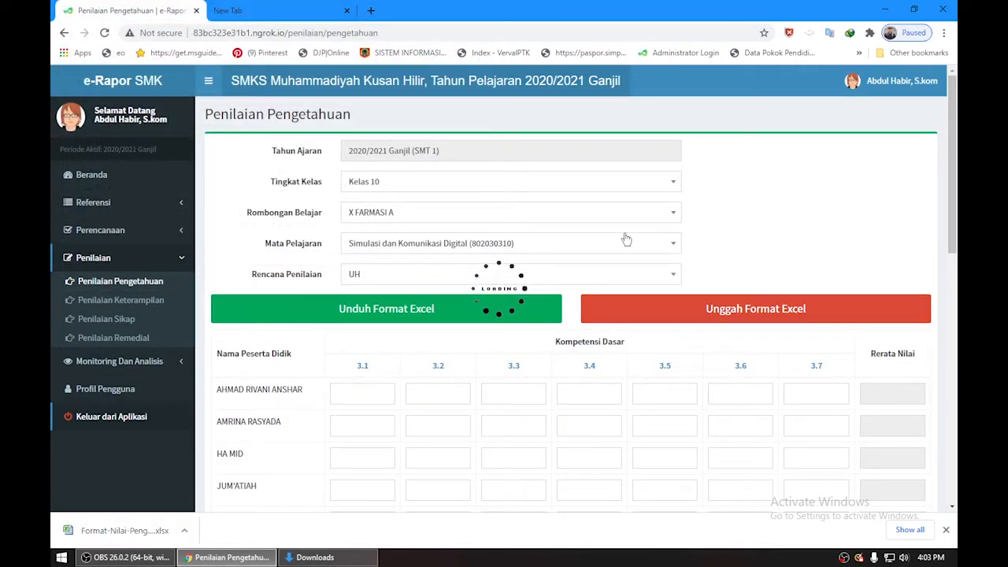
Step: Save the imported UH grades for all 20 students and confirm
{"action": "scroll", "coordinate": [622, 315], "scroll_direction": "down", "scroll_amount": 4}
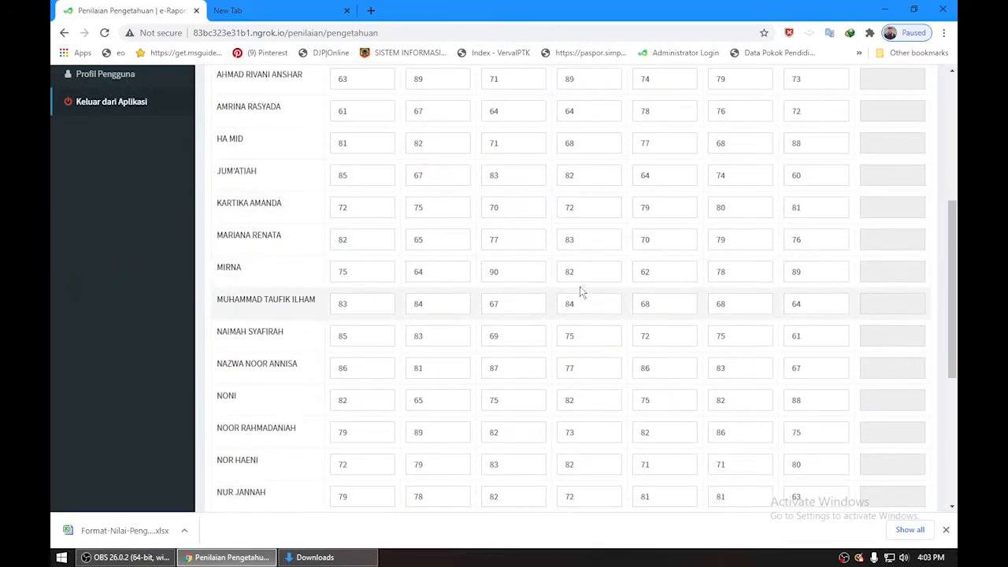
{"action": "scroll", "coordinate": [581, 295], "scroll_direction": "down", "scroll_amount": 4}
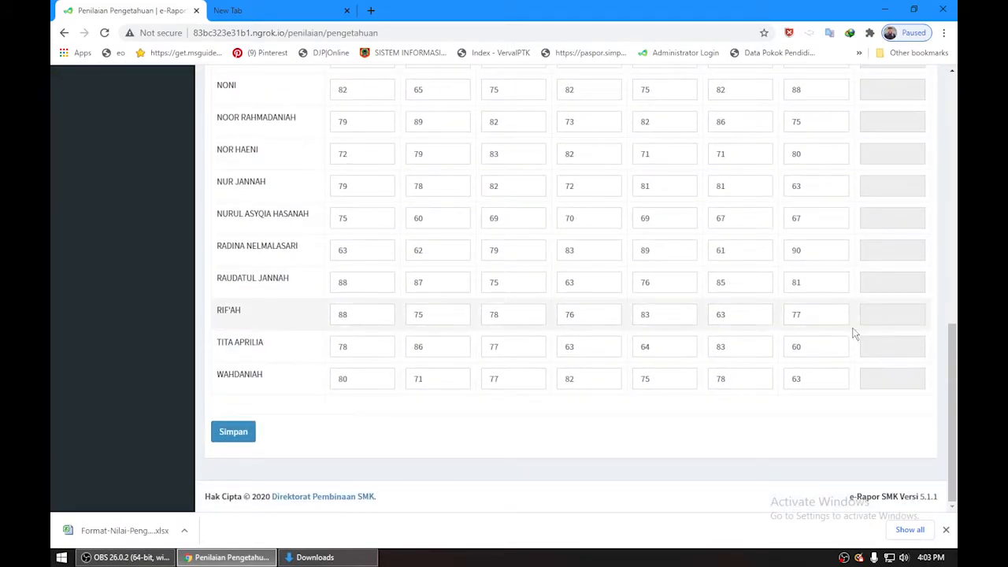
{"action": "left_click", "coordinate": [239, 435]}
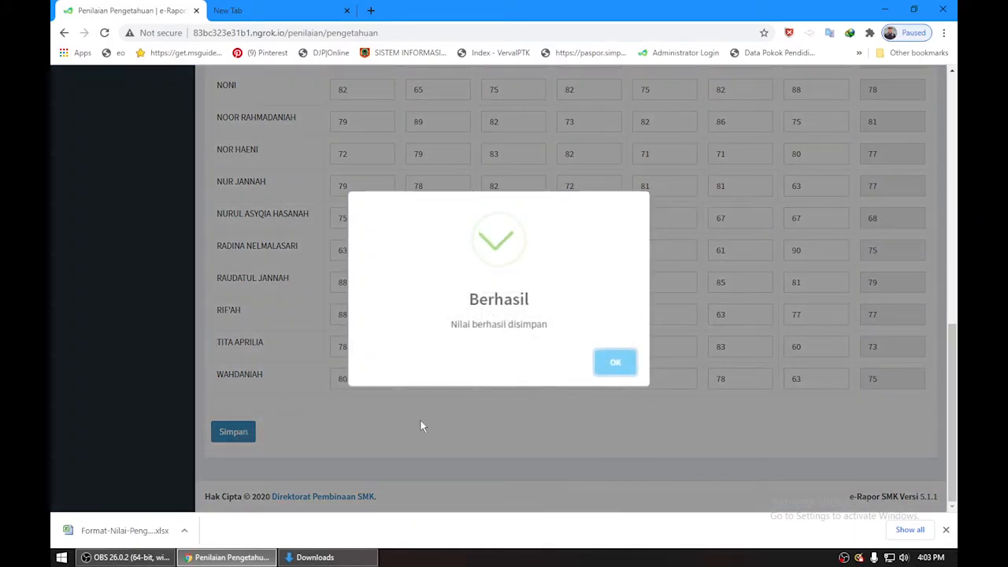
{"action": "left_click", "coordinate": [622, 363]}
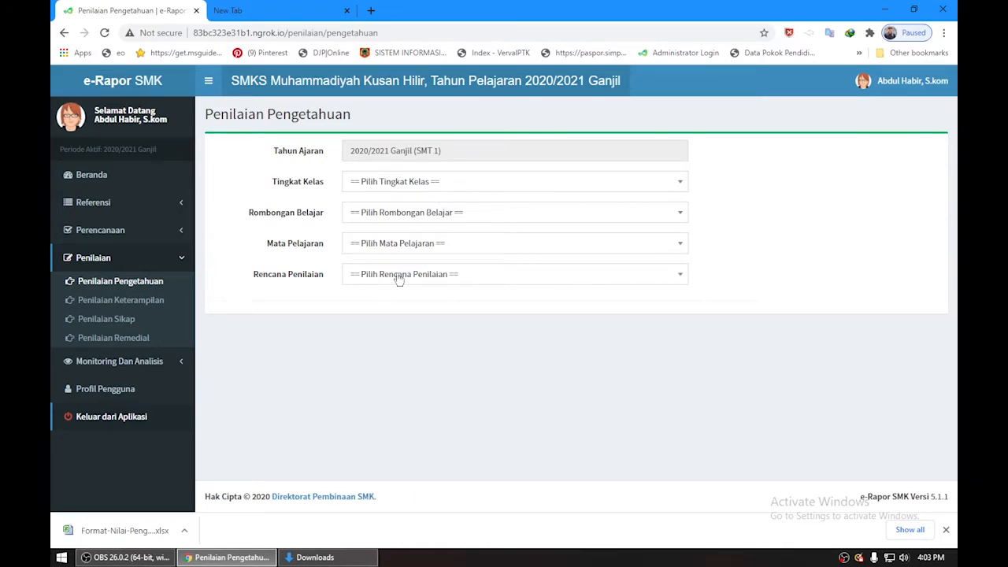
Step: Choose Kelas 10, X FARMASI A, Simulasi dan Komunikasi Digital and the TUGAS assessment plan
{"action": "left_click", "coordinate": [423, 184]}
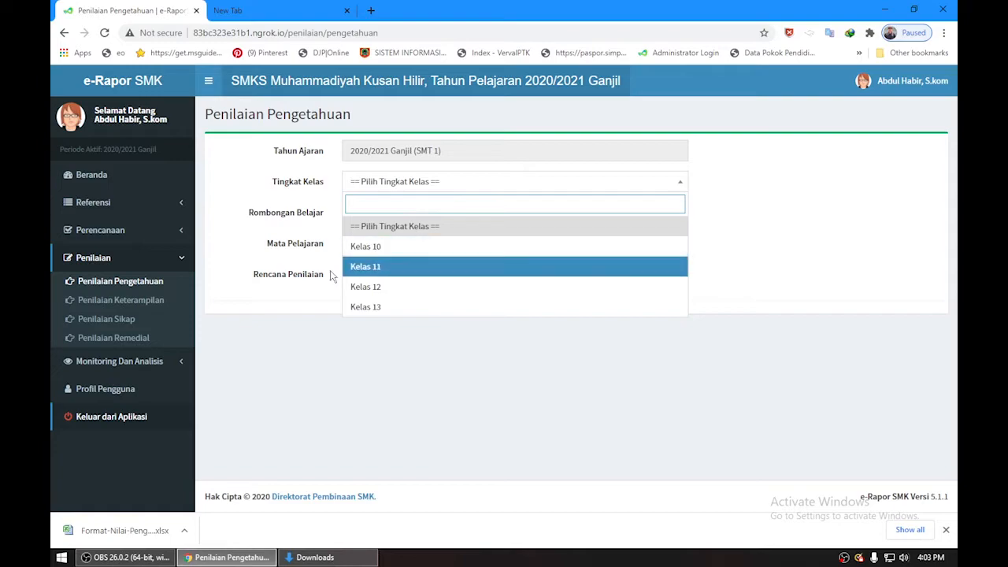
{"action": "left_click", "coordinate": [376, 247]}
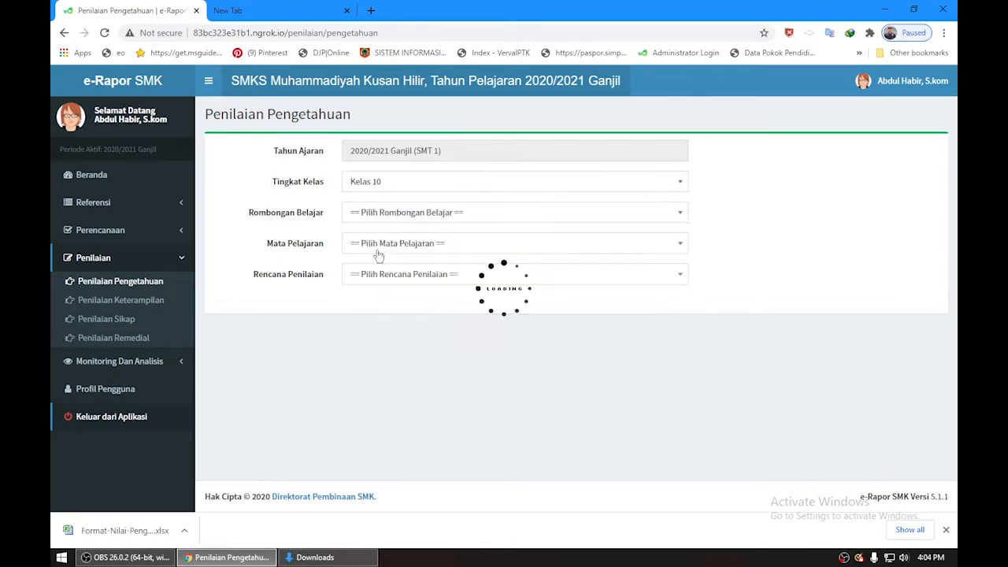
{"action": "left_click", "coordinate": [418, 214]}
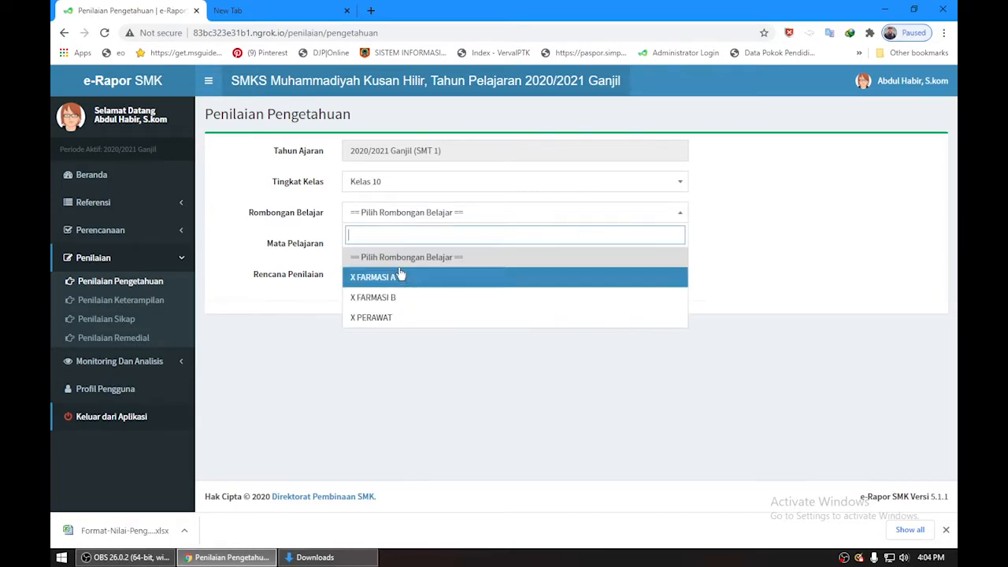
{"action": "left_click", "coordinate": [398, 277]}
{"action": "left_click", "coordinate": [416, 245]}
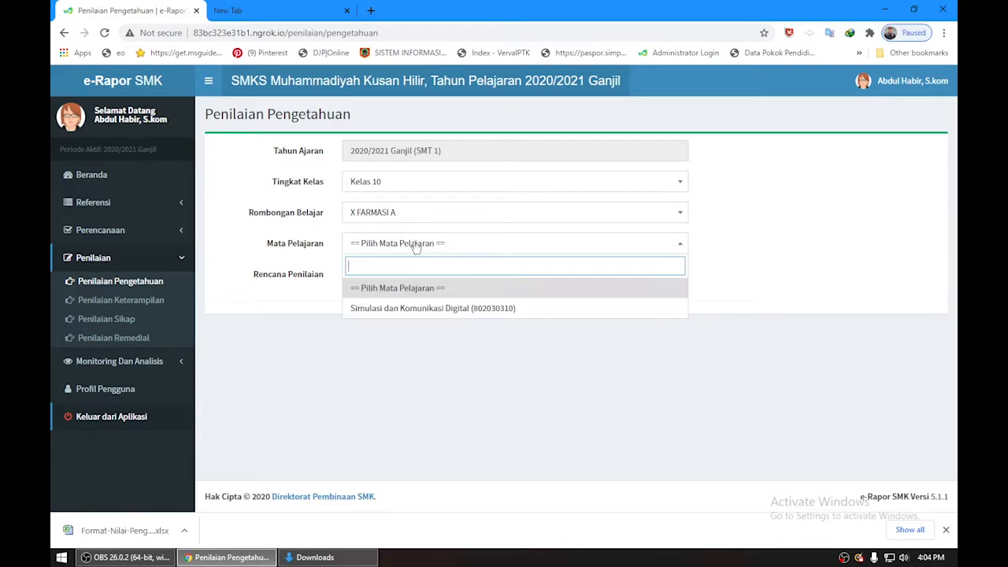
{"action": "left_click", "coordinate": [413, 308]}
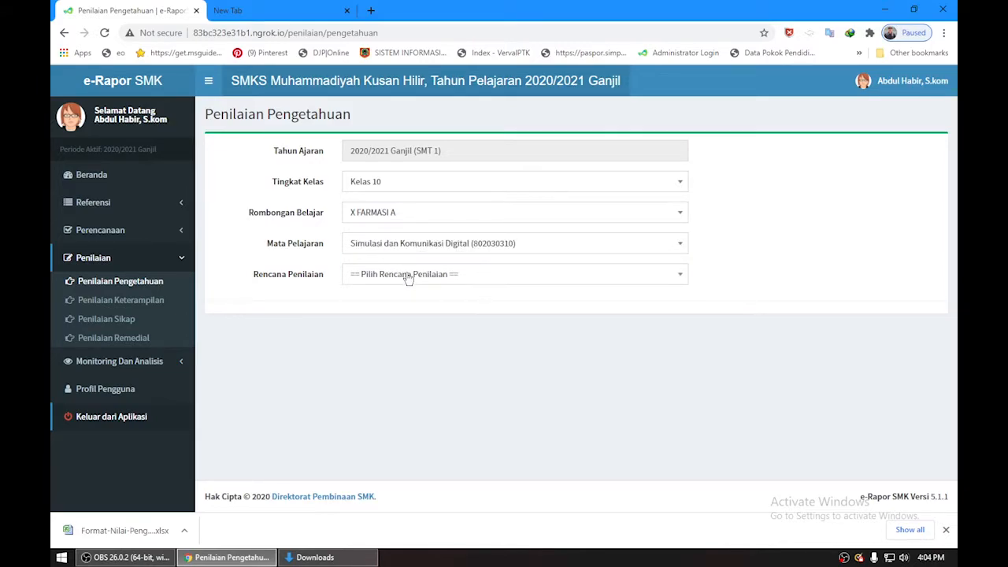
{"action": "left_click", "coordinate": [407, 277]}
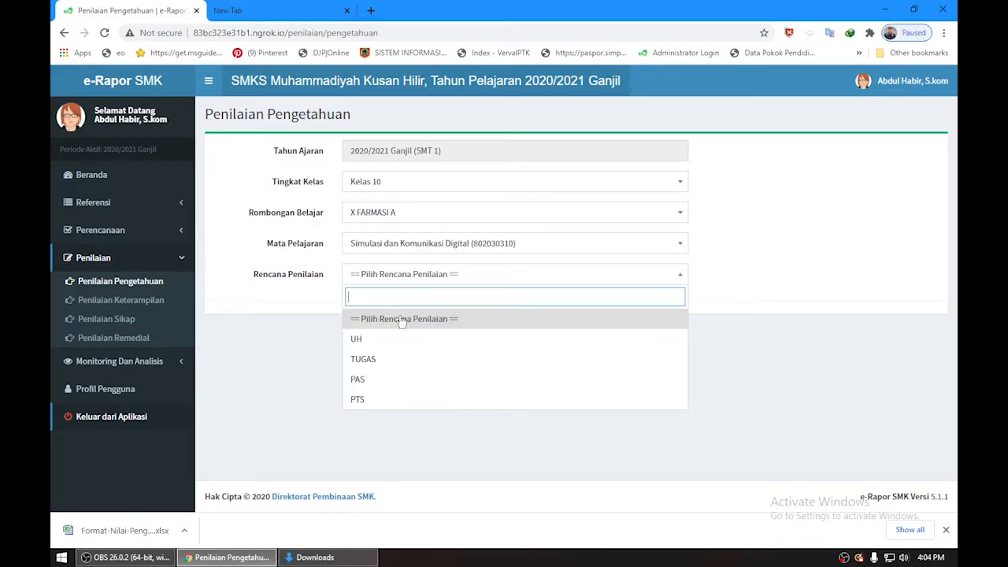
{"action": "left_click", "coordinate": [383, 364]}
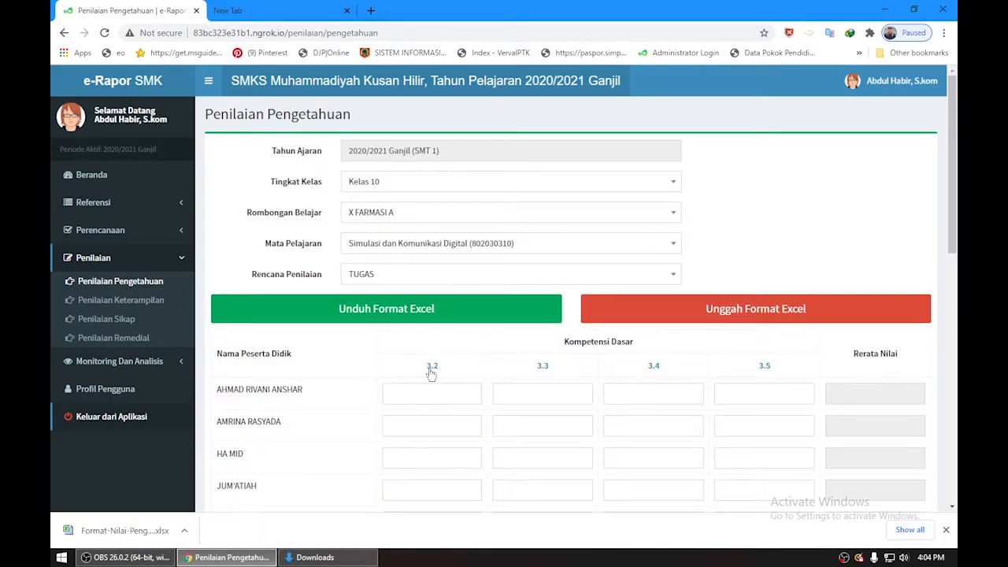
Step: Review the loaded TUGAS grade table, then return to the Beranda dashboard
{"action": "scroll", "coordinate": [567, 379], "scroll_direction": "down", "scroll_amount": 2}
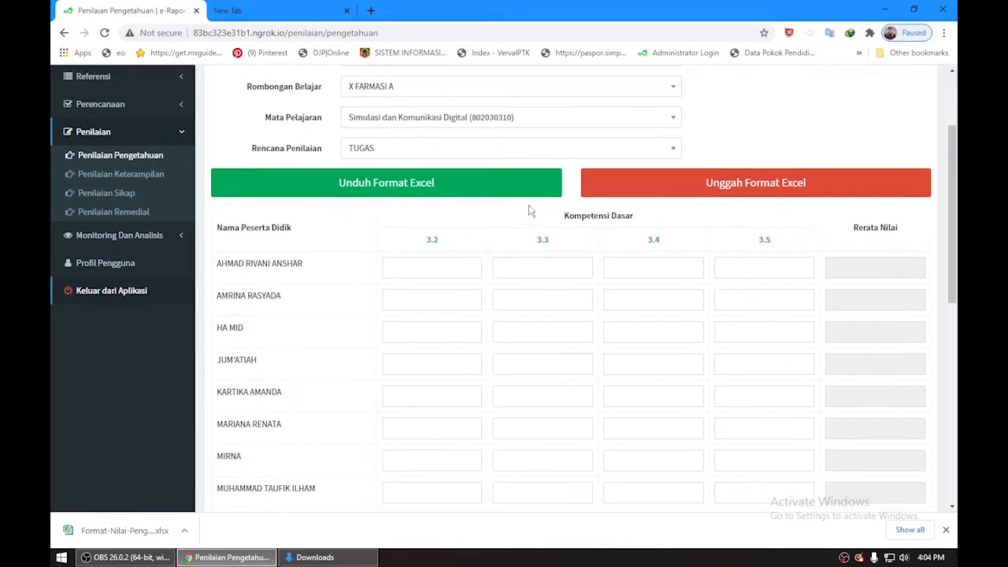
{"action": "scroll", "coordinate": [441, 280], "scroll_direction": "up", "scroll_amount": 2}
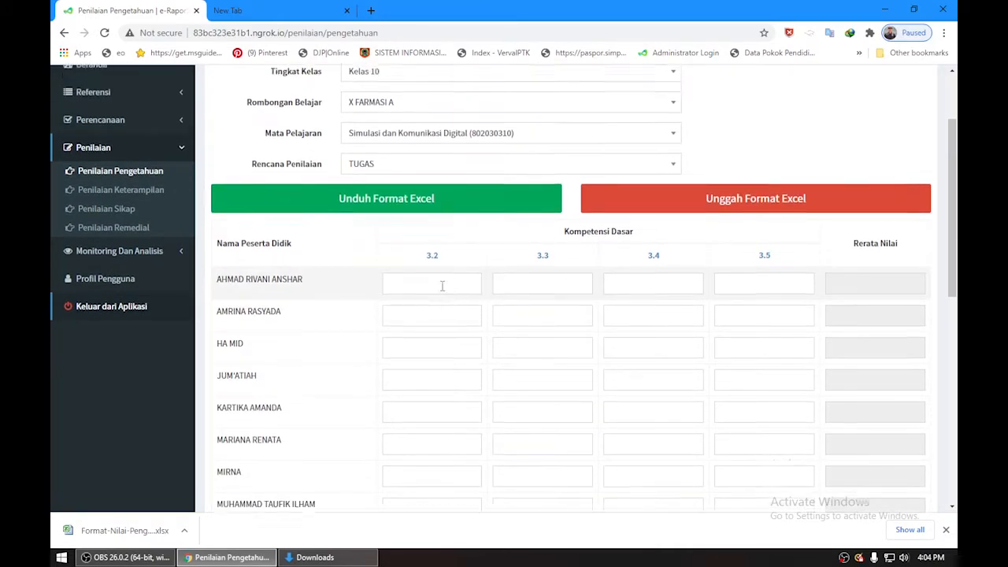
{"action": "scroll", "coordinate": [512, 382], "scroll_direction": "down", "scroll_amount": 1}
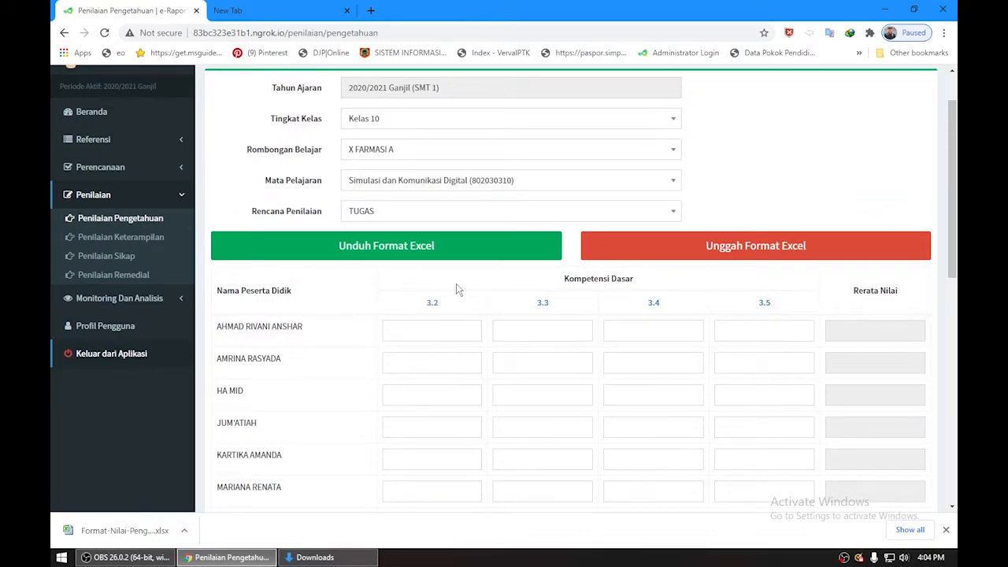
{"action": "scroll", "coordinate": [491, 296], "scroll_direction": "up", "scroll_amount": 1}
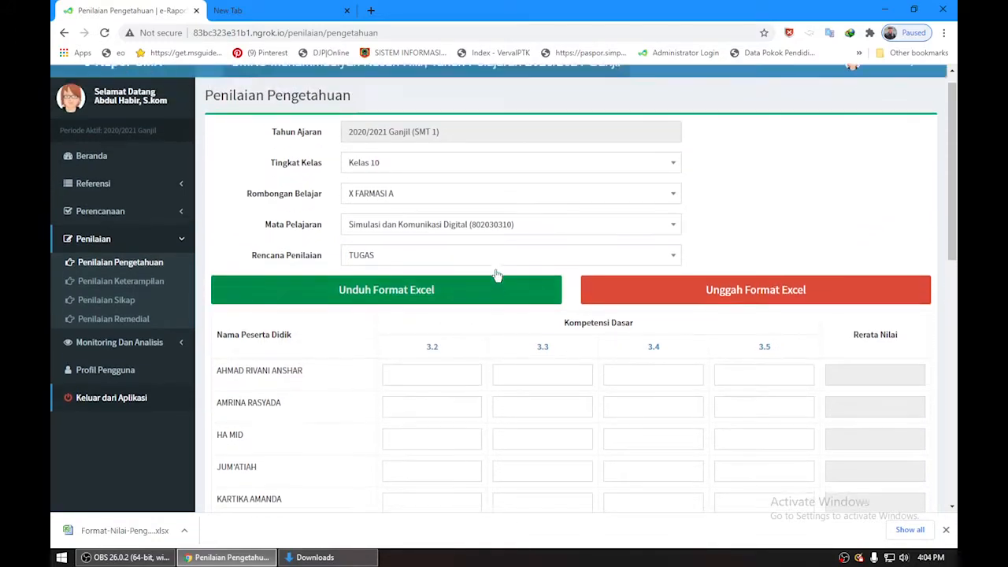
{"action": "scroll", "coordinate": [497, 332], "scroll_direction": "down", "scroll_amount": 2}
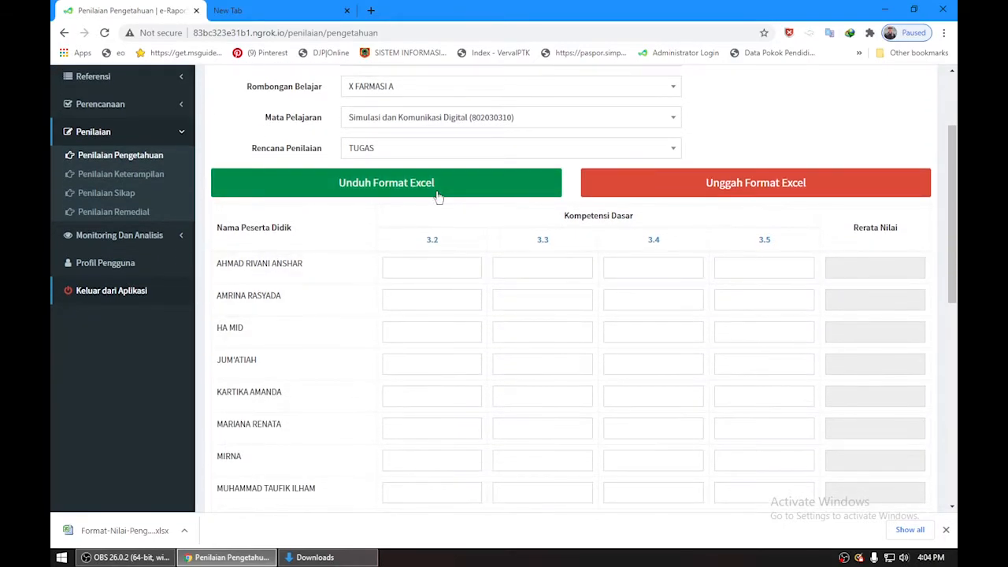
{"action": "left_click", "coordinate": [452, 148]}
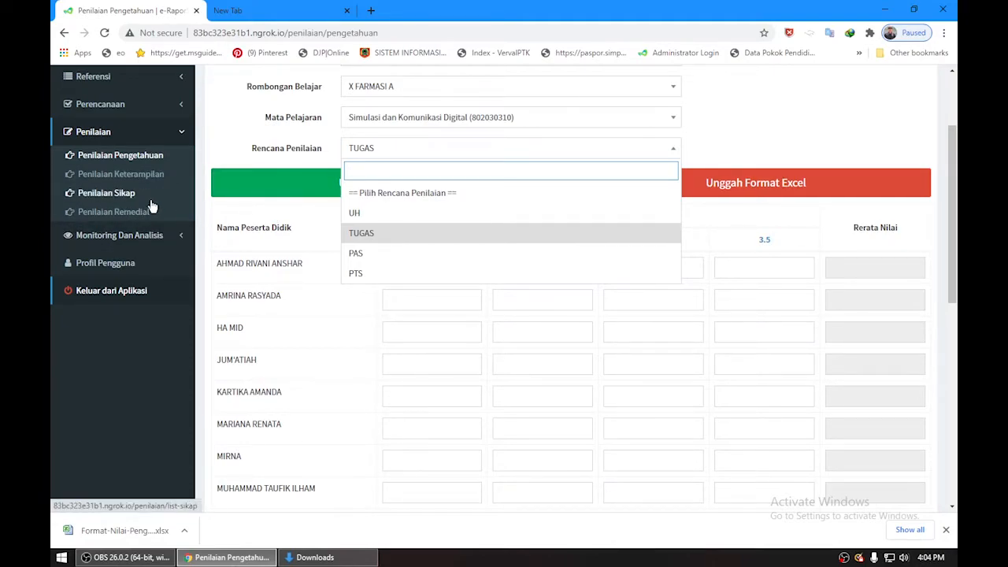
{"action": "scroll", "coordinate": [152, 205], "scroll_direction": "up", "scroll_amount": 2}
{"action": "left_click", "coordinate": [126, 118]}
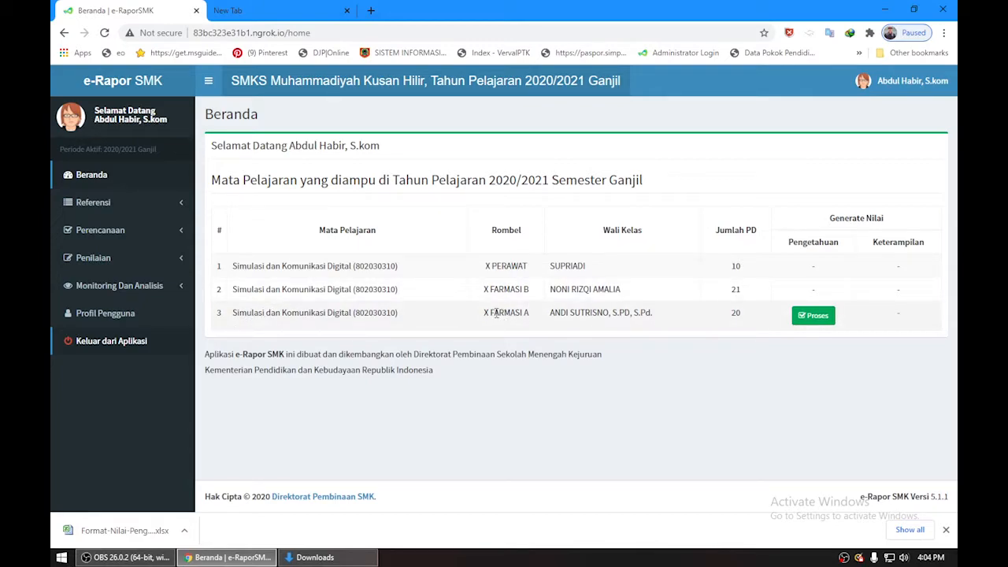
Step: Run Proses for X FARMASI A's knowledge grades and confirm the generation
{"action": "left_click", "coordinate": [817, 317]}
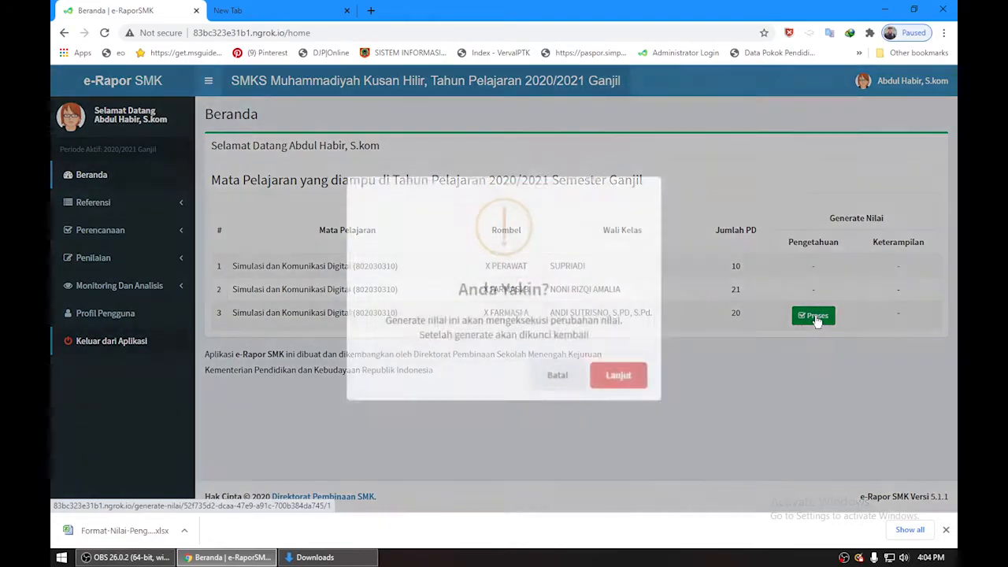
{"action": "left_click", "coordinate": [613, 371]}
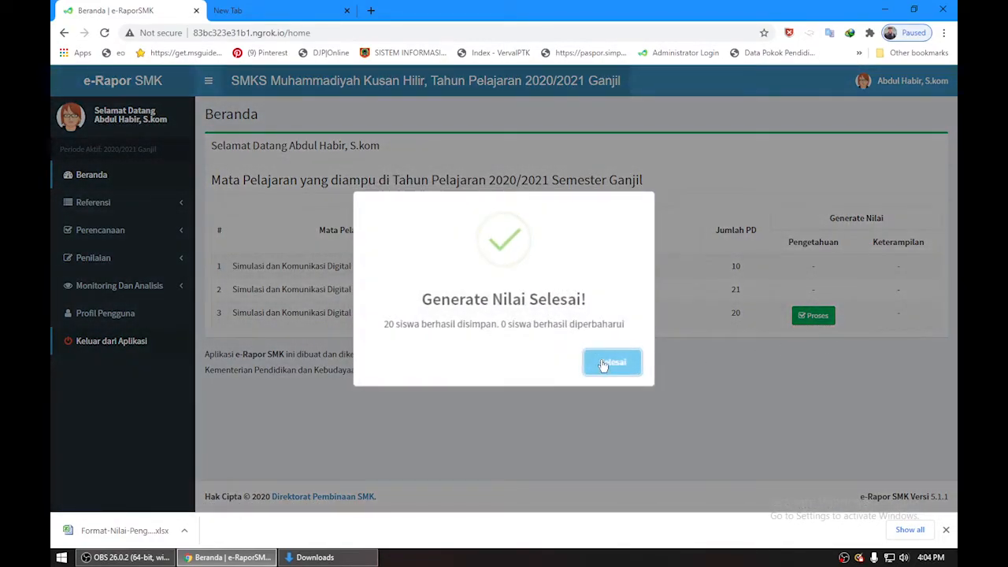
{"action": "left_click", "coordinate": [603, 362]}
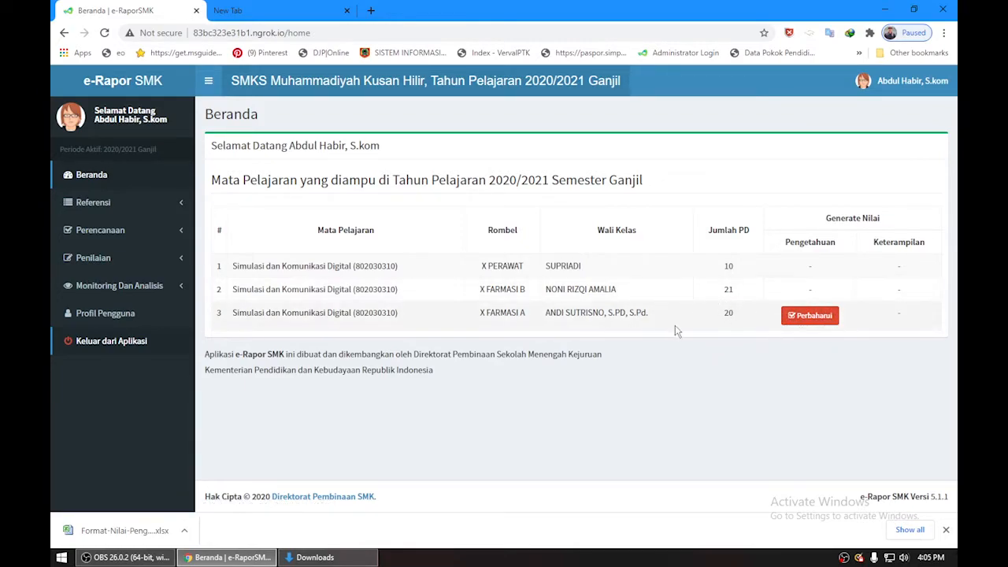
Step: Expand the Perencanaan and Penilaian menu sections to reach the assessment pages
{"action": "left_click", "coordinate": [122, 237]}
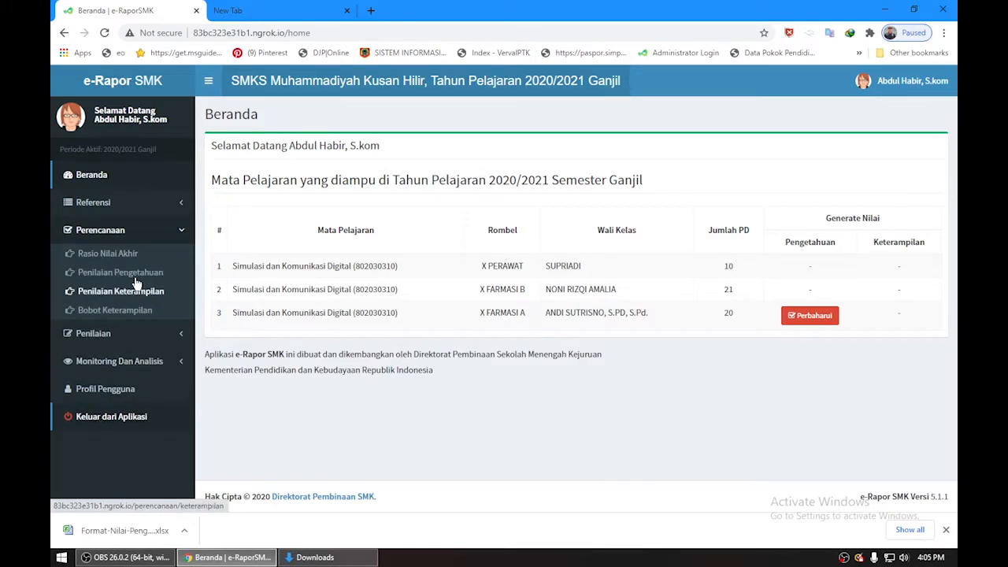
{"action": "left_click", "coordinate": [143, 335]}
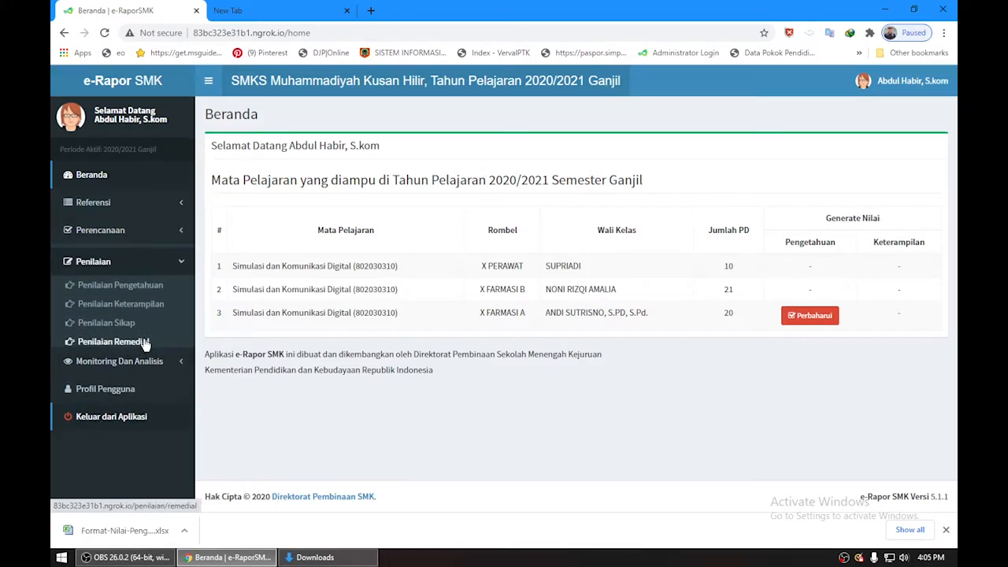
{"action": "left_click", "coordinate": [152, 289]}
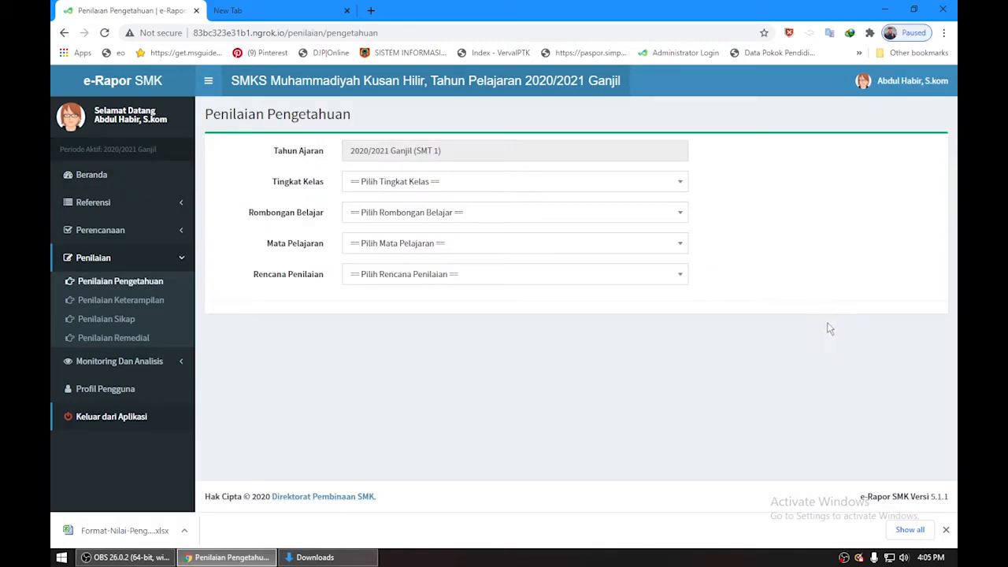
{"action": "left_click", "coordinate": [182, 261]}
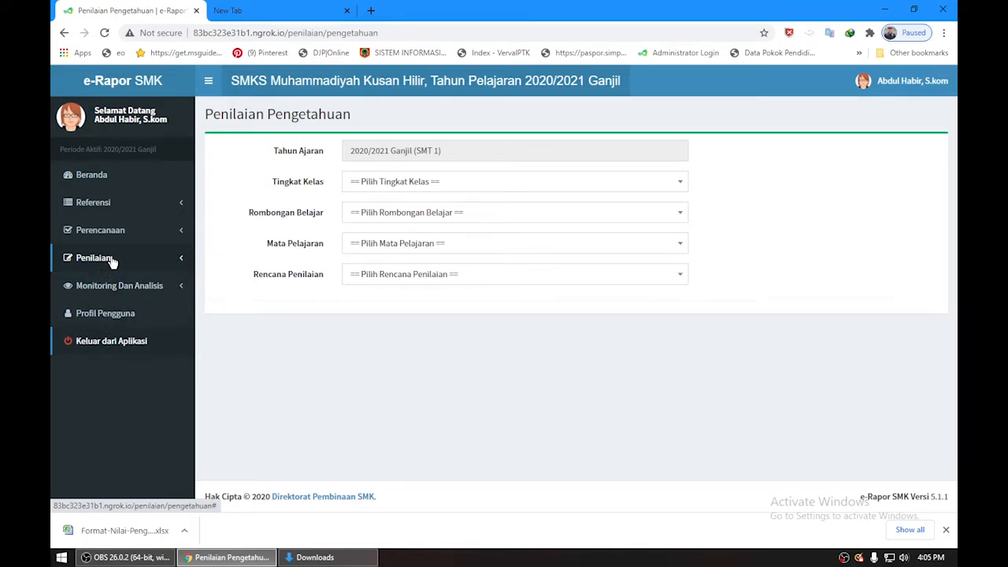
{"action": "left_click", "coordinate": [181, 259]}
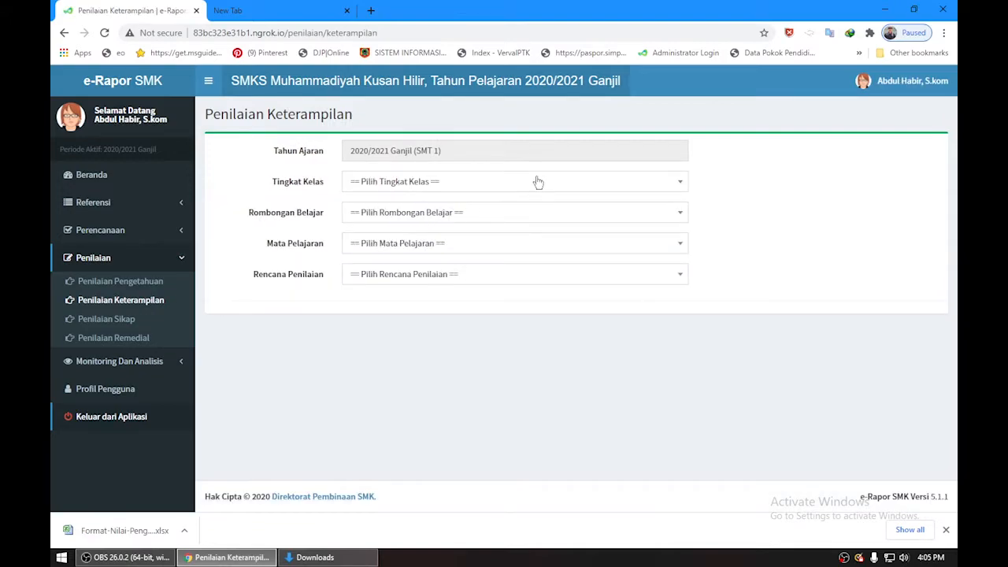
Step: Select Kelas 10, X FARMASI A, Simulasi dan Komunikasi Digital and the PORTOPOLIO plan
{"action": "left_click", "coordinate": [538, 182]}
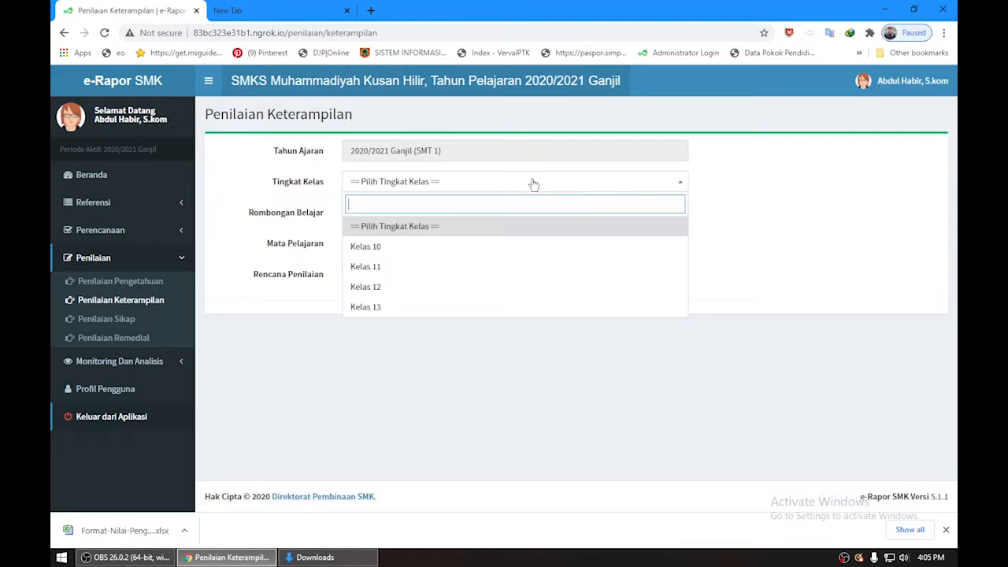
{"action": "left_click", "coordinate": [422, 258]}
{"action": "left_click", "coordinate": [425, 213]}
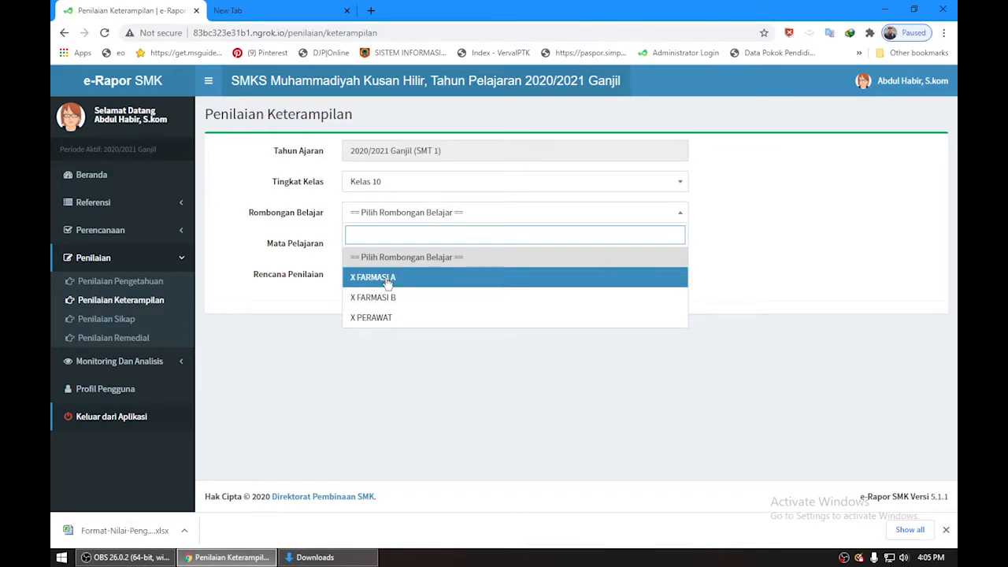
{"action": "left_click", "coordinate": [383, 281]}
{"action": "left_click", "coordinate": [402, 246]}
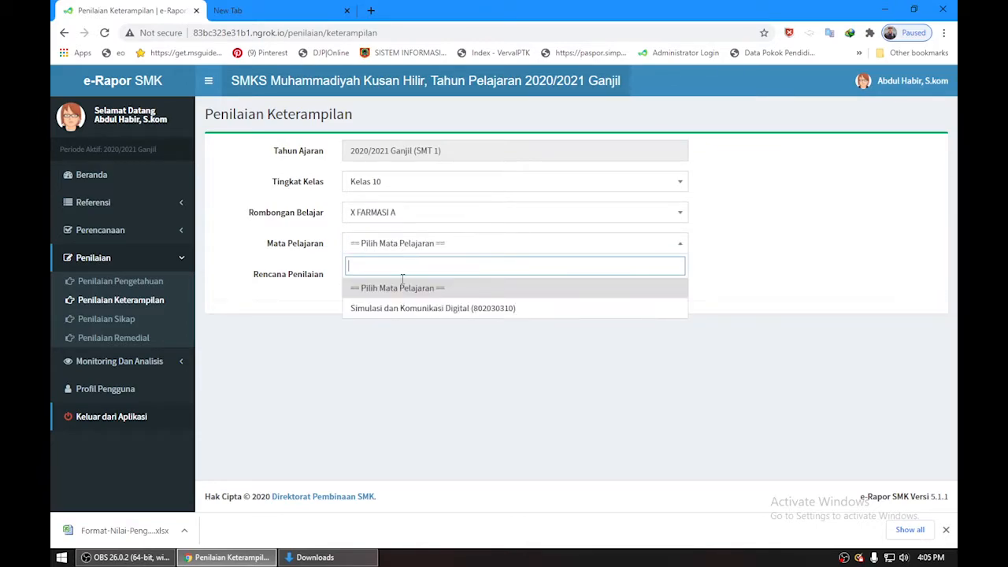
{"action": "left_click", "coordinate": [414, 311]}
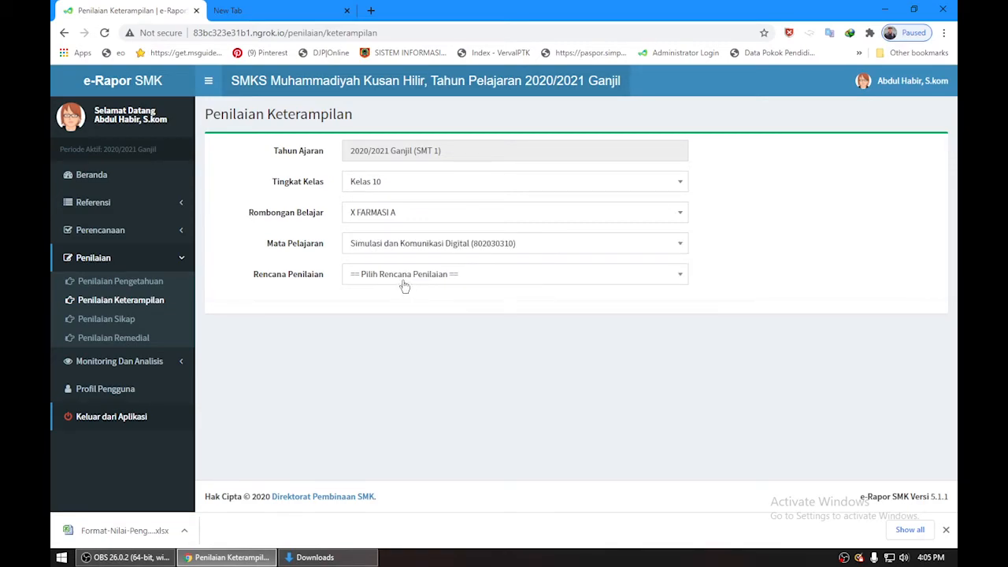
{"action": "left_click", "coordinate": [401, 282]}
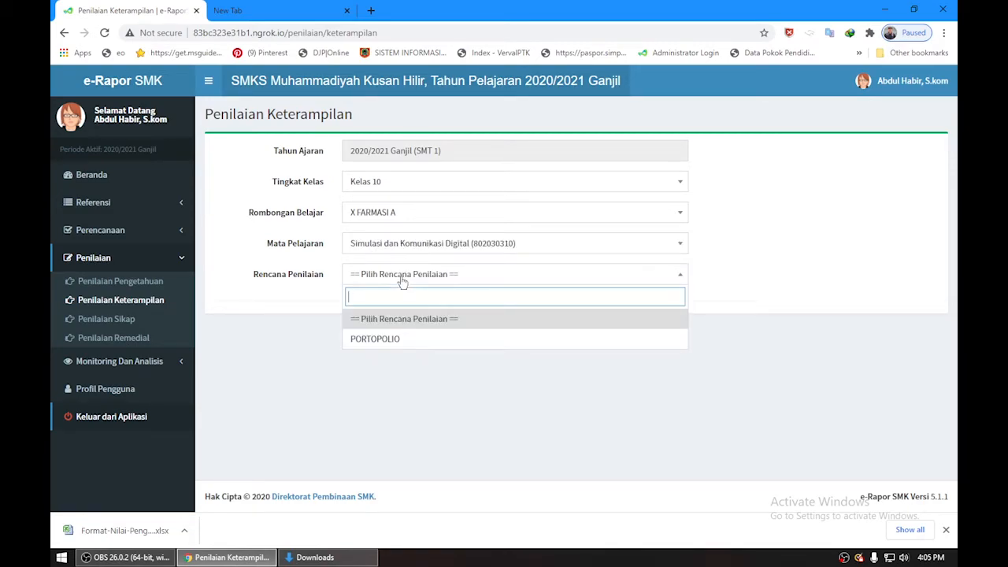
{"action": "left_click", "coordinate": [401, 338]}
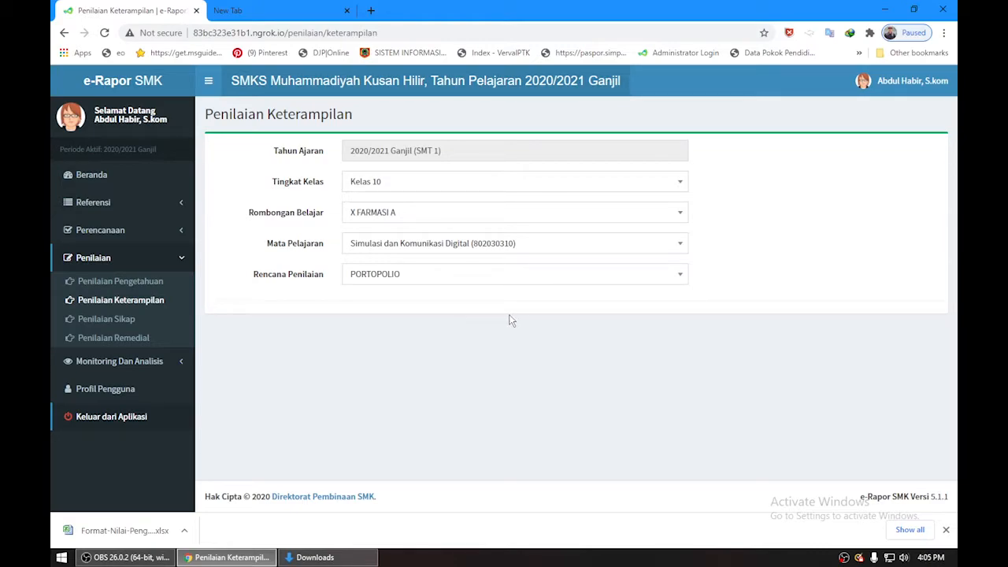
{"action": "left_click", "coordinate": [426, 278]}
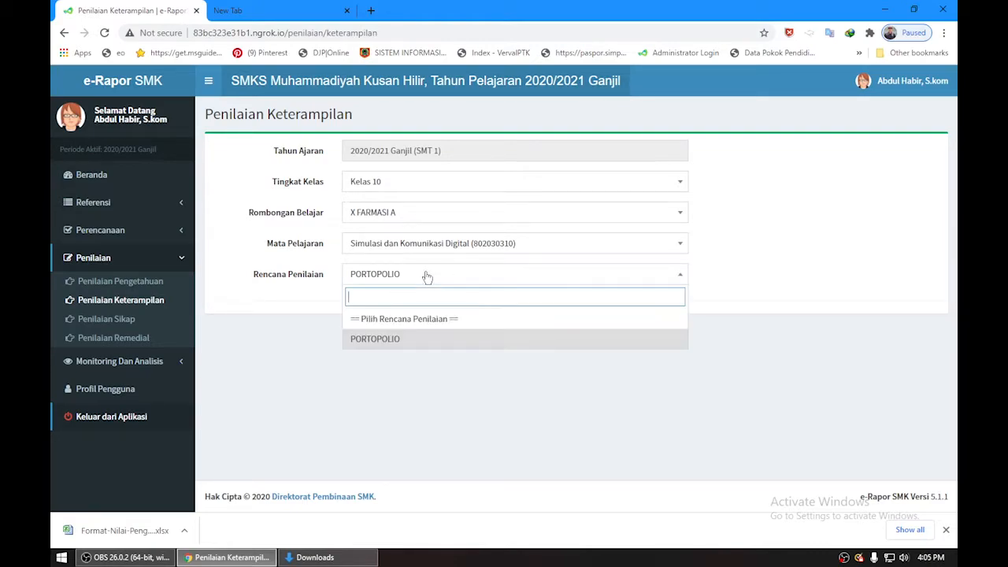
Step: Reload the Penilaian Keterampilan page and reselect Kelas 10 with class X FARMASI A
{"action": "left_click", "coordinate": [105, 33]}
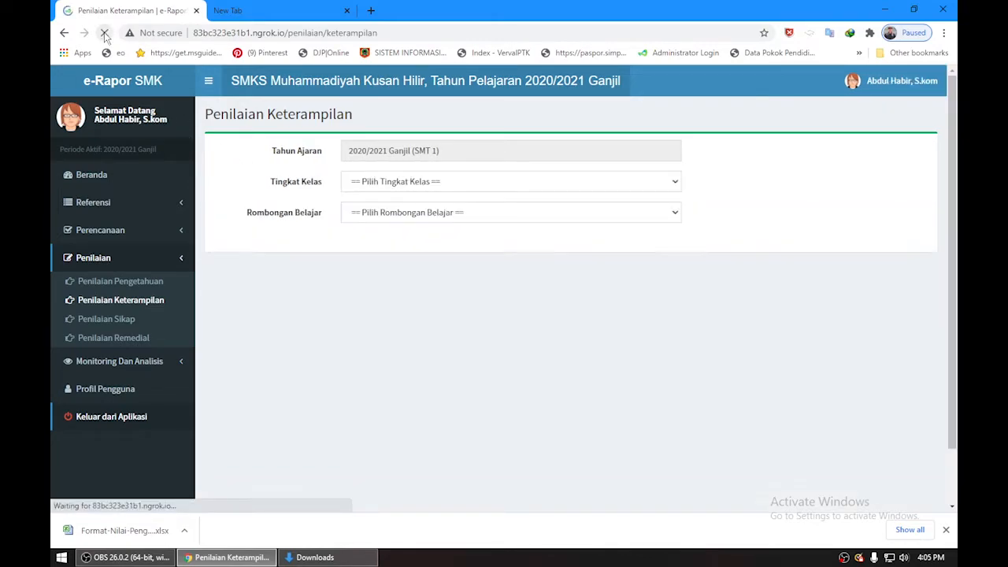
{"action": "left_click", "coordinate": [390, 183]}
{"action": "left_click", "coordinate": [383, 247]}
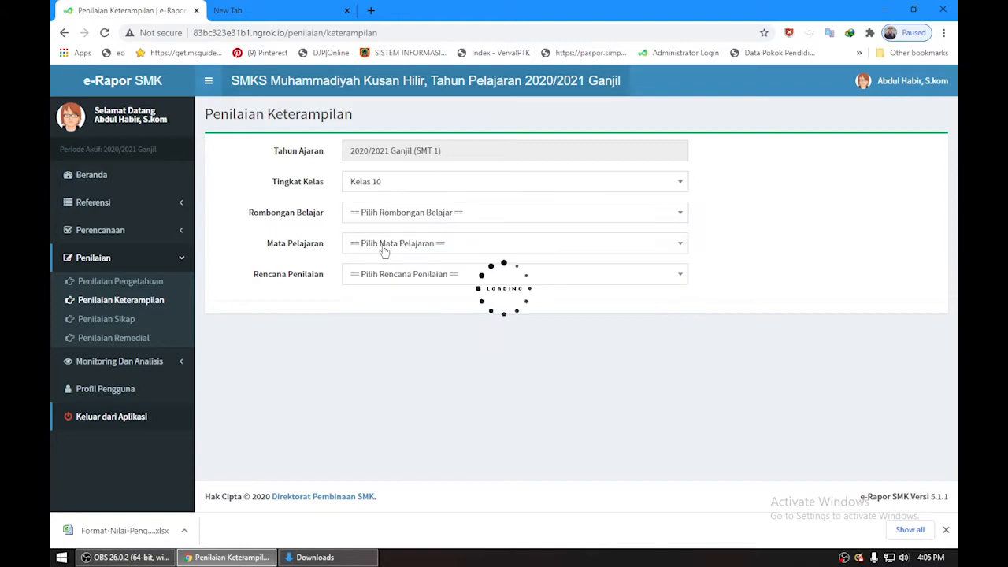
{"action": "left_click", "coordinate": [397, 219]}
{"action": "left_click", "coordinate": [409, 213]}
{"action": "left_click", "coordinate": [408, 293]}
{"action": "left_click", "coordinate": [420, 214]}
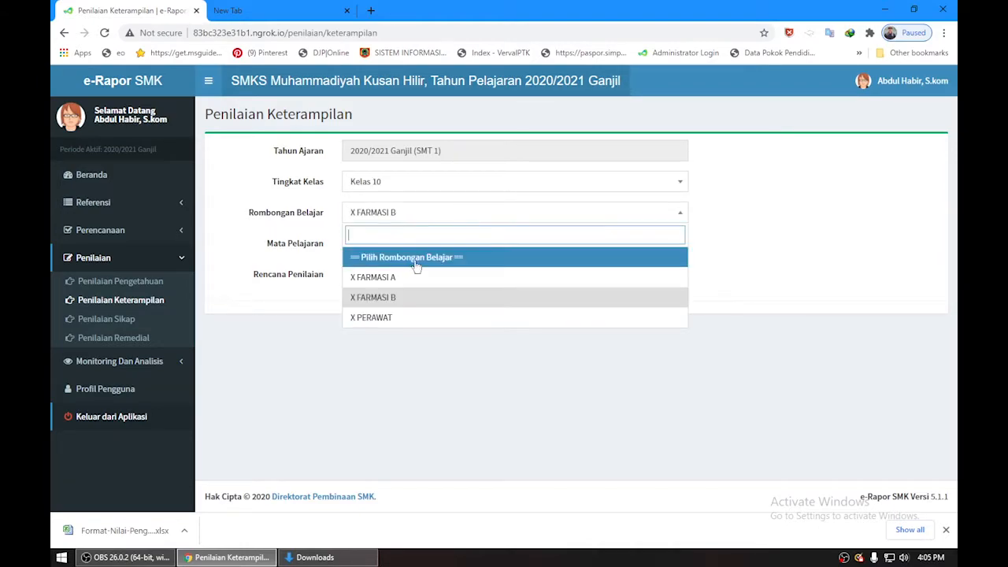
{"action": "left_click", "coordinate": [416, 277]}
Step: Choose Simulasi dan Komunikasi Digital and the PORTOPOLIO assessment plan to load the skills table
{"action": "left_click", "coordinate": [411, 246]}
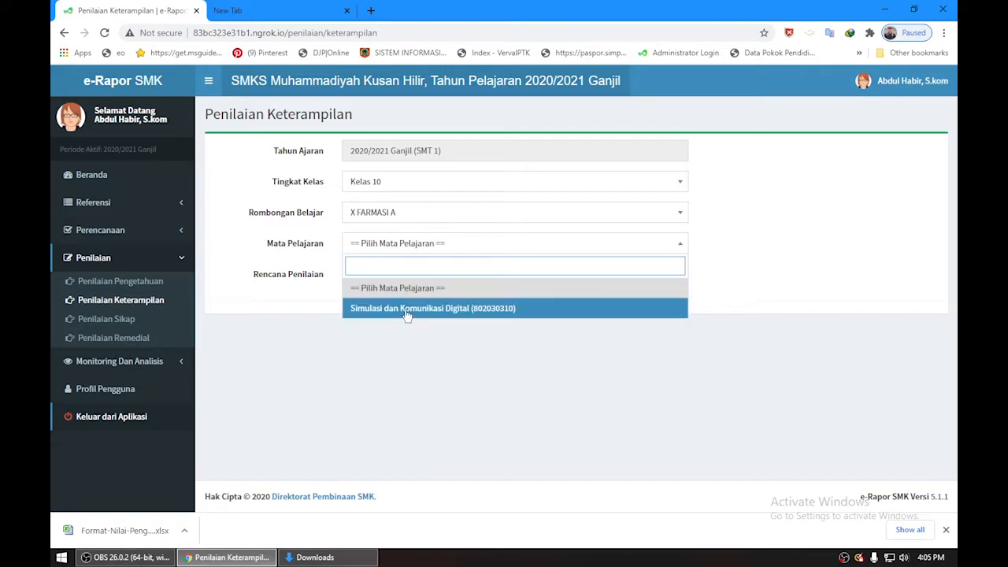
{"action": "left_click", "coordinate": [407, 308]}
{"action": "left_click", "coordinate": [421, 240]}
{"action": "left_click", "coordinate": [415, 305]}
{"action": "left_click", "coordinate": [417, 278]}
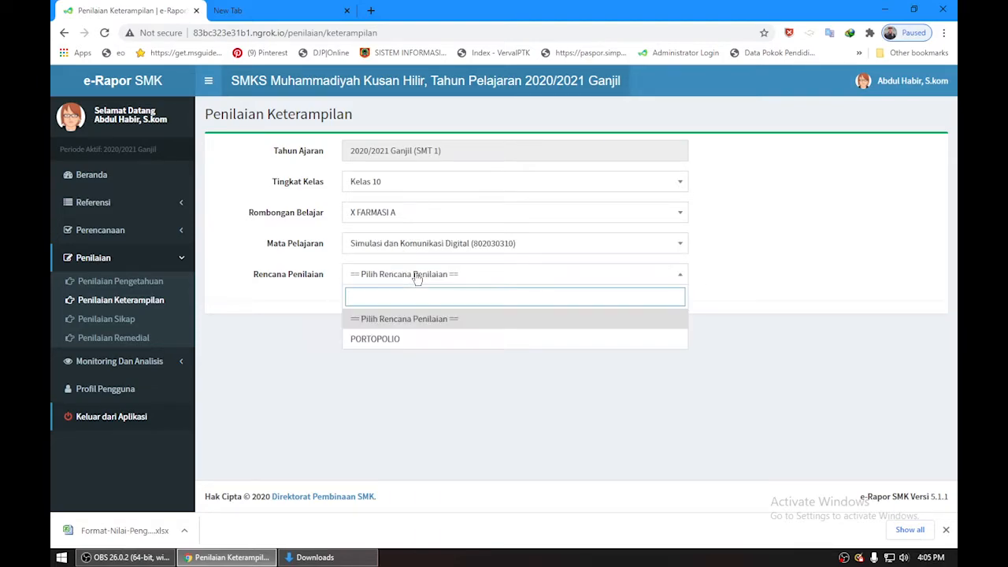
{"action": "left_click", "coordinate": [405, 336]}
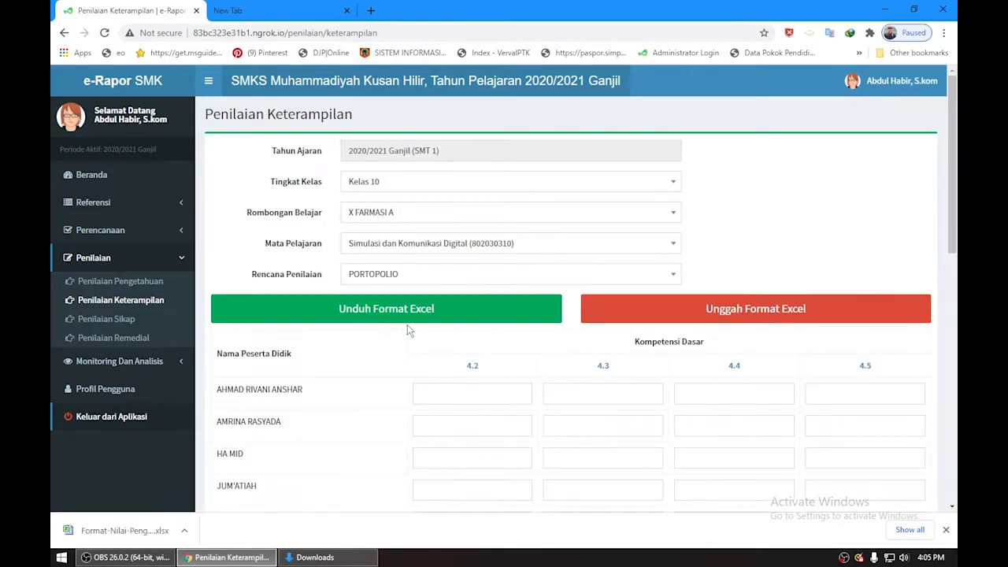
Step: Download the PORTOPOLIO skills Excel template and open it in Excel from Downloads
{"action": "scroll", "coordinate": [517, 398], "scroll_direction": "down", "scroll_amount": 2}
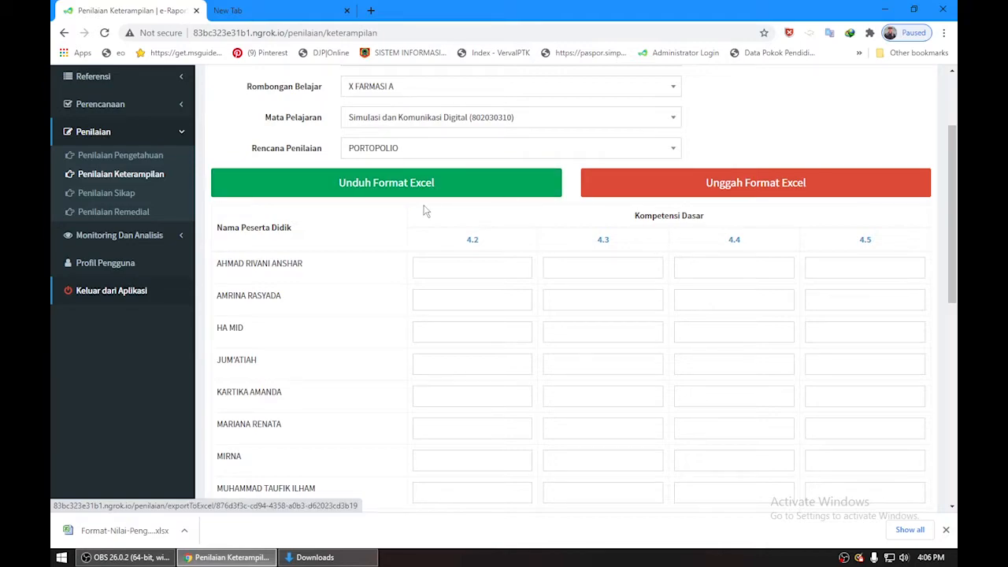
{"action": "left_click", "coordinate": [344, 184]}
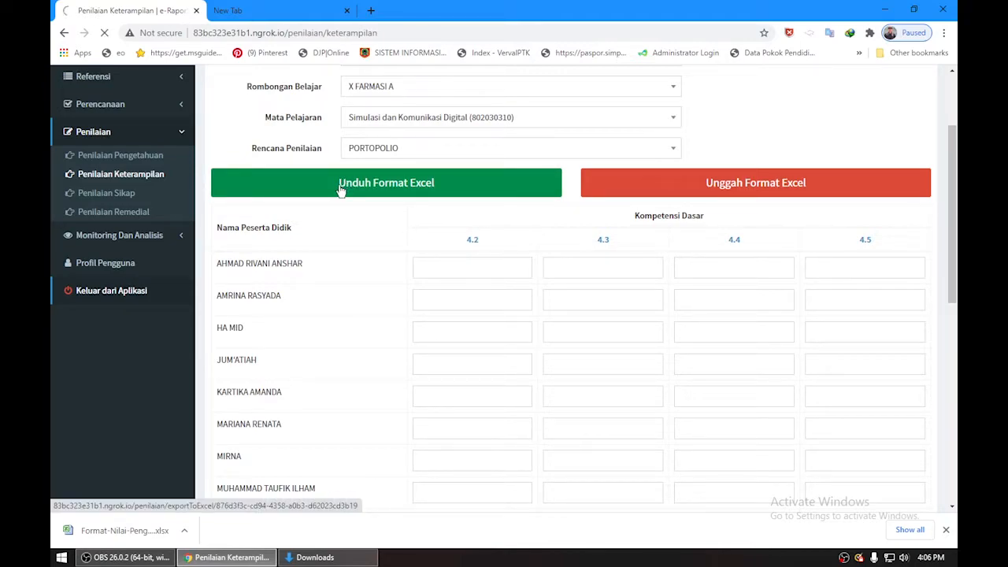
{"action": "left_click", "coordinate": [182, 537]}
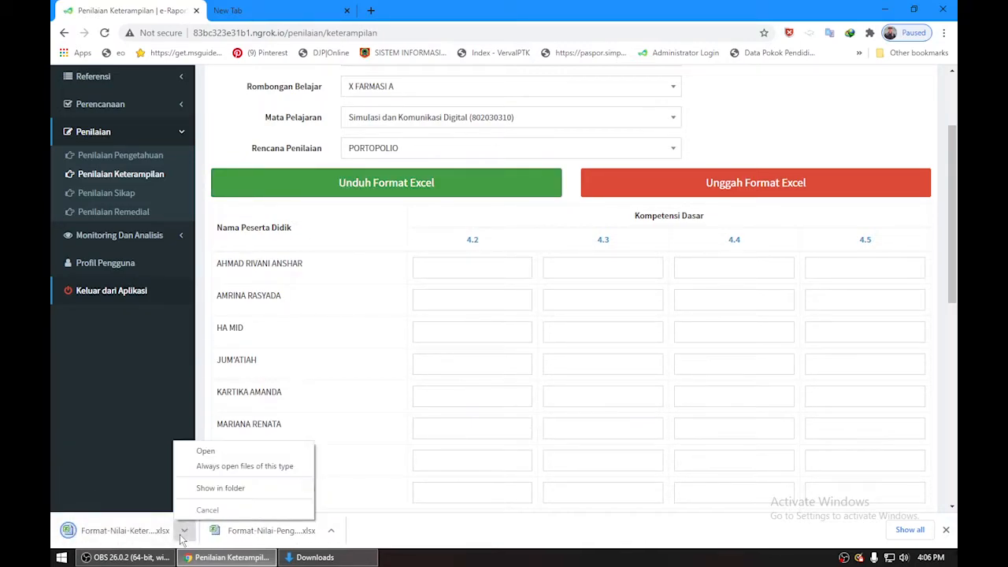
{"action": "left_click", "coordinate": [214, 487]}
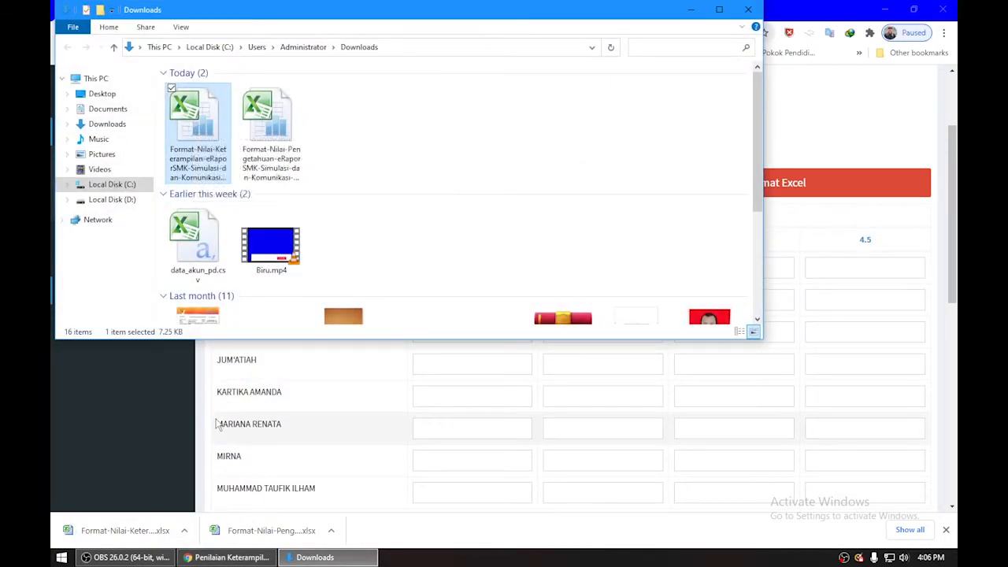
{"action": "double_click", "coordinate": [196, 131]}
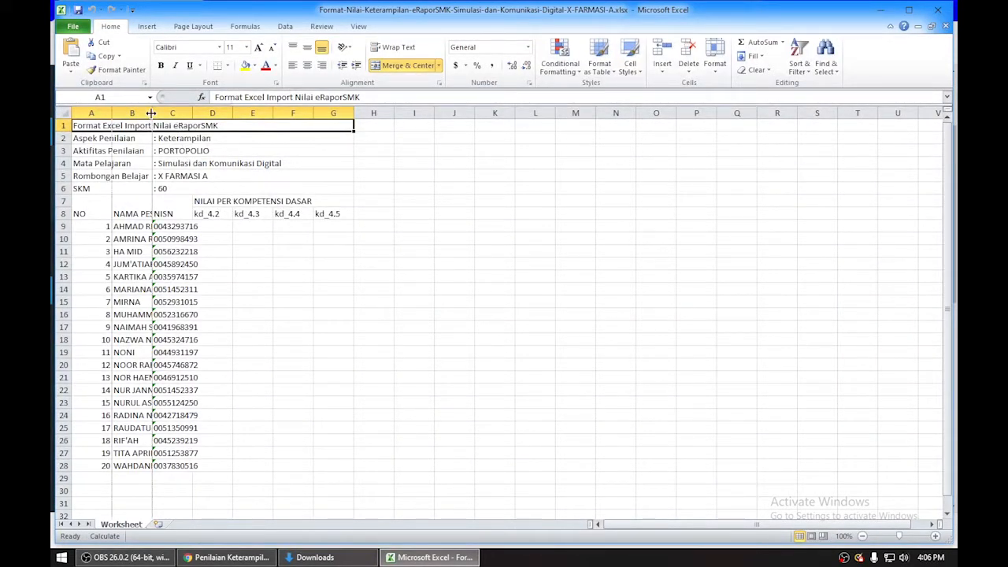
Step: Widen columns B and C and enter =RANDBETWEEN(60,90) in cell D9
{"action": "double_click", "coordinate": [151, 114]}
{"action": "left_click_drag", "start_coordinate": [266, 114], "coordinate": [275, 114]}
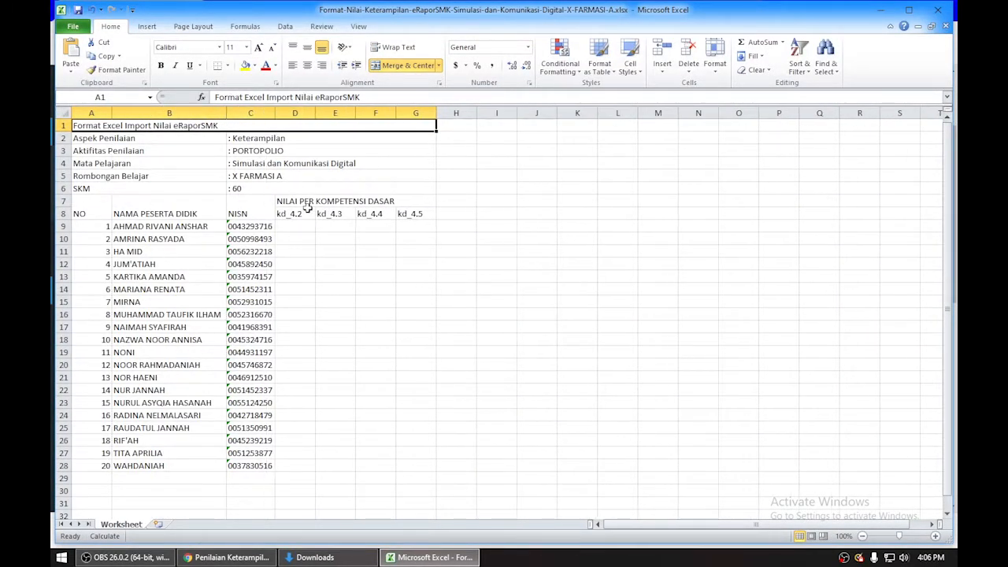
{"action": "left_click", "coordinate": [302, 227]}
{"action": "type", "text": "="}
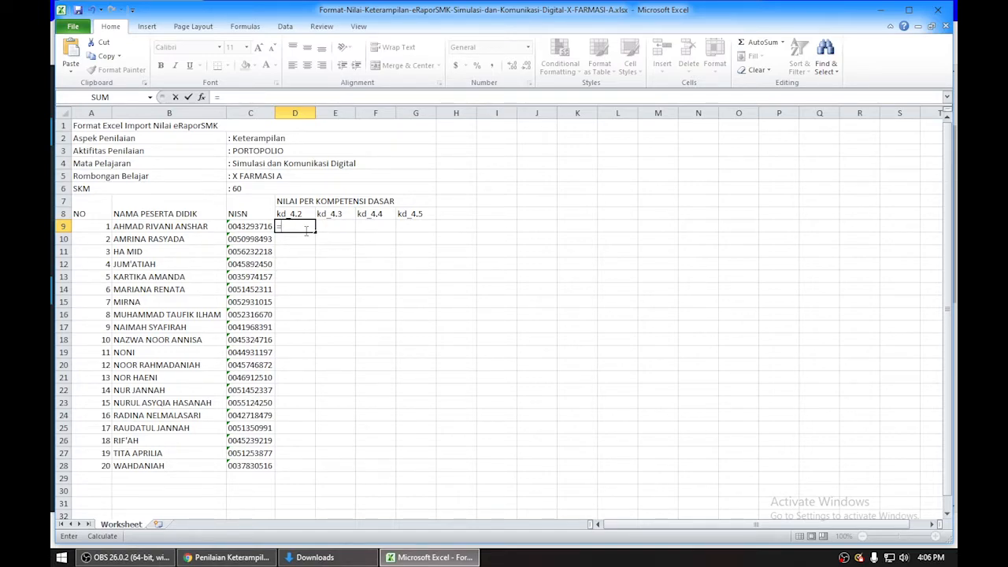
{"action": "type", "text": "ra"}
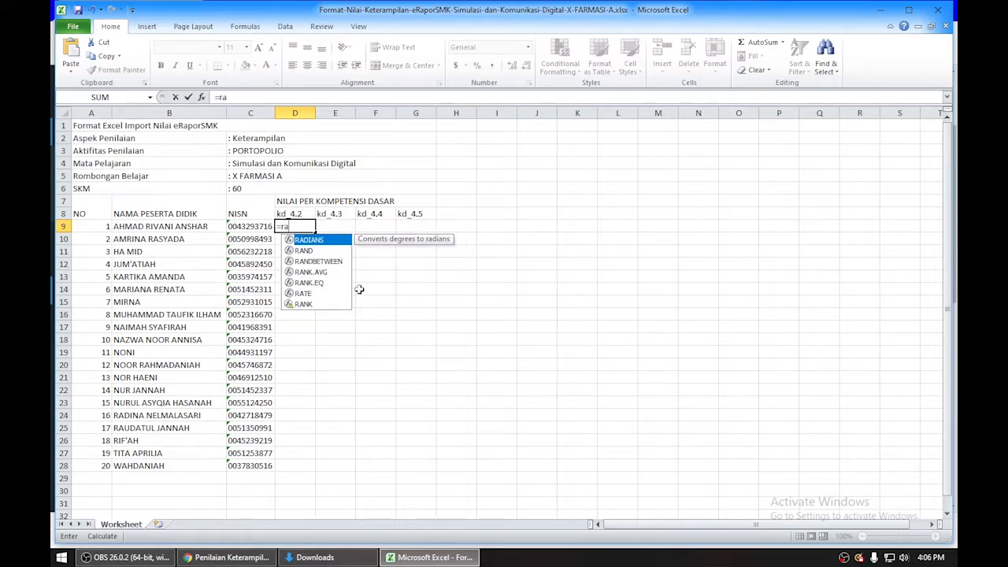
{"action": "double_click", "coordinate": [332, 260]}
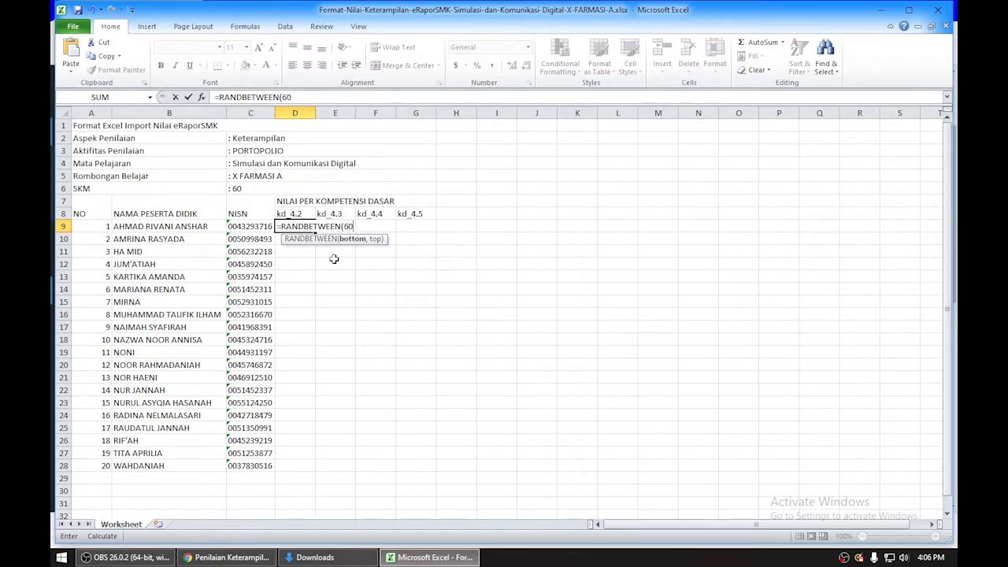
{"action": "type", "text": ",90)"}
{"action": "key", "text": "Return"}
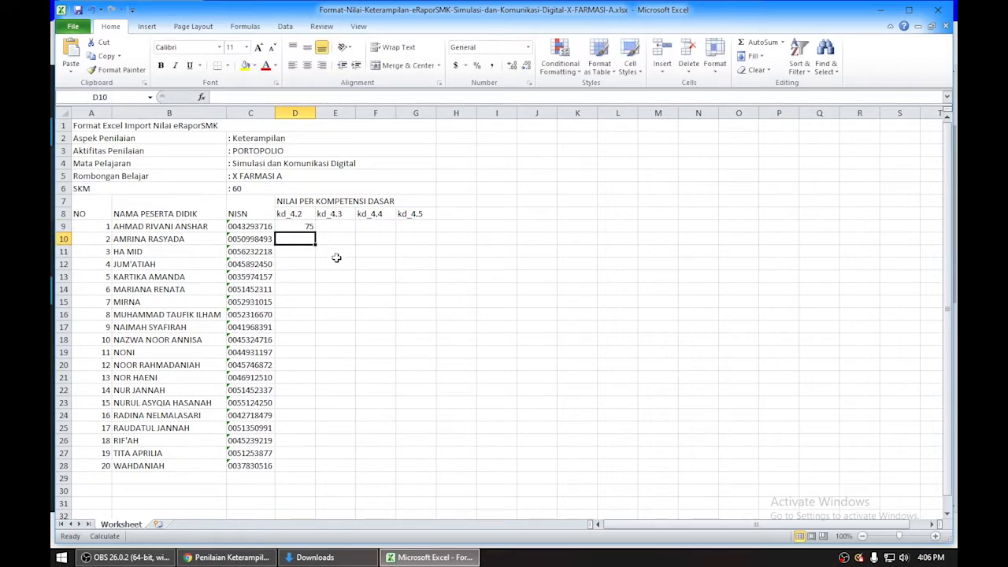
Step: Fill the formula across D9:G28, save the workbook and close Excel
{"action": "left_click", "coordinate": [309, 226]}
{"action": "left_click_drag", "start_coordinate": [316, 230], "coordinate": [421, 475]}
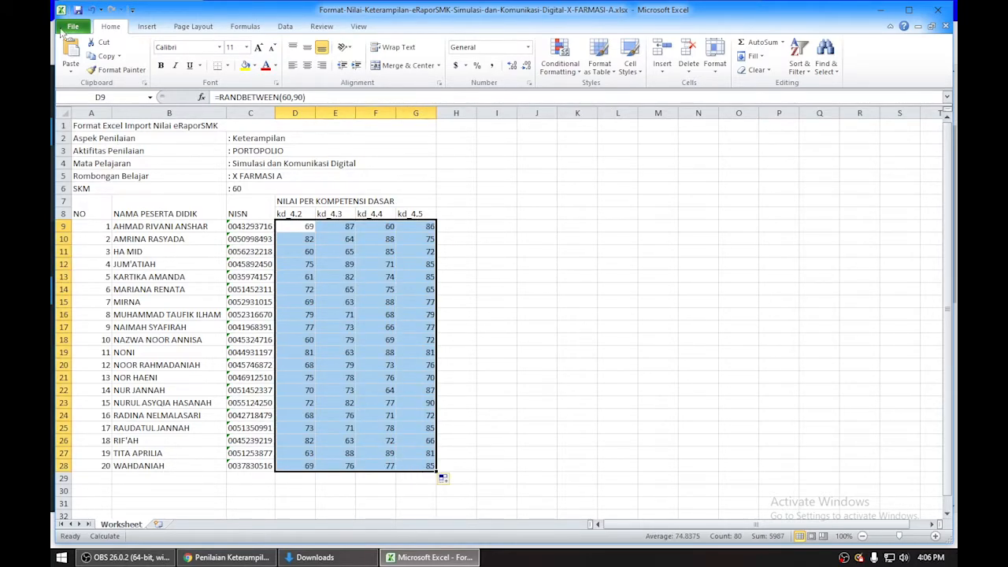
{"action": "left_click", "coordinate": [78, 10]}
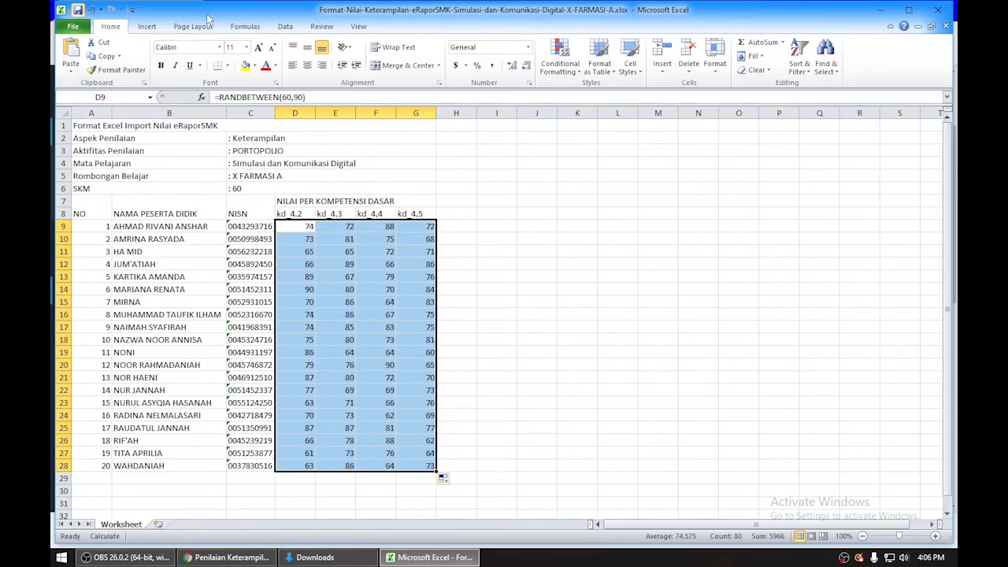
{"action": "left_click", "coordinate": [937, 10]}
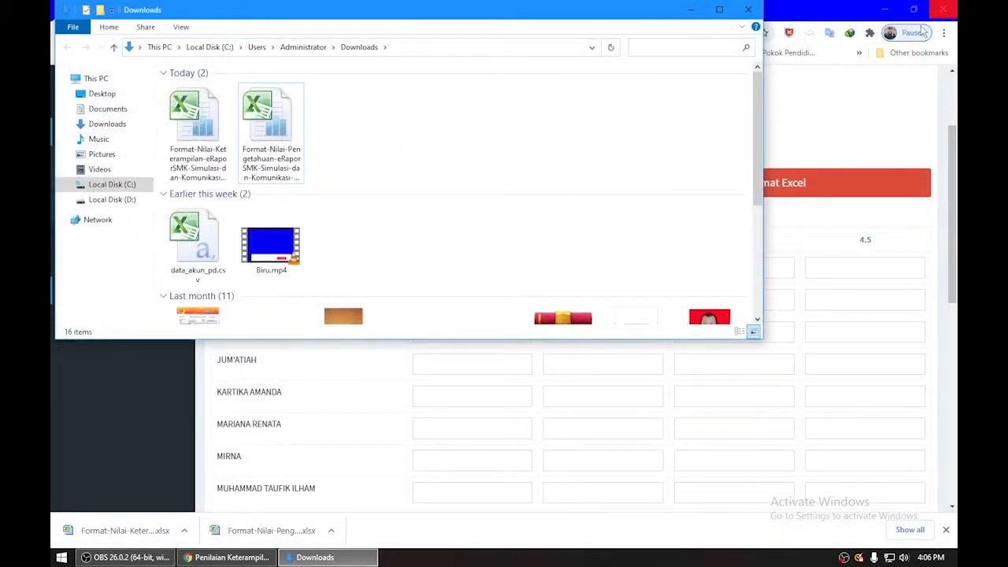
Step: Upload the filled Keterampilan workbook into the skills grade form
{"action": "left_click", "coordinate": [748, 10]}
{"action": "left_click", "coordinate": [726, 187]}
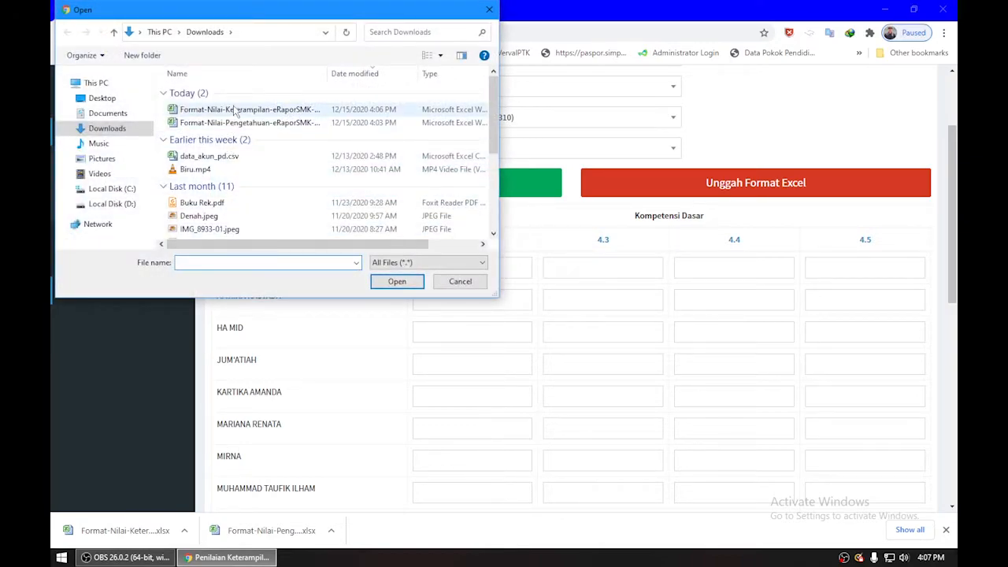
{"action": "left_click_drag", "start_coordinate": [330, 74], "coordinate": [507, 82]}
{"action": "mouse_move", "coordinate": [340, 244]}
{"action": "left_mouse_down"}
{"action": "mouse_move", "coordinate": [394, 244]}
{"action": "mouse_move", "coordinate": [348, 247]}
{"action": "left_mouse_up"}
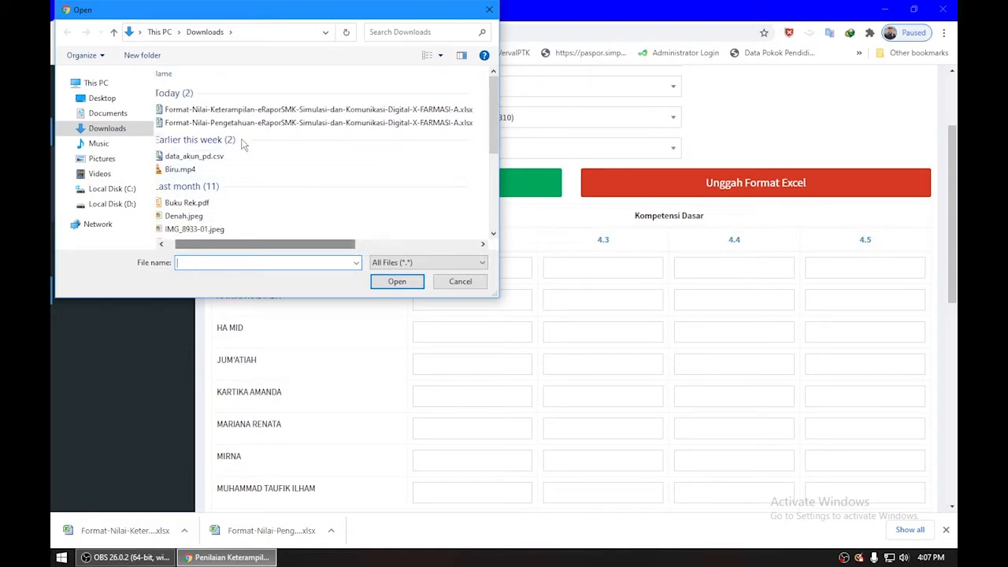
{"action": "left_click", "coordinate": [268, 110]}
{"action": "left_click", "coordinate": [394, 281]}
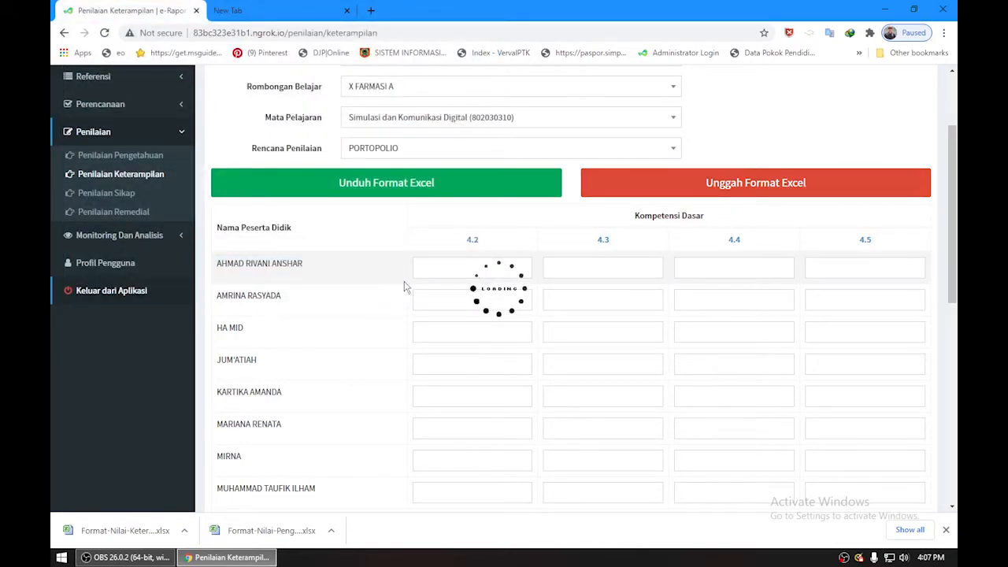
Step: Save the imported KD 4.2–4.5 PORTOPOLIO scores and acknowledge the success message
{"action": "scroll", "coordinate": [618, 321], "scroll_direction": "down", "scroll_amount": 3}
{"action": "scroll", "coordinate": [617, 322], "scroll_direction": "down", "scroll_amount": 3}
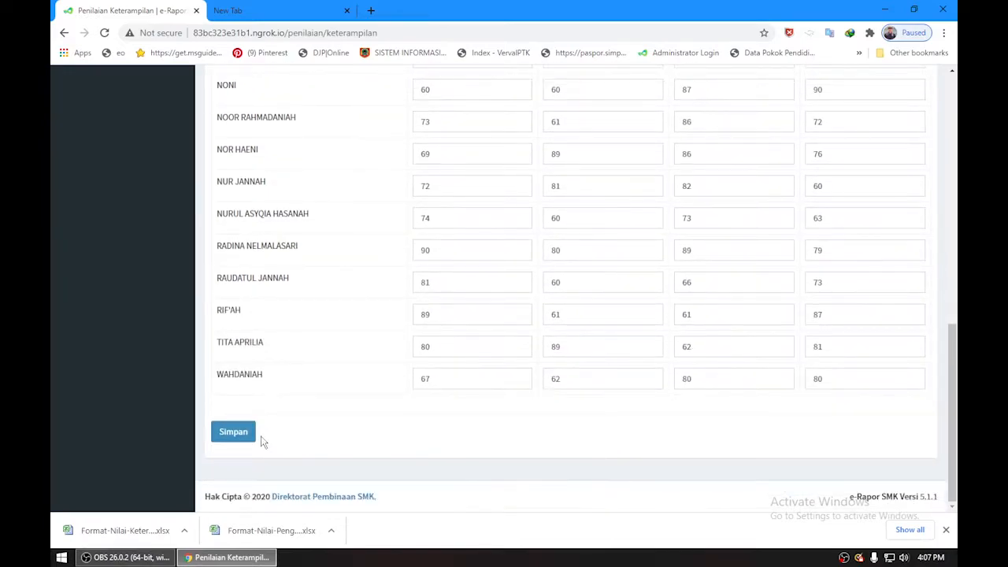
{"action": "mouse_move", "coordinate": [950, 407]}
{"action": "left_mouse_down"}
{"action": "mouse_move", "coordinate": [955, 222]}
{"action": "mouse_move", "coordinate": [952, 413]}
{"action": "left_mouse_up"}
{"action": "left_click", "coordinate": [226, 436]}
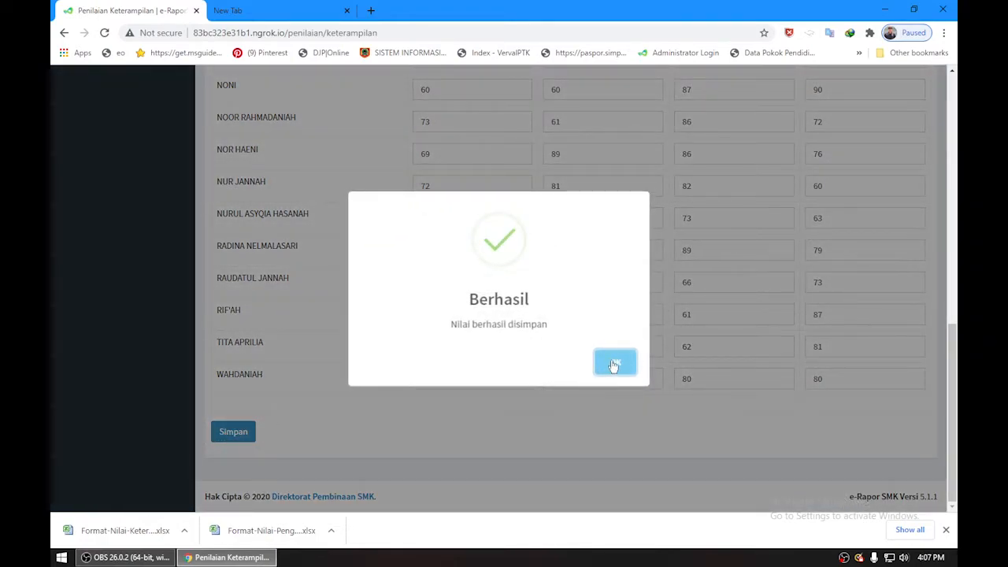
{"action": "left_click", "coordinate": [614, 364]}
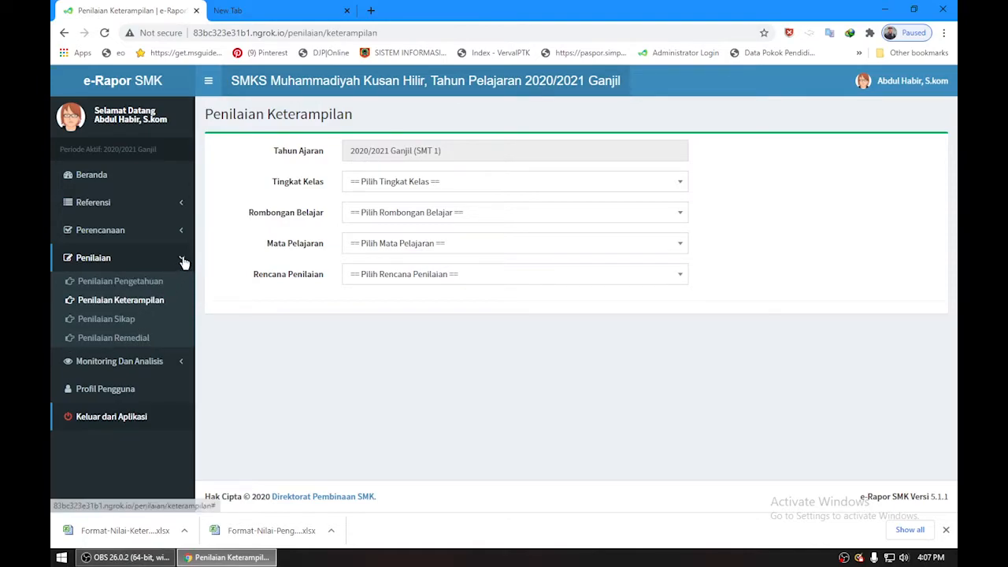
Step: Open the Penilaian Sikap records page and start a new record with Tambah Data
{"action": "left_click", "coordinate": [89, 322]}
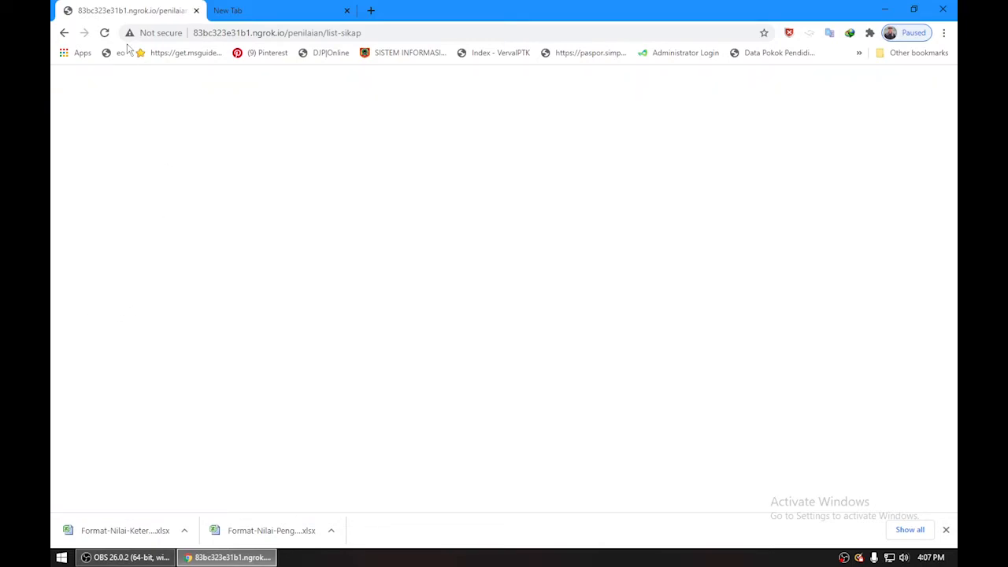
{"action": "left_click", "coordinate": [104, 34]}
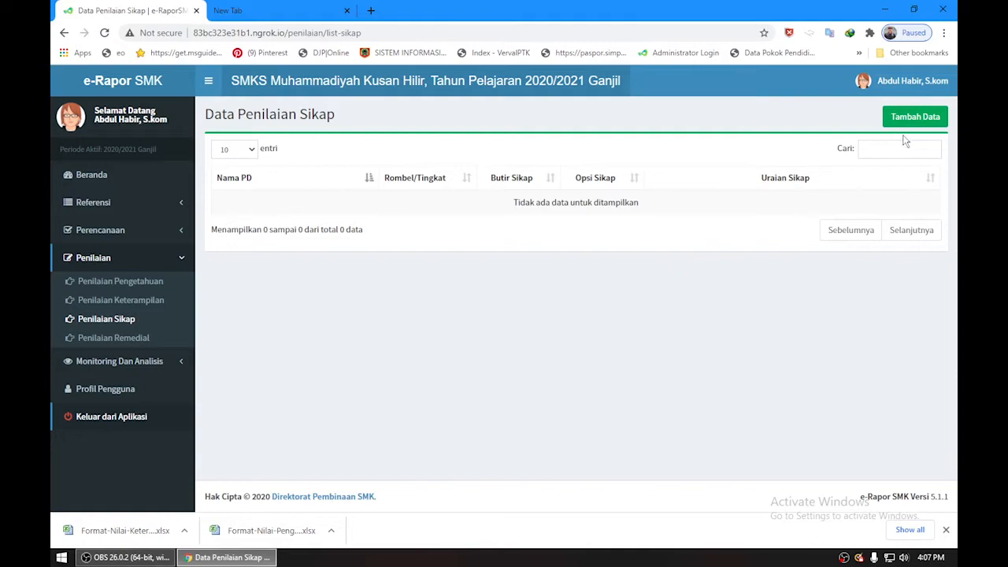
{"action": "left_click", "coordinate": [922, 118]}
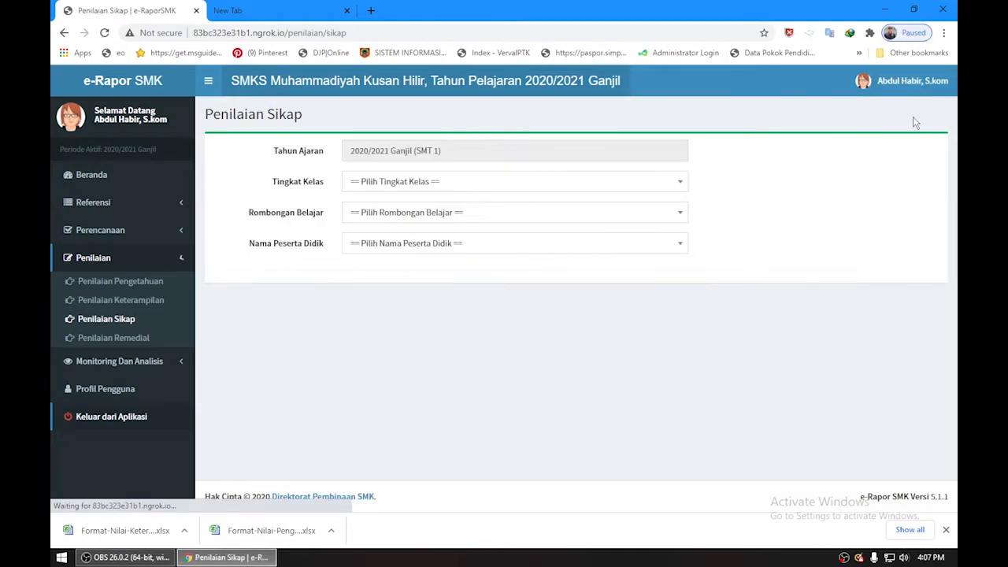
Step: Choose Kelas 10, X FARMASI A and the class's first student, then open the entry form
{"action": "left_click", "coordinate": [632, 191]}
{"action": "left_click", "coordinate": [475, 246]}
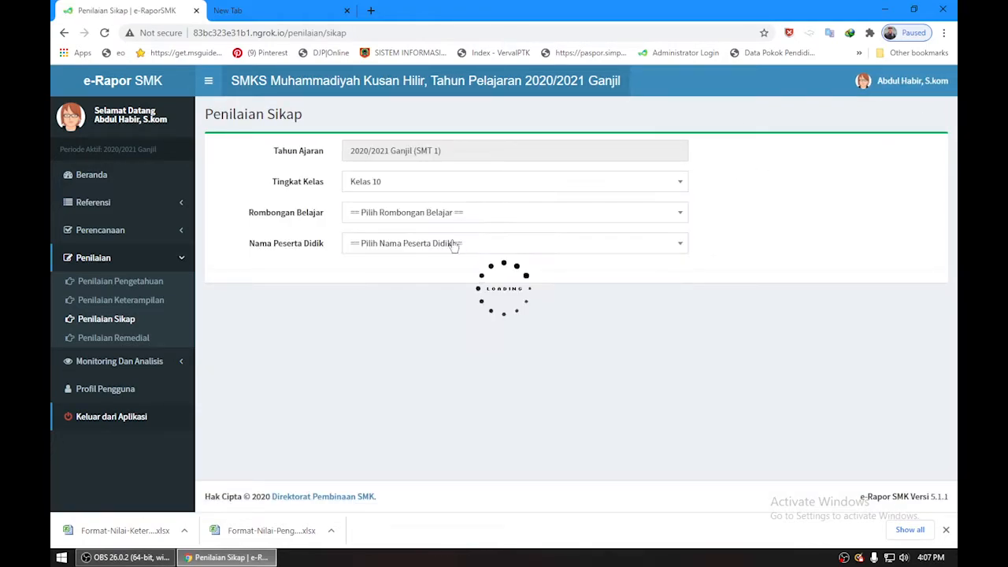
{"action": "left_click", "coordinate": [419, 212]}
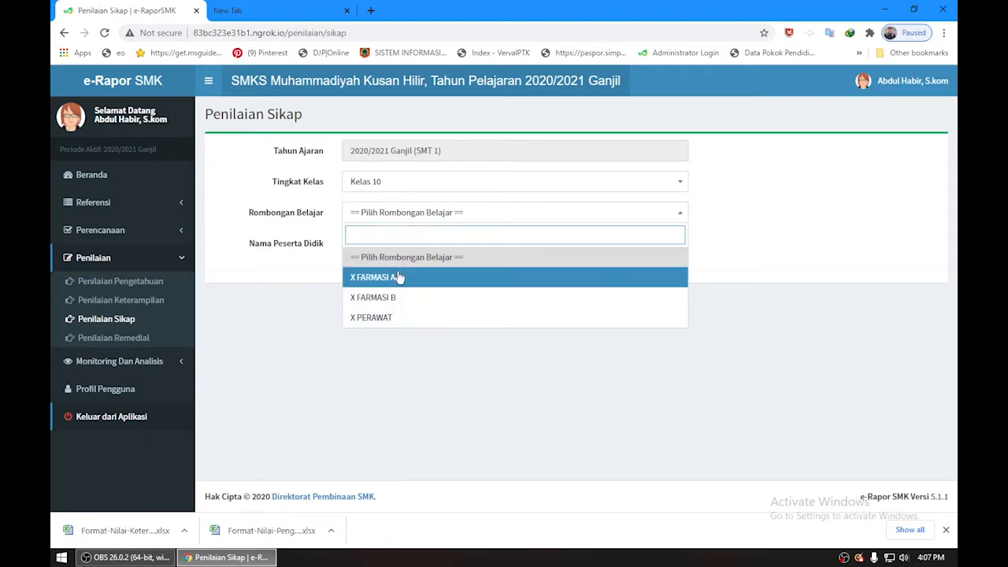
{"action": "left_click", "coordinate": [397, 276]}
{"action": "left_click", "coordinate": [406, 245]}
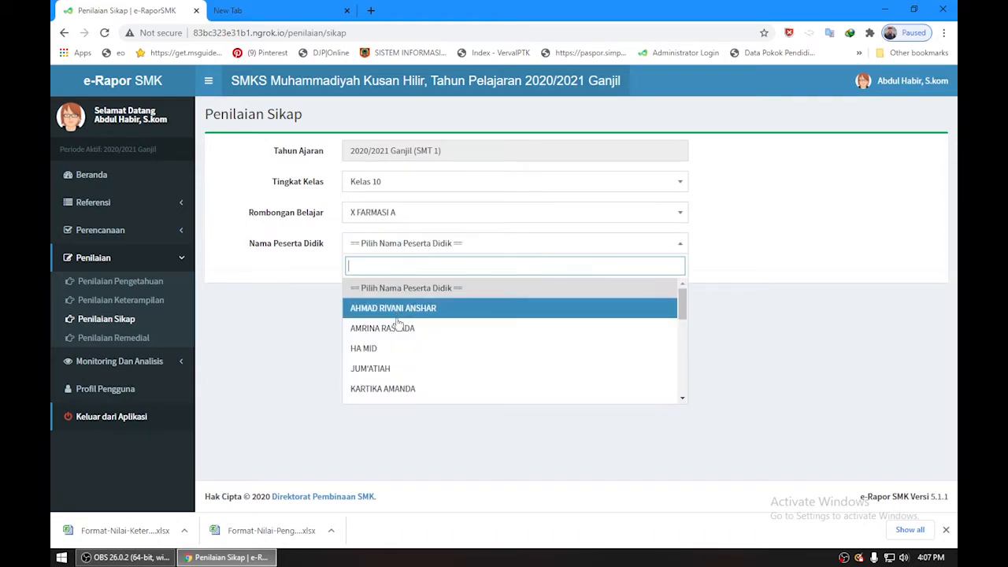
{"action": "left_click", "coordinate": [466, 315]}
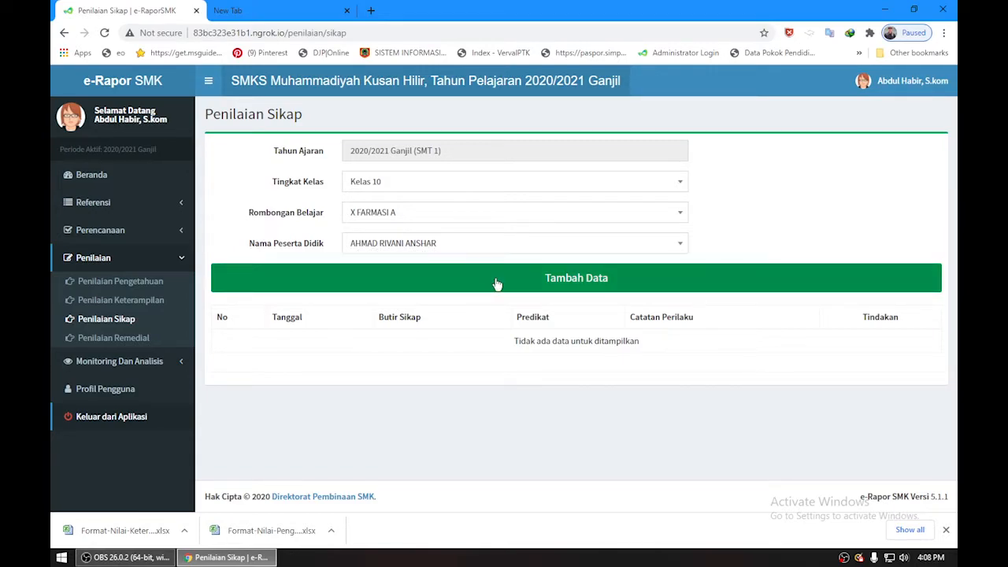
{"action": "left_click", "coordinate": [635, 281]}
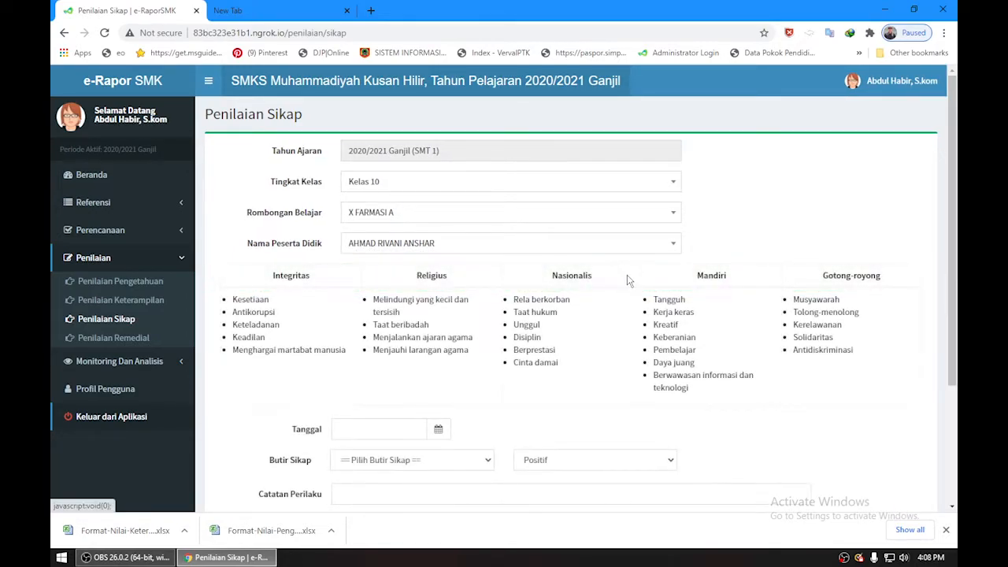
Step: Date the record 15-07-2020 with Butir Sikap Religius rated Negatif
{"action": "scroll", "coordinate": [551, 378], "scroll_direction": "down", "scroll_amount": 3}
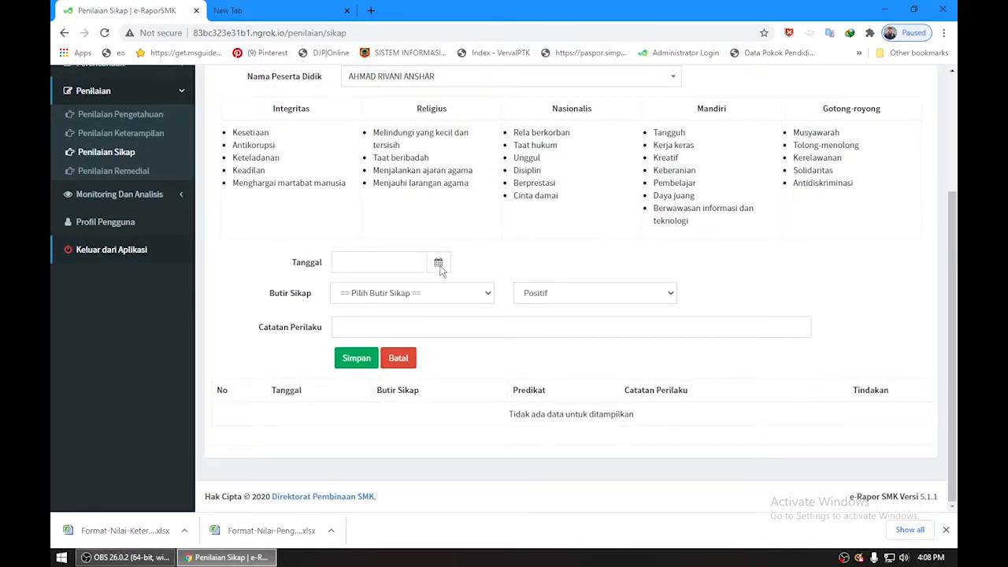
{"action": "left_click", "coordinate": [383, 264]}
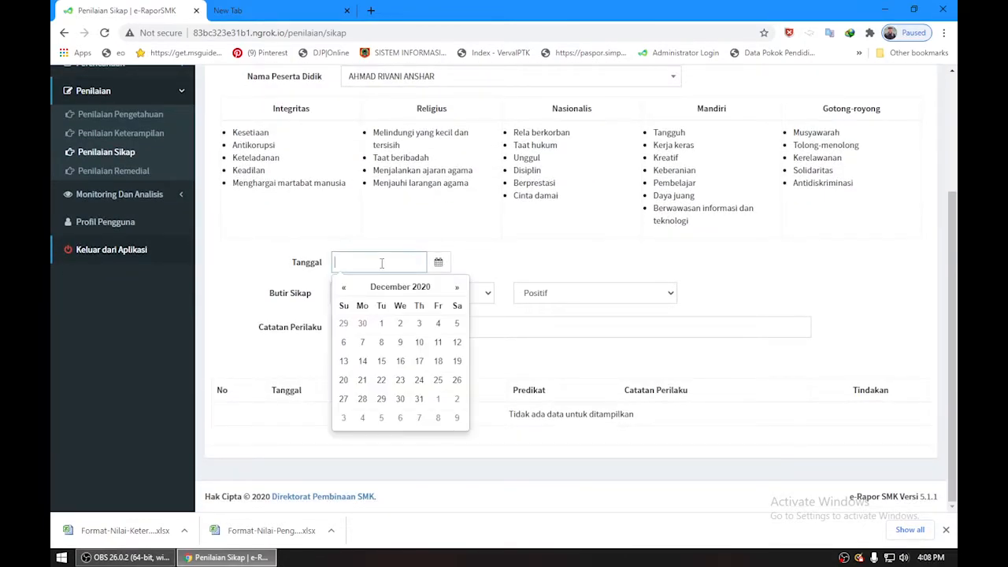
{"action": "left_click", "coordinate": [343, 292]}
{"action": "left_click", "coordinate": [343, 291]}
{"action": "left_click", "coordinate": [343, 292]}
{"action": "left_click", "coordinate": [344, 291]}
{"action": "left_click", "coordinate": [343, 291]}
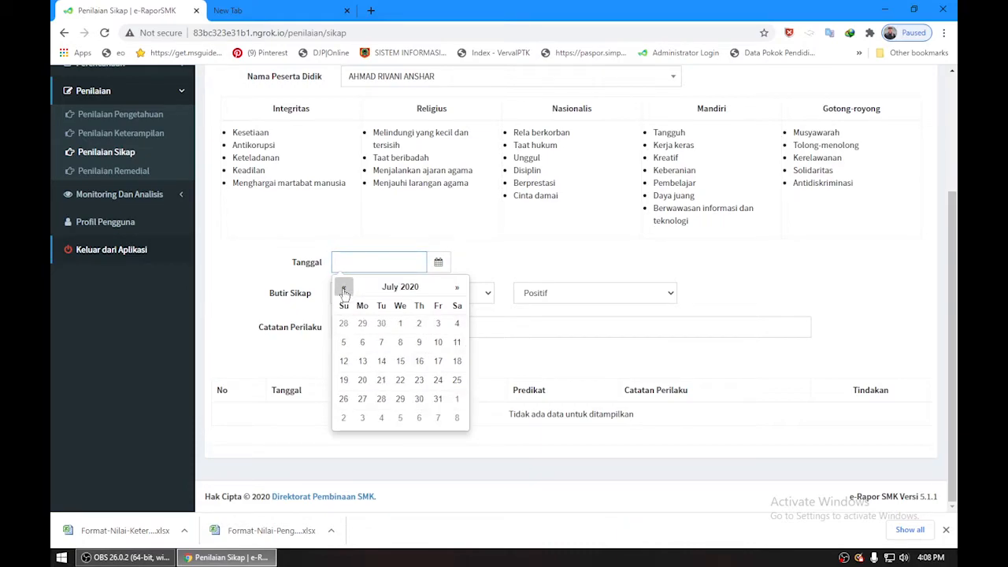
{"action": "left_click", "coordinate": [400, 361]}
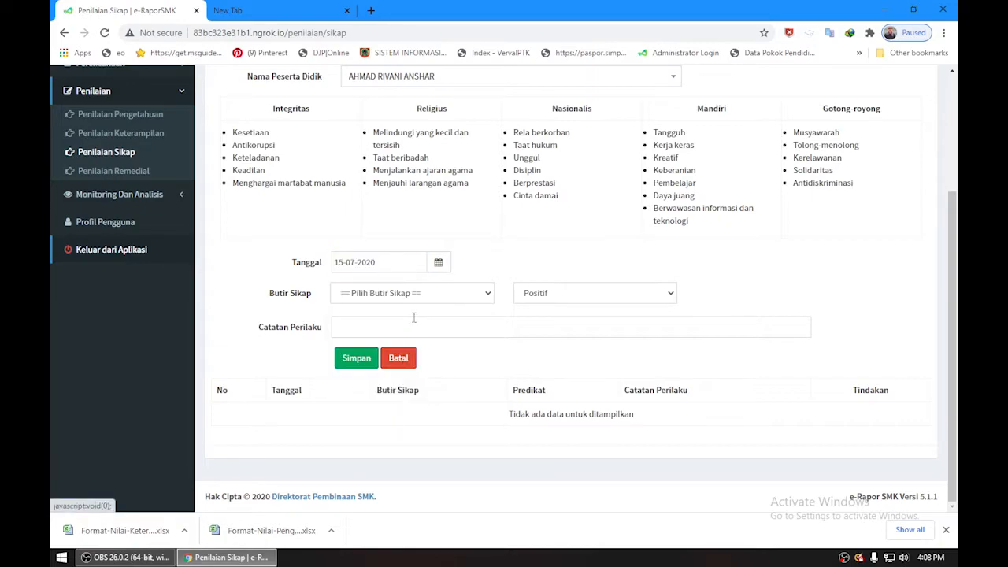
{"action": "left_click", "coordinate": [342, 293]}
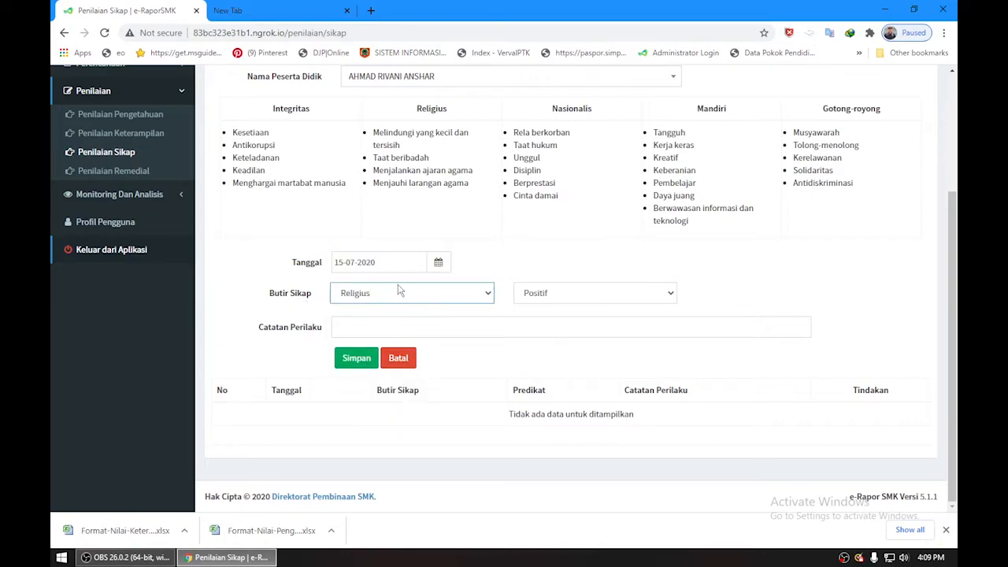
{"action": "left_click", "coordinate": [622, 301]}
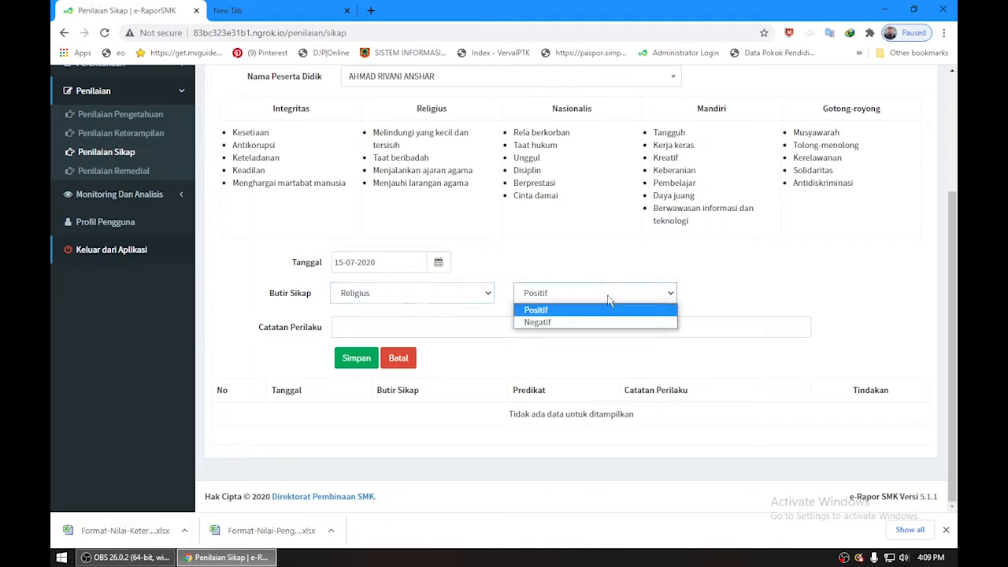
{"action": "left_click", "coordinate": [575, 323]}
Step: Enter the note 'Tidak Mengikuti Sholat Berjamaah' and save the record
{"action": "left_click", "coordinate": [415, 328]}
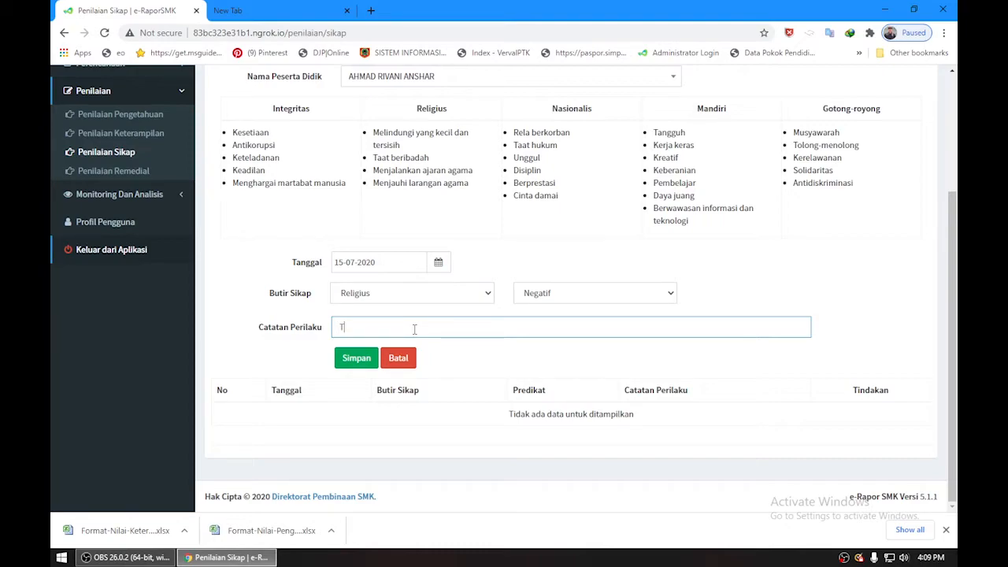
{"action": "type", "text": "Tidak Mengikuti Sholat Berjamaah"}
{"action": "left_click", "coordinate": [356, 359]}
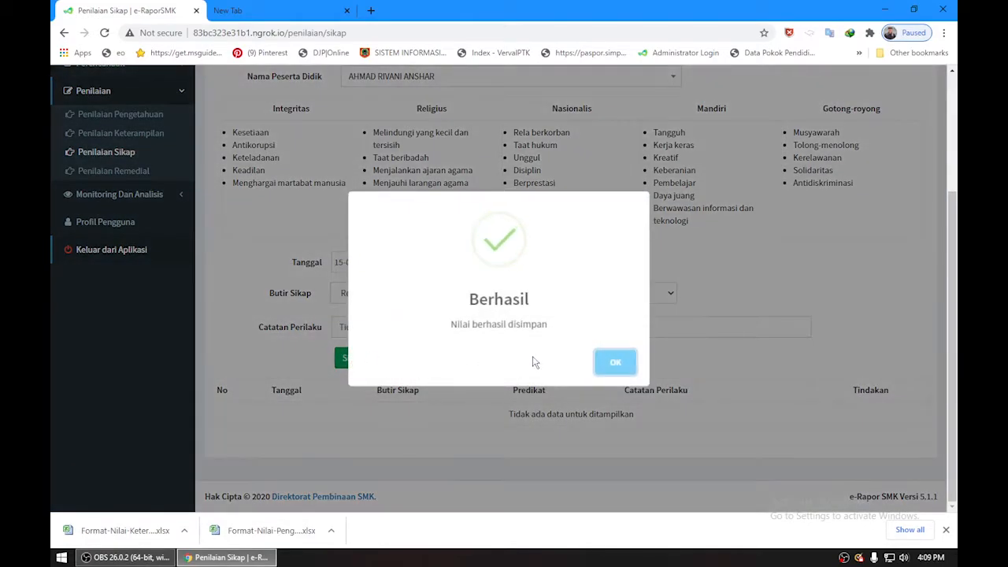
{"action": "left_click", "coordinate": [614, 364]}
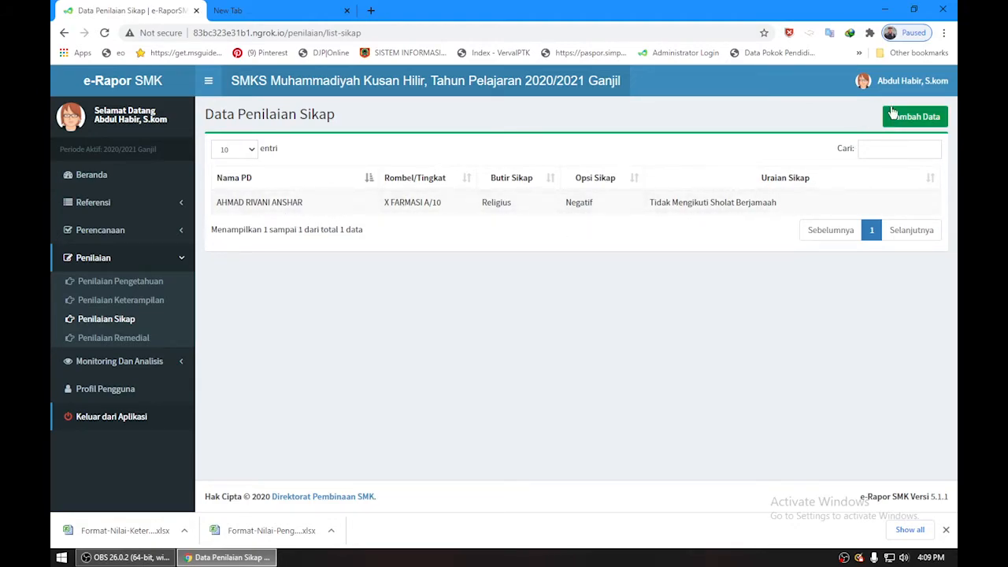
{"action": "left_click", "coordinate": [913, 118]}
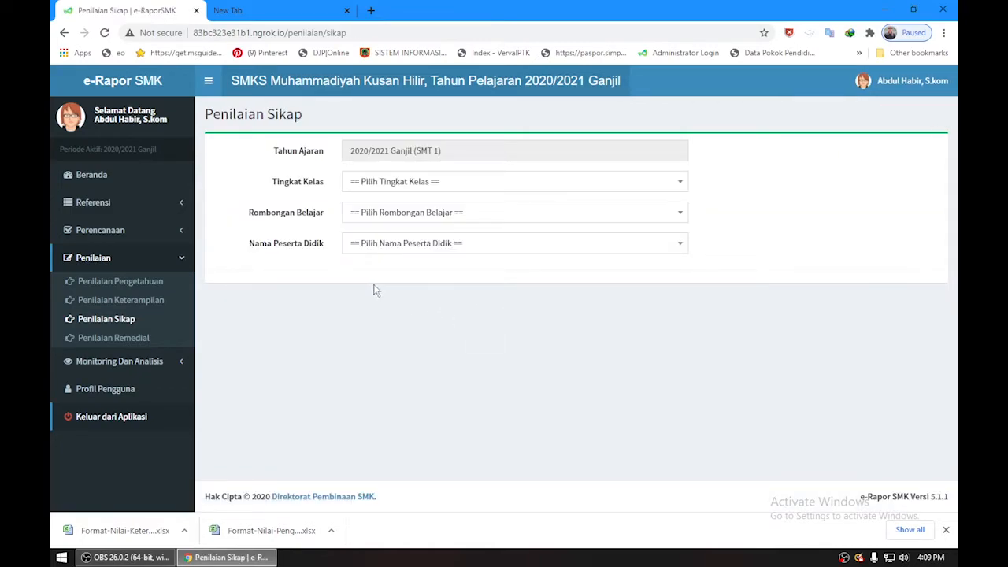
Step: Choose Kelas 10, X FARMASI A and the next student for a new attitude entry
{"action": "left_click", "coordinate": [441, 185]}
{"action": "left_click", "coordinate": [409, 248]}
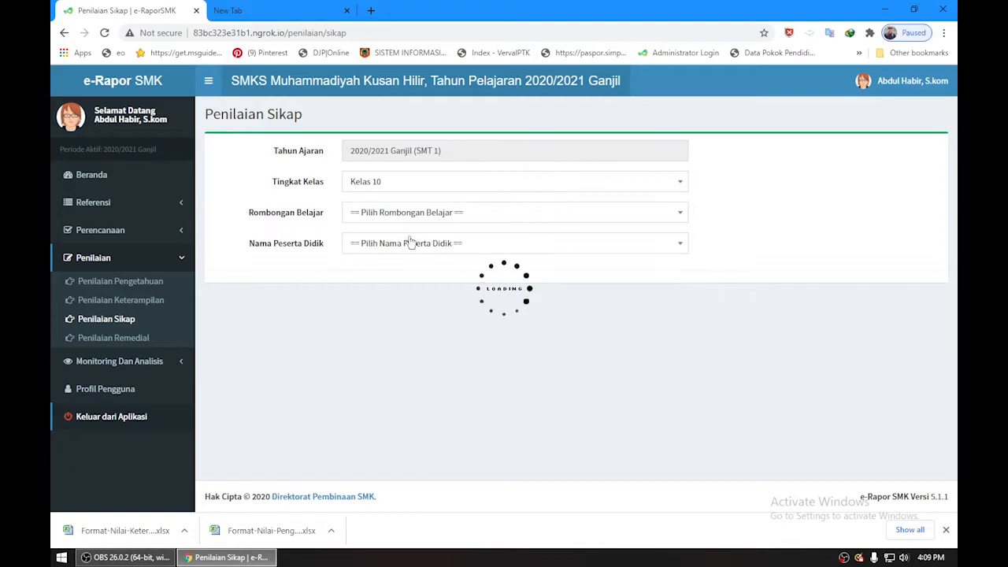
{"action": "left_click", "coordinate": [421, 211]}
{"action": "left_click", "coordinate": [400, 282]}
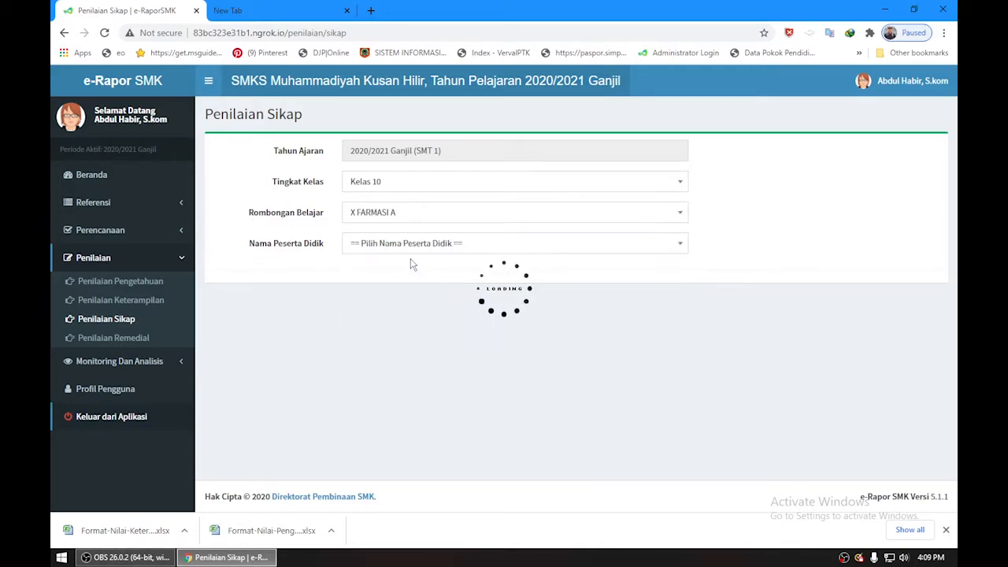
{"action": "left_click", "coordinate": [417, 248]}
{"action": "scroll", "coordinate": [413, 326], "scroll_direction": "down", "scroll_amount": 3}
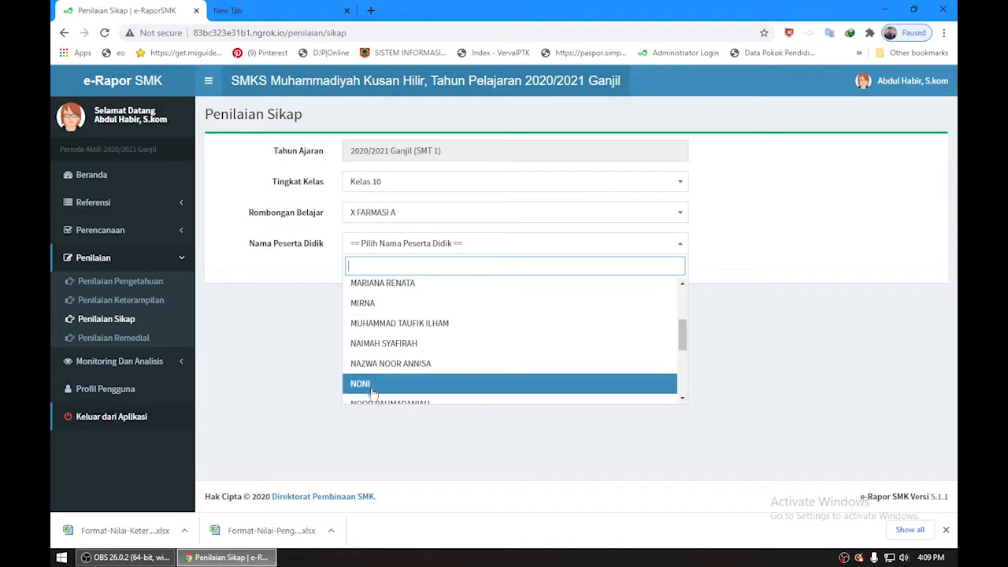
{"action": "scroll", "coordinate": [393, 391], "scroll_direction": "down", "scroll_amount": 1}
{"action": "scroll", "coordinate": [392, 391], "scroll_direction": "down", "scroll_amount": 1}
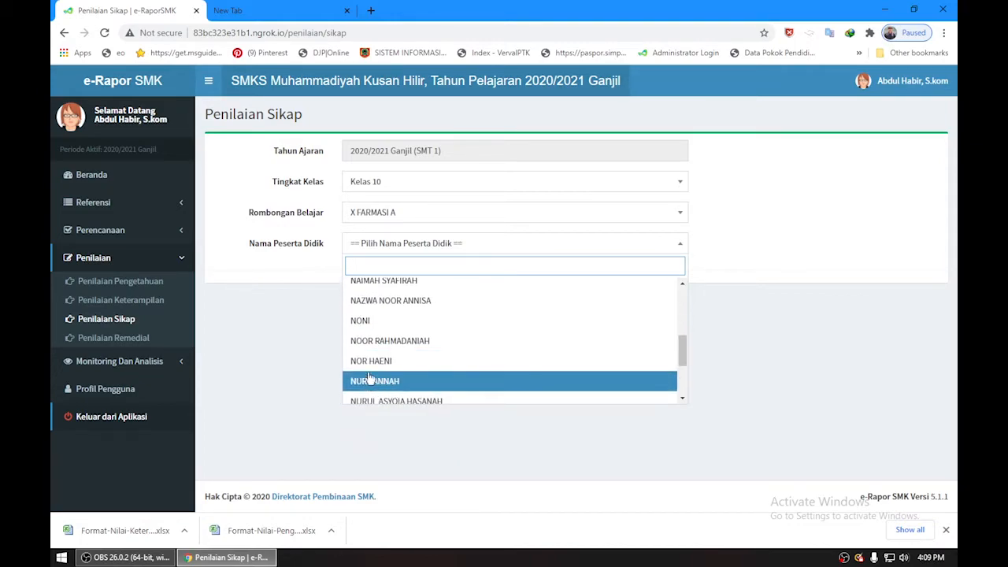
{"action": "left_click", "coordinate": [392, 364]}
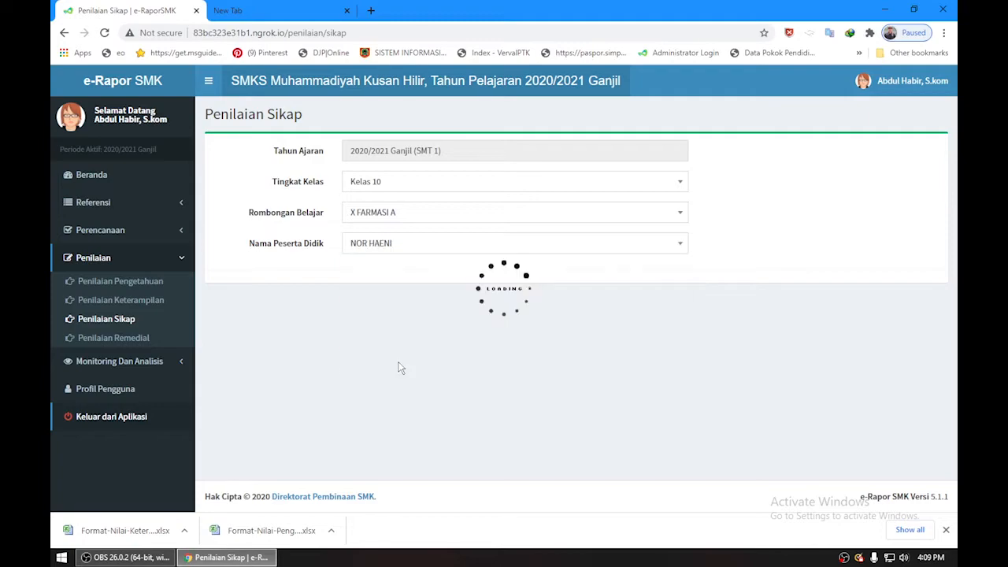
{"action": "left_click", "coordinate": [506, 292]}
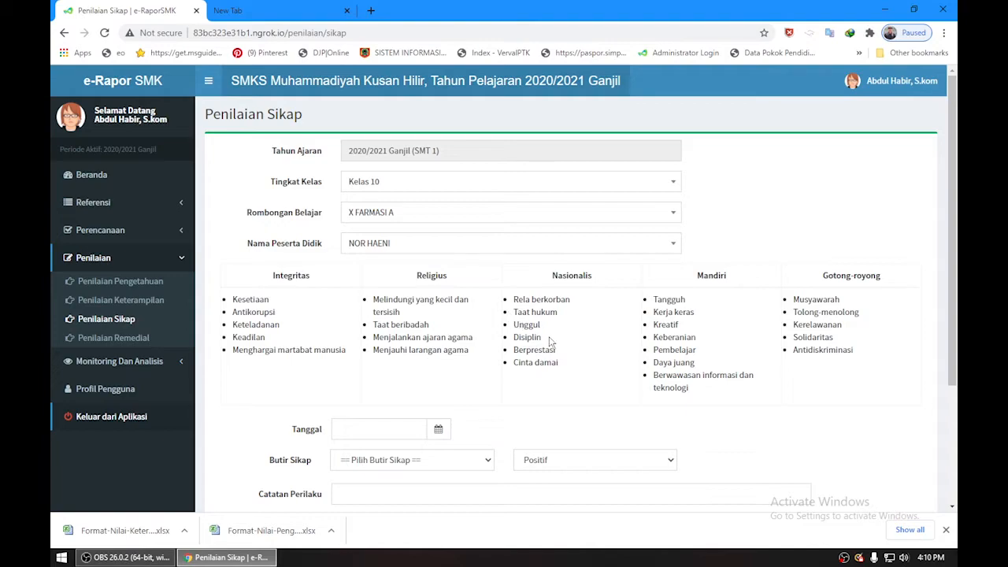
Step: Date the record 16-07-2020 with Butir Sikap Nasionalis rated Positif
{"action": "scroll", "coordinate": [525, 358], "scroll_direction": "down", "scroll_amount": 1}
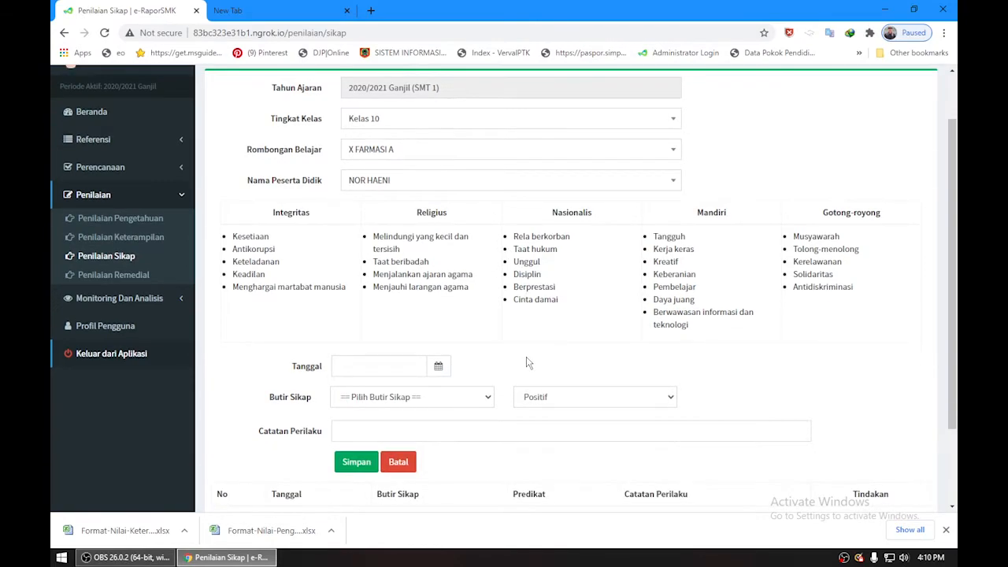
{"action": "left_click", "coordinate": [422, 366]}
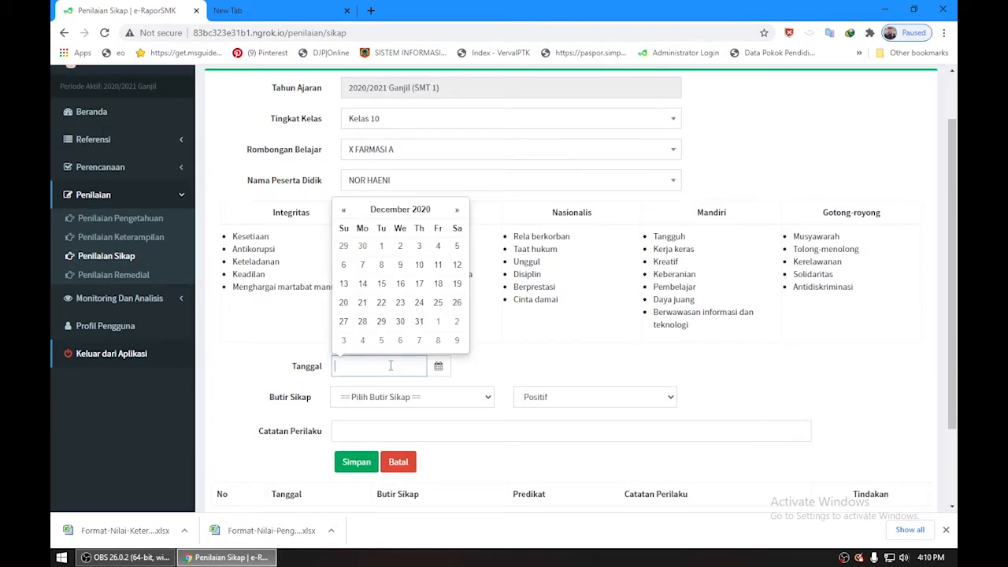
{"action": "left_click", "coordinate": [344, 209]}
{"action": "left_click", "coordinate": [345, 209]}
{"action": "left_click", "coordinate": [344, 209]}
{"action": "left_click", "coordinate": [344, 209]}
{"action": "left_click", "coordinate": [344, 210]}
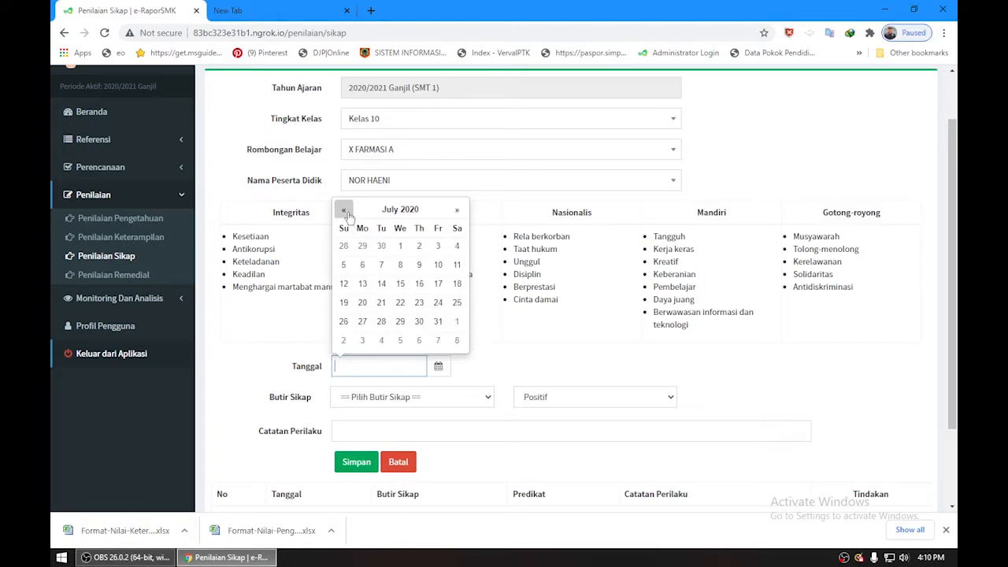
{"action": "left_click", "coordinate": [419, 284]}
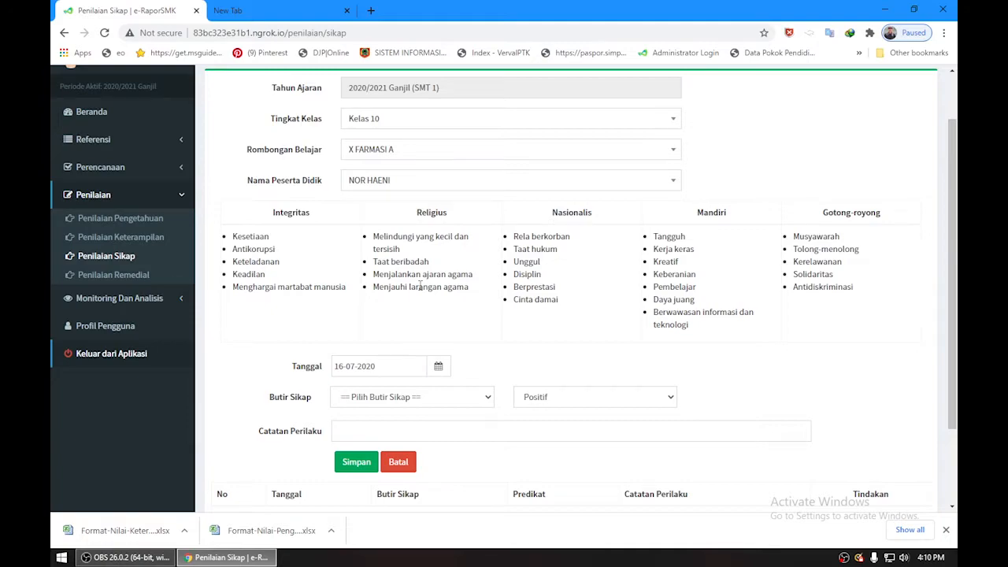
{"action": "left_click", "coordinate": [465, 400]}
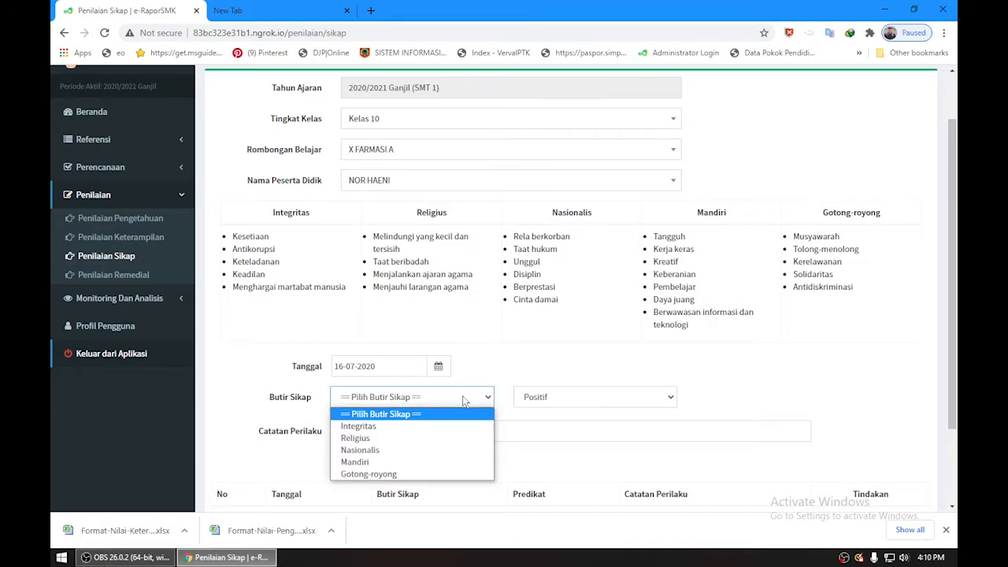
{"action": "left_click", "coordinate": [401, 449]}
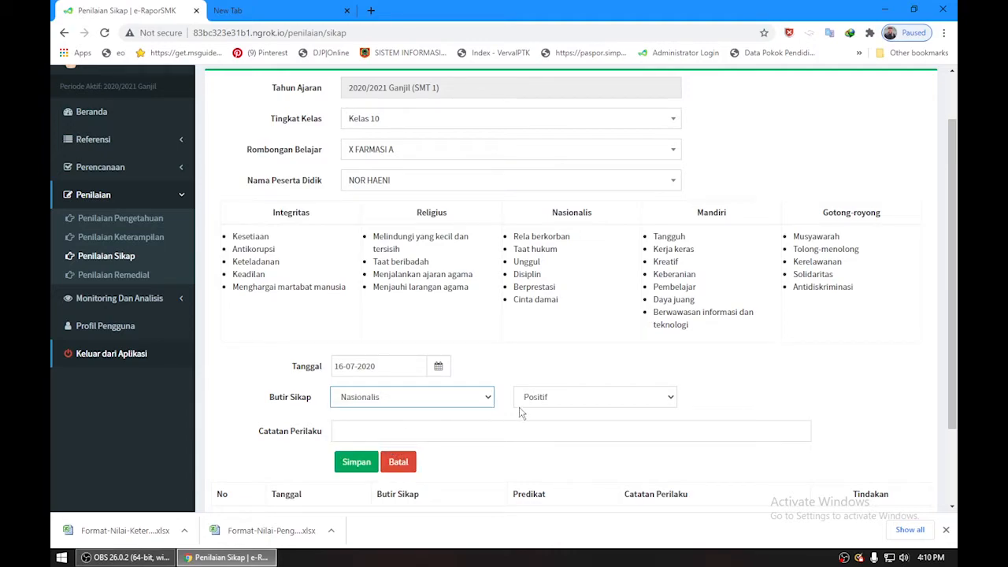
{"action": "left_click", "coordinate": [583, 402]}
{"action": "left_click", "coordinate": [564, 416]}
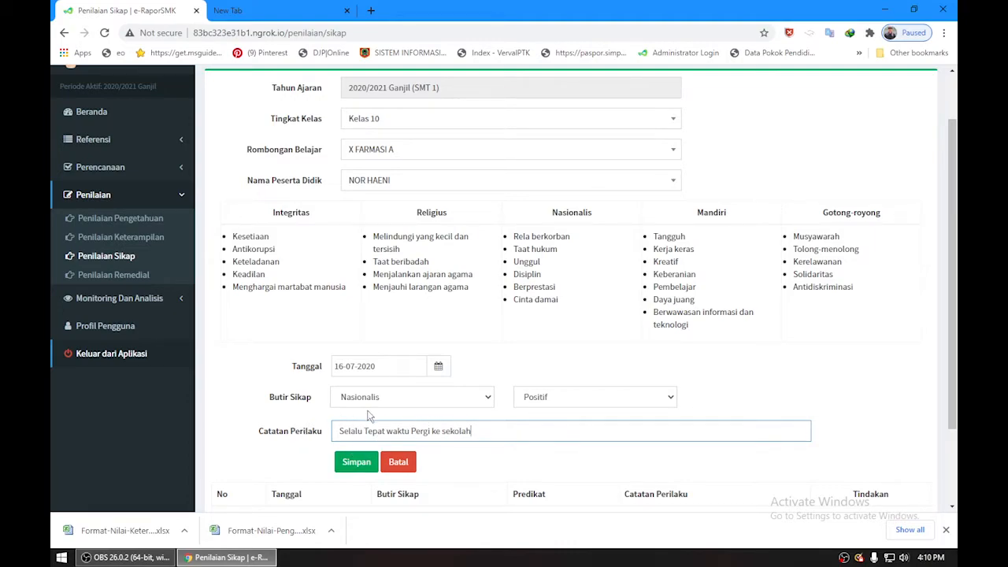
Step: Save the record noting 'Selalu Tepat waktu Pergi ke sekolah' and confirm success
{"action": "scroll", "coordinate": [370, 413], "scroll_direction": "up", "scroll_amount": 1}
{"action": "scroll", "coordinate": [386, 411], "scroll_direction": "down", "scroll_amount": 1}
{"action": "scroll", "coordinate": [378, 402], "scroll_direction": "down", "scroll_amount": 2}
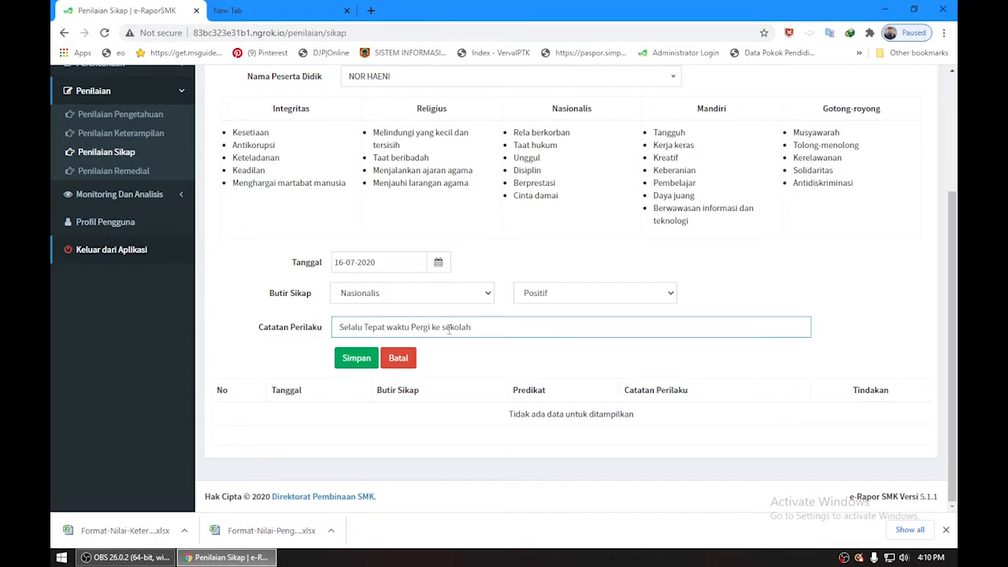
{"action": "left_click", "coordinate": [364, 363]}
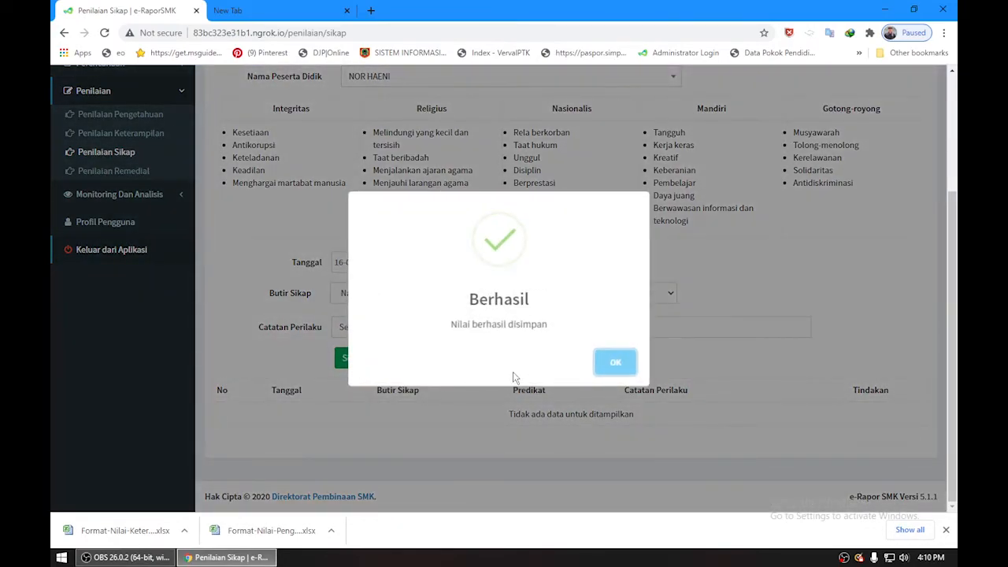
{"action": "left_click", "coordinate": [617, 363]}
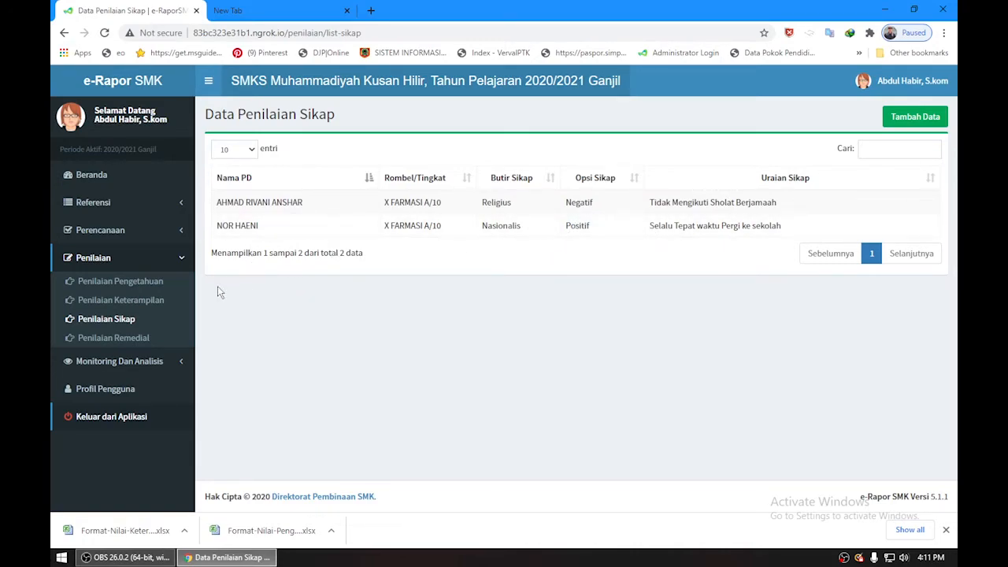
Step: Load Penilaian Remedial for Kelas 10, X FARMASI A, Simulasi dan Komunikasi Digital, Pengetahuan aspect
{"action": "left_click", "coordinate": [115, 340]}
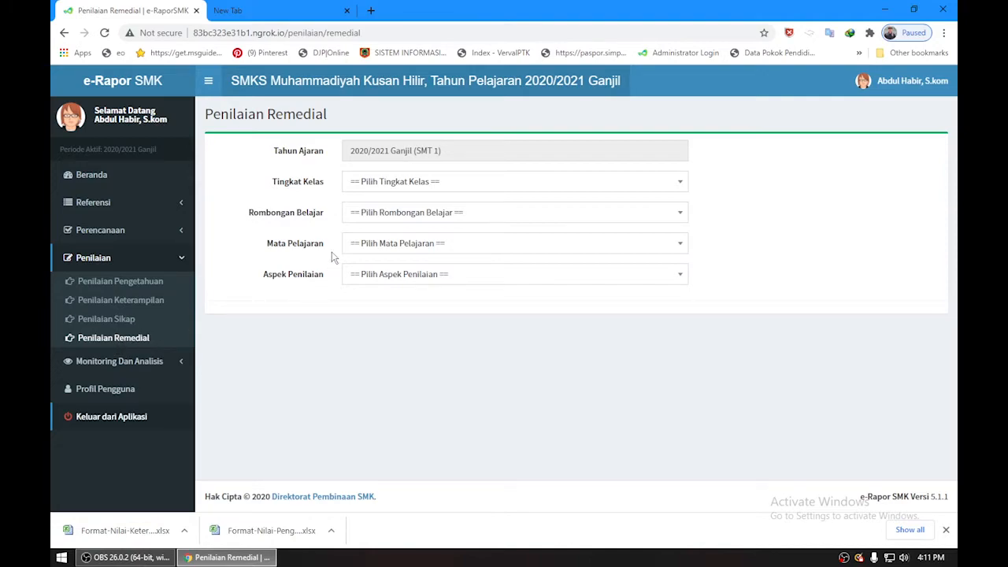
{"action": "left_click", "coordinate": [403, 187]}
{"action": "left_click", "coordinate": [396, 247]}
{"action": "left_click", "coordinate": [405, 211]}
{"action": "left_click", "coordinate": [399, 278]}
{"action": "left_click", "coordinate": [406, 245]}
{"action": "left_click", "coordinate": [407, 307]}
{"action": "left_click", "coordinate": [402, 275]}
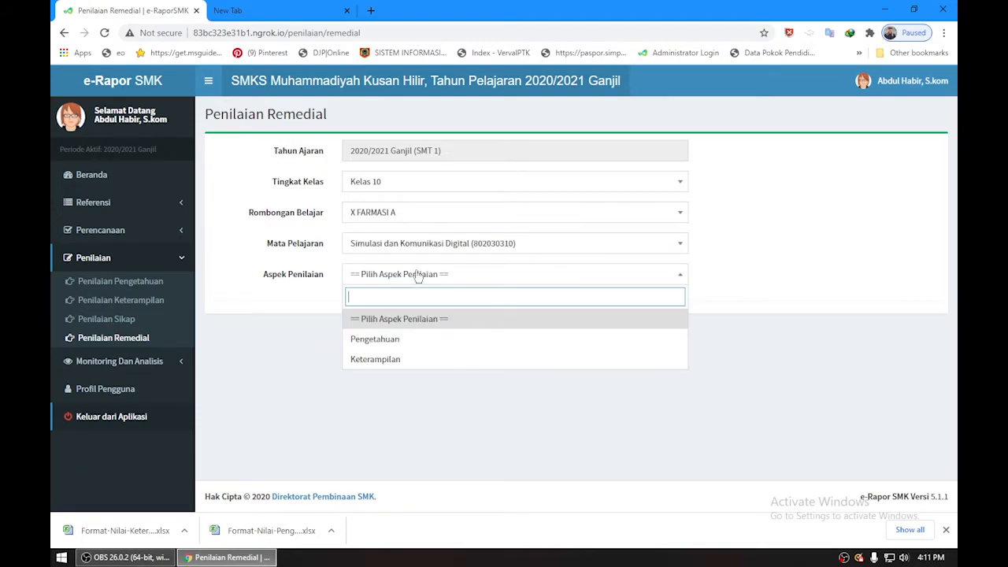
{"action": "left_click", "coordinate": [421, 274]}
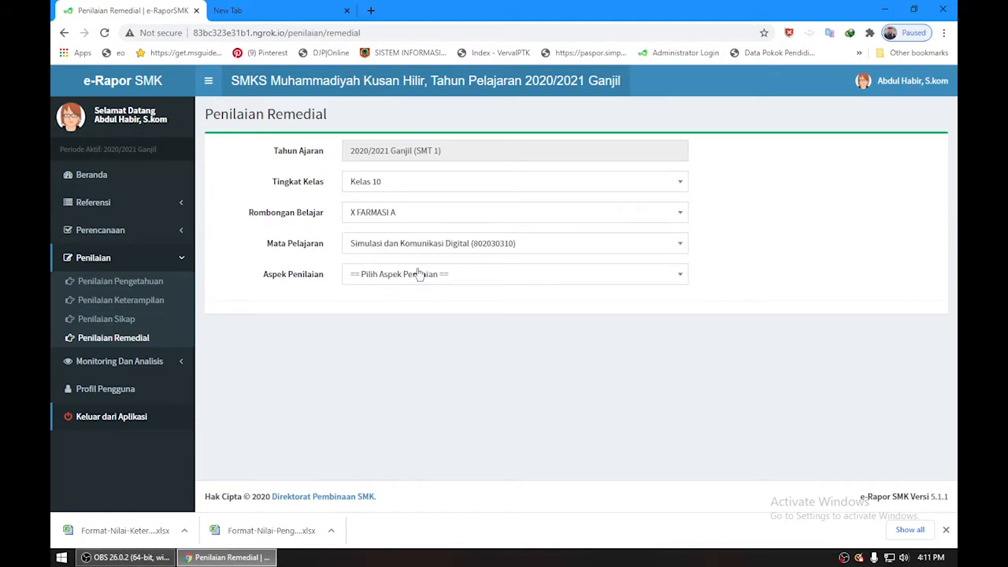
{"action": "left_click", "coordinate": [482, 277]}
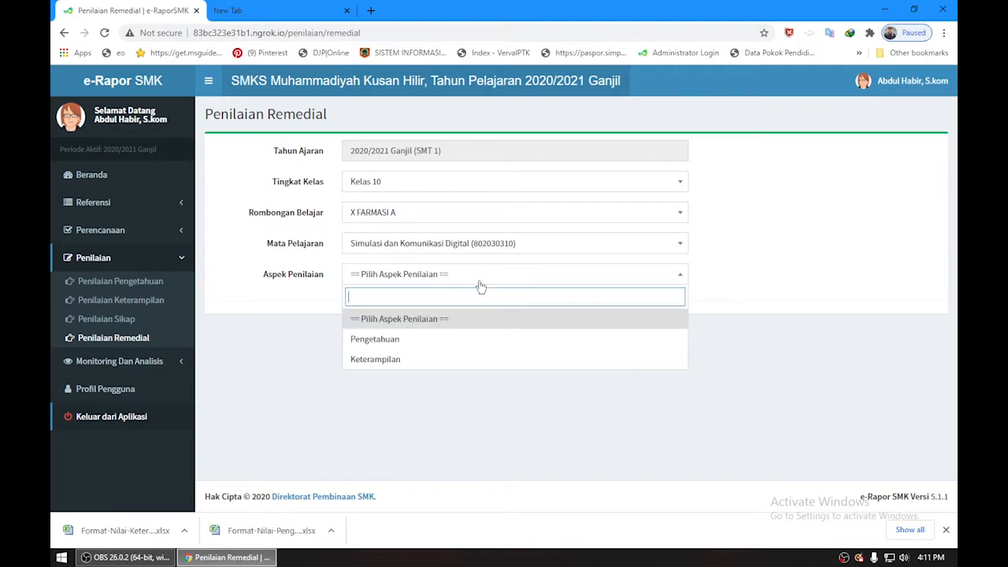
{"action": "left_click", "coordinate": [417, 340]}
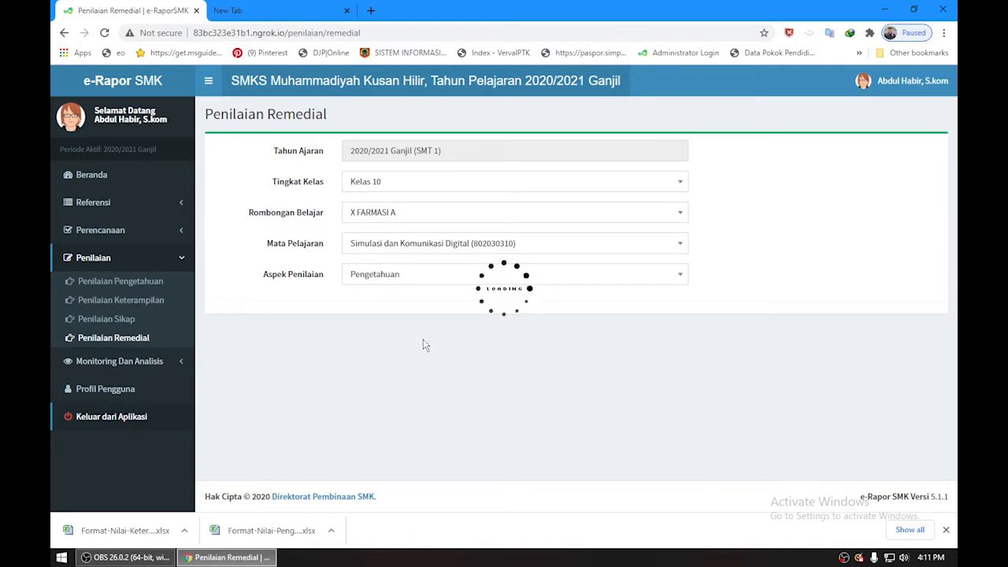
Step: Review the student rows' KD 3.1–3.7 scores, all green, and return to the top
{"action": "scroll", "coordinate": [425, 344], "scroll_direction": "down", "scroll_amount": 2}
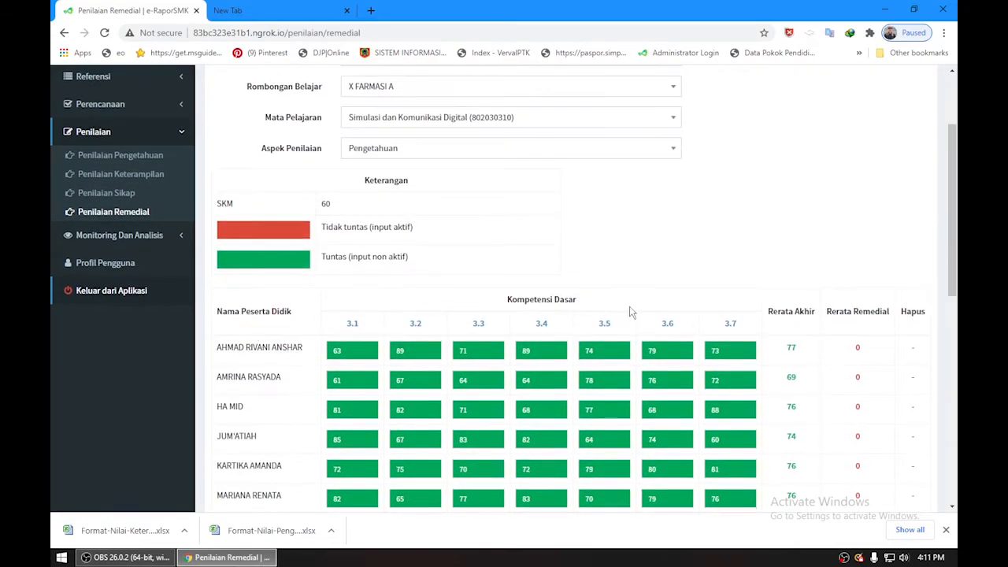
{"action": "scroll", "coordinate": [630, 292], "scroll_direction": "down", "scroll_amount": 5}
{"action": "scroll", "coordinate": [428, 236], "scroll_direction": "up", "scroll_amount": 4}
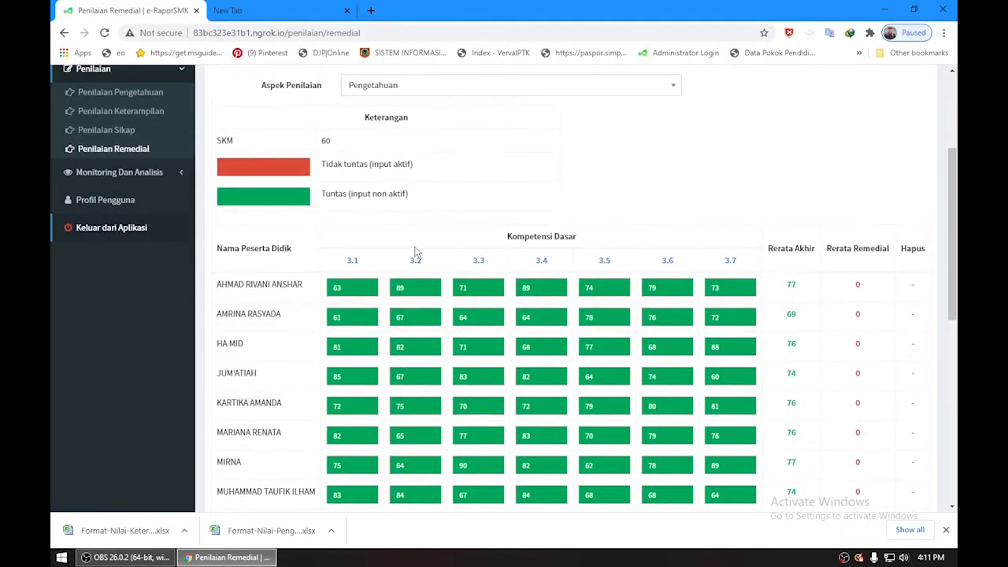
{"action": "scroll", "coordinate": [415, 256], "scroll_direction": "up", "scroll_amount": 3}
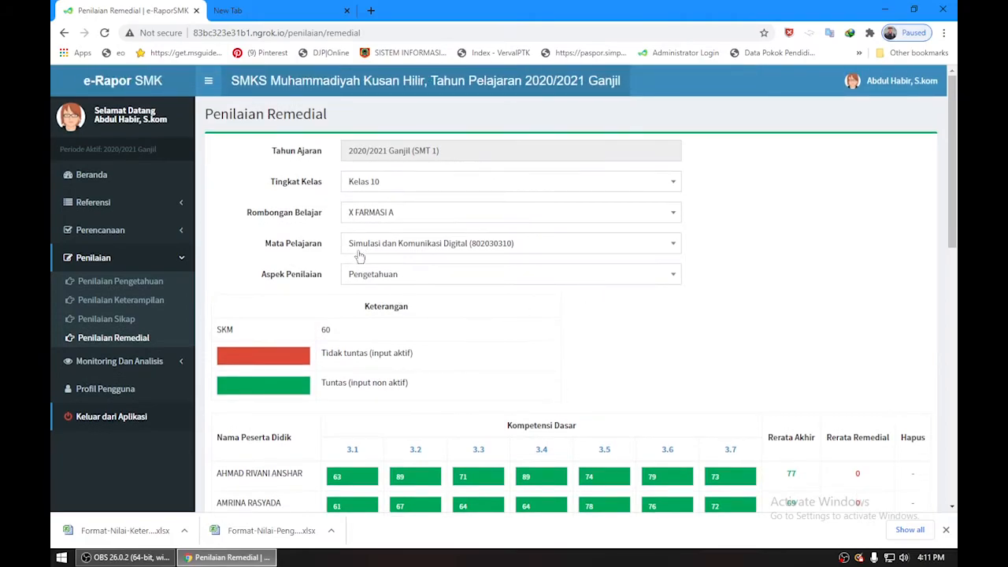
{"action": "scroll", "coordinate": [490, 320], "scroll_direction": "down", "scroll_amount": 10}
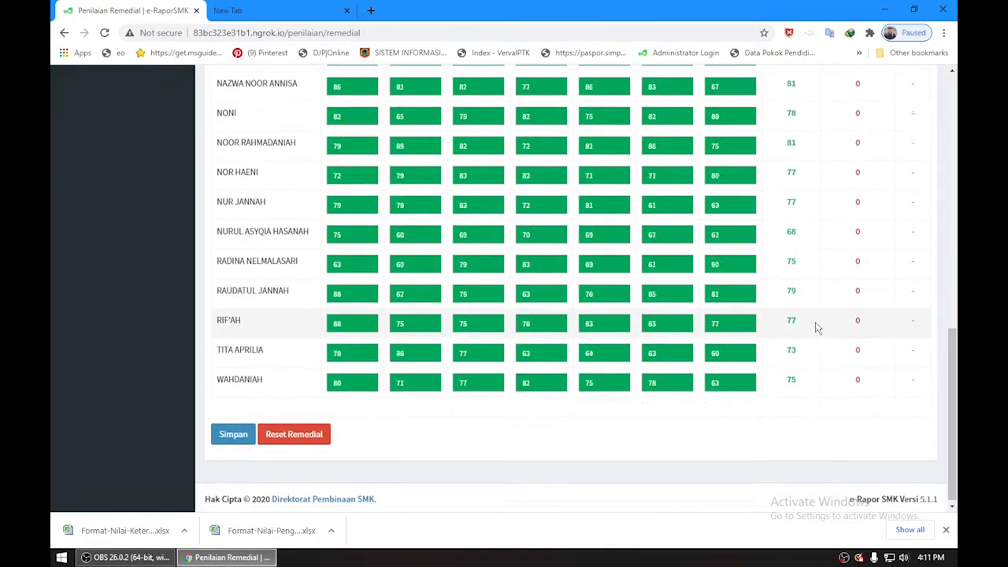
{"action": "scroll", "coordinate": [788, 325], "scroll_direction": "up", "scroll_amount": 8}
{"action": "scroll", "coordinate": [693, 307], "scroll_direction": "down", "scroll_amount": 7}
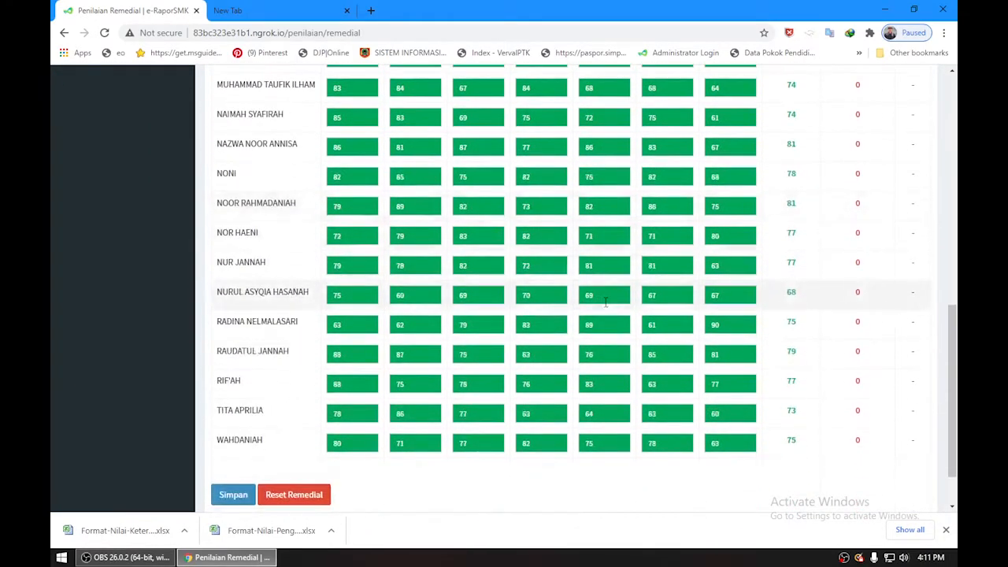
{"action": "scroll", "coordinate": [604, 301], "scroll_direction": "up", "scroll_amount": 7}
{"action": "scroll", "coordinate": [610, 311], "scroll_direction": "down", "scroll_amount": 2}
{"action": "scroll", "coordinate": [617, 324], "scroll_direction": "up", "scroll_amount": 4}
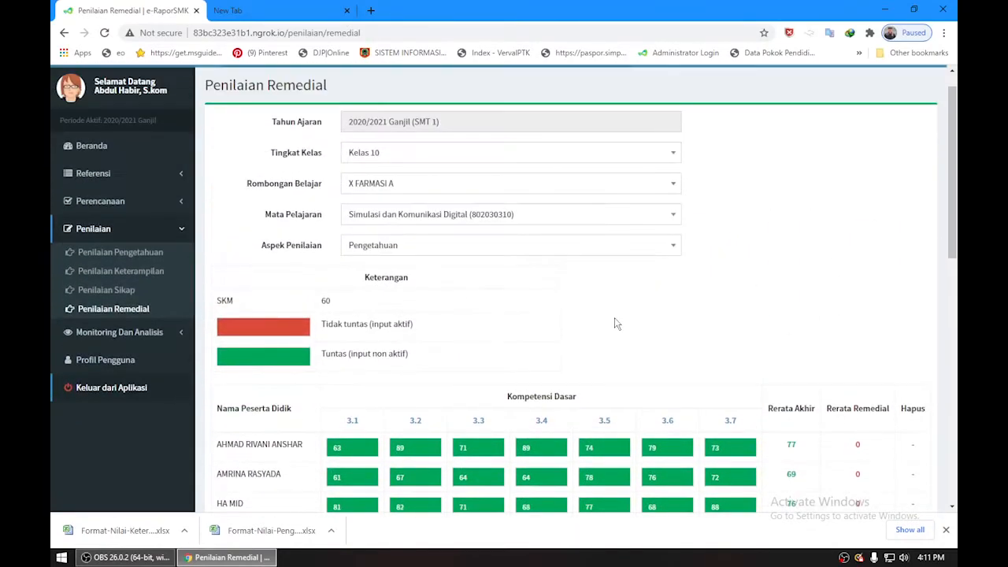
{"action": "scroll", "coordinate": [616, 323], "scroll_direction": "up", "scroll_amount": 1}
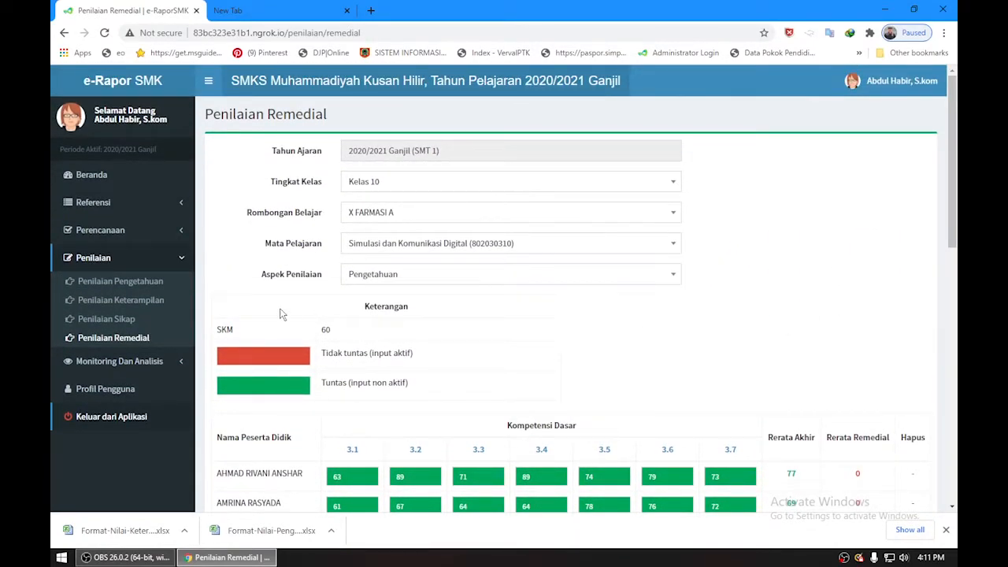
Step: Load Penilaian Pengetahuan for Kelas 10, X FARMASI A, Simulasi dan Komunikasi Digital, UH plan
{"action": "left_click", "coordinate": [134, 283]}
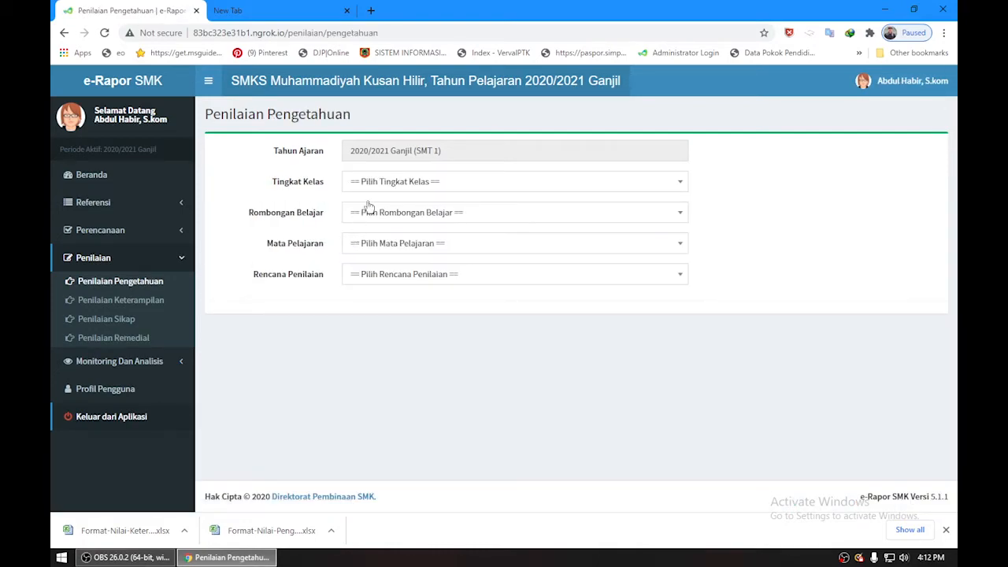
{"action": "left_click", "coordinate": [378, 188]}
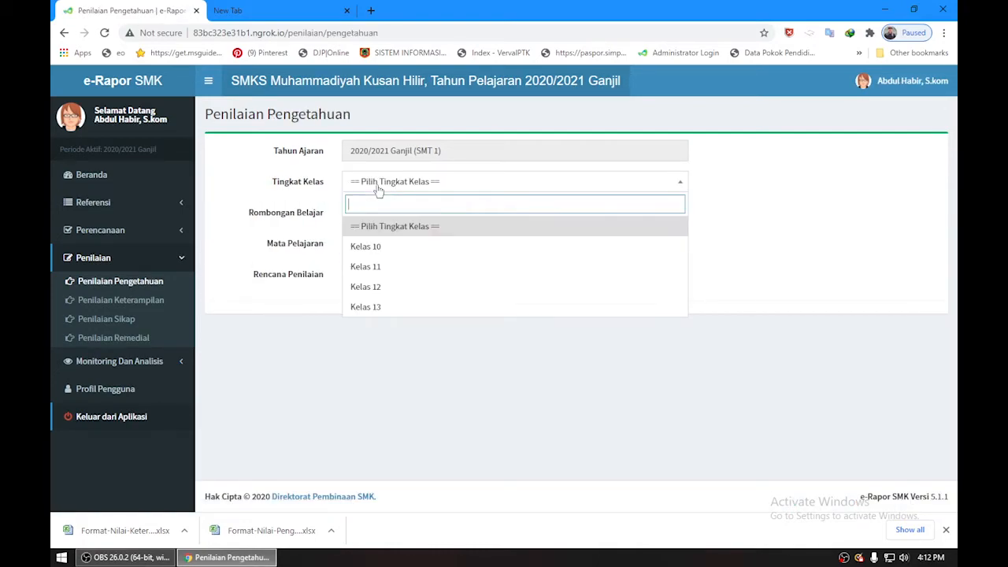
{"action": "left_click", "coordinate": [382, 247]}
{"action": "left_click", "coordinate": [383, 214]}
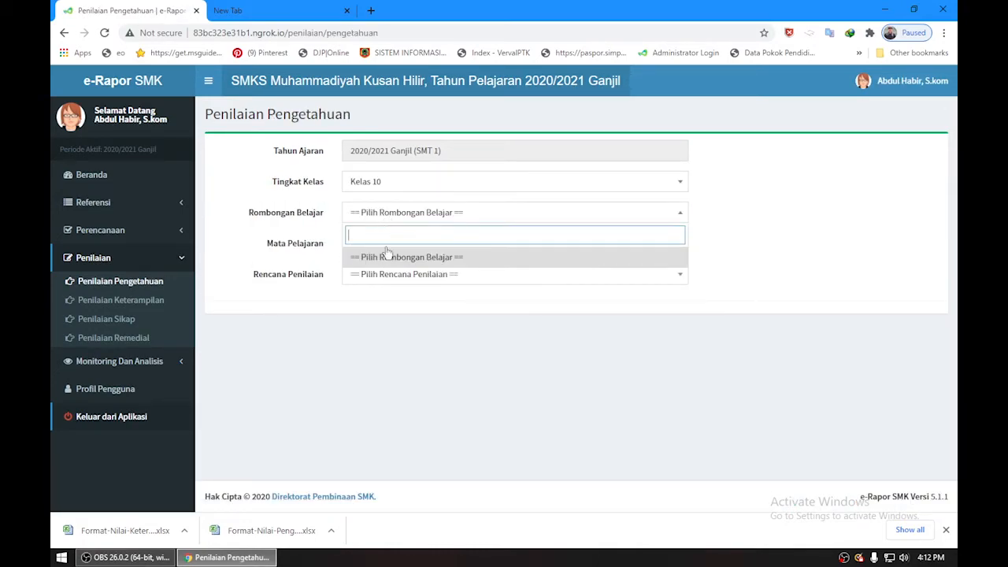
{"action": "left_click", "coordinate": [400, 215]}
{"action": "left_click", "coordinate": [400, 215]}
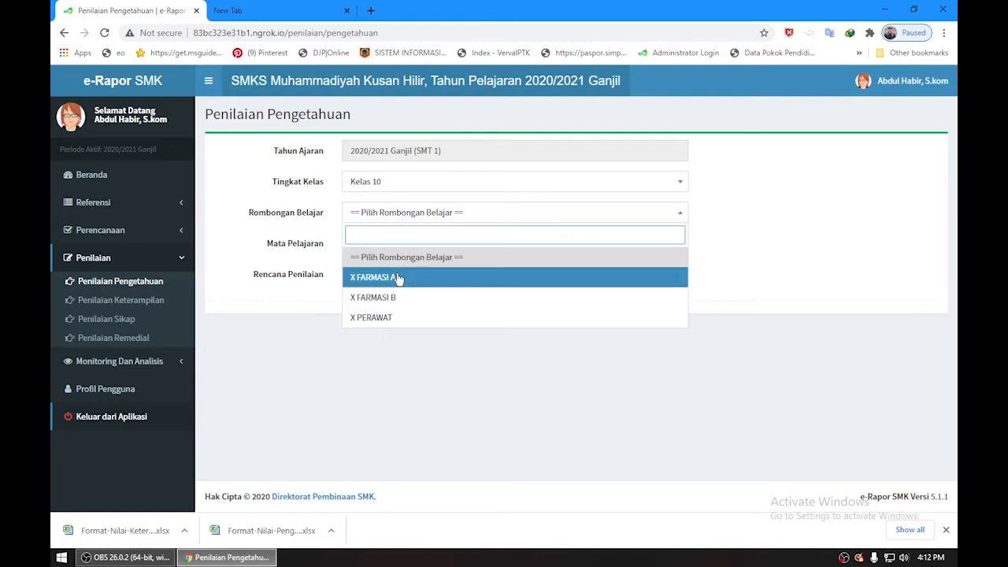
{"action": "left_click", "coordinate": [399, 278]}
{"action": "left_click", "coordinate": [408, 245]}
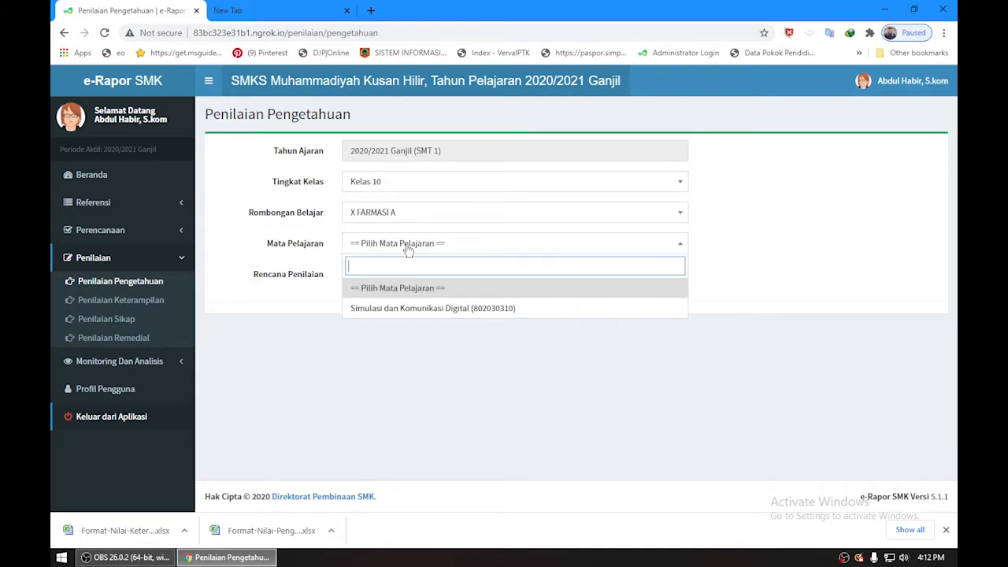
{"action": "left_click", "coordinate": [416, 309]}
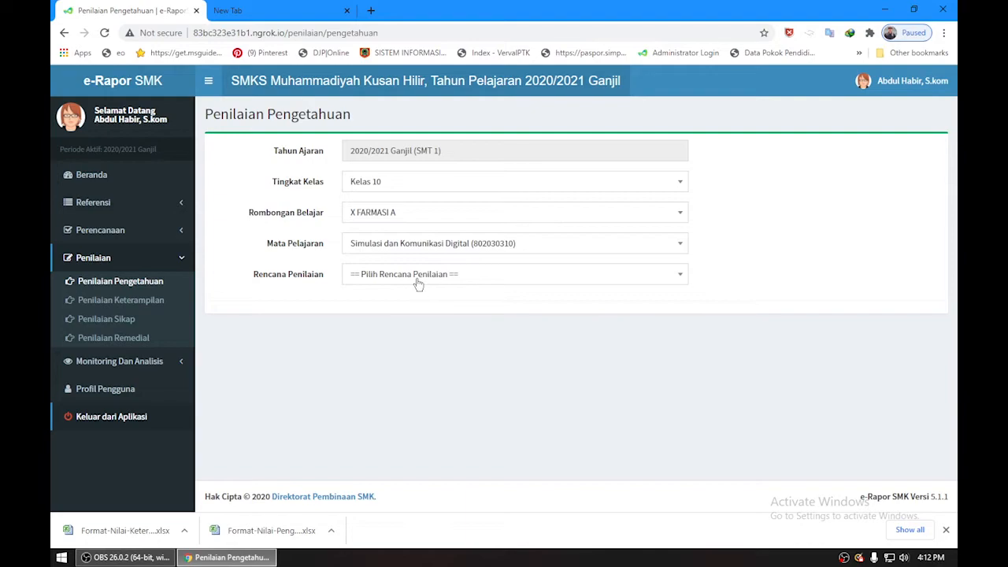
{"action": "left_click", "coordinate": [418, 281]}
{"action": "left_click", "coordinate": [406, 337]}
Step: Overwrite the first student's KD 3.1–3.6 grades with 50
{"action": "scroll", "coordinate": [428, 296], "scroll_direction": "down", "scroll_amount": 3}
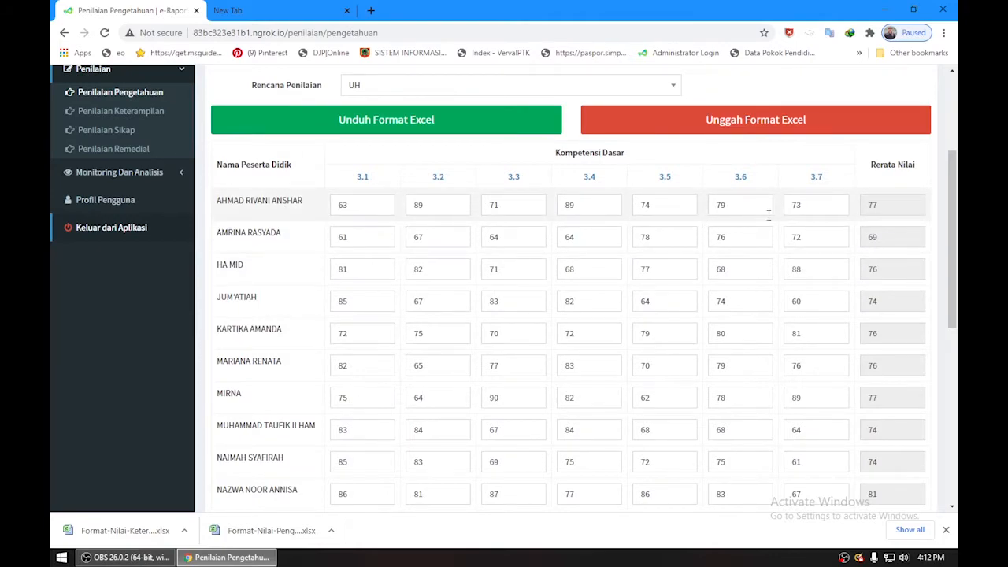
{"action": "left_click", "coordinate": [369, 208]}
{"action": "key", "text": "Tab"}
{"action": "left_click_drag", "start_coordinate": [504, 205], "coordinate": [486, 204]}
{"action": "left_click_drag", "start_coordinate": [523, 206], "coordinate": [487, 204]}
{"action": "left_click_drag", "start_coordinate": [597, 202], "coordinate": [533, 204]}
{"action": "type", "text": "50"}
{"action": "left_click_drag", "start_coordinate": [678, 204], "coordinate": [623, 210]}
{"action": "left_click_drag", "start_coordinate": [742, 201], "coordinate": [697, 201]}
{"action": "type", "text": "50"}
{"action": "left_click_drag", "start_coordinate": [806, 203], "coordinate": [769, 204]}
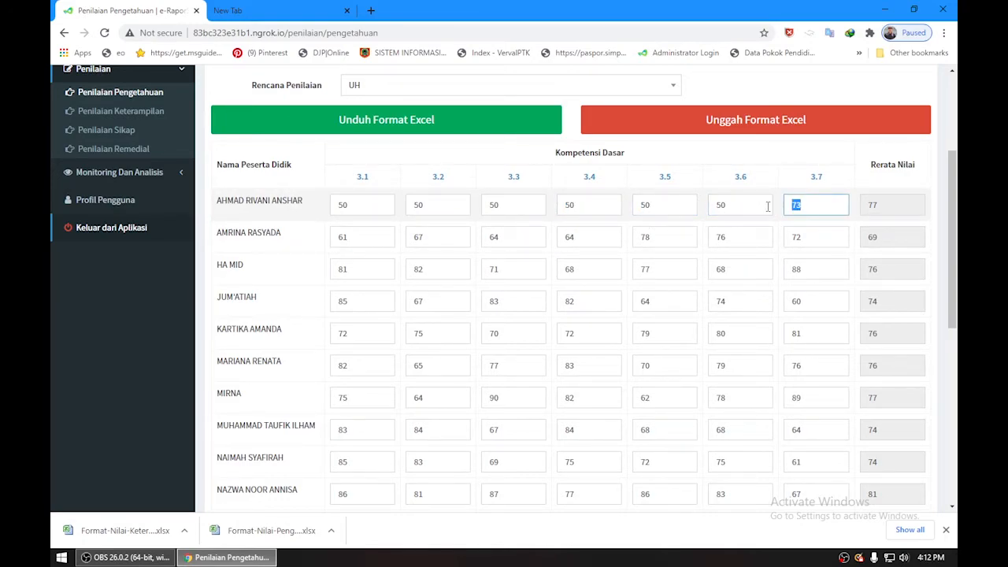
Step: Save the changed knowledge grades and dismiss the success message
{"action": "scroll", "coordinate": [449, 439], "scroll_direction": "down", "scroll_amount": 15}
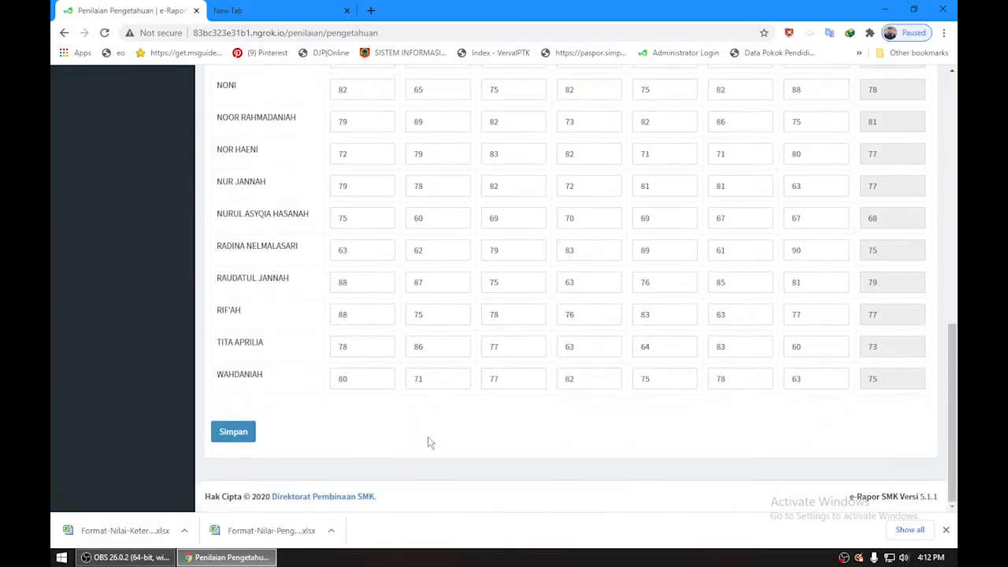
{"action": "left_click", "coordinate": [253, 430]}
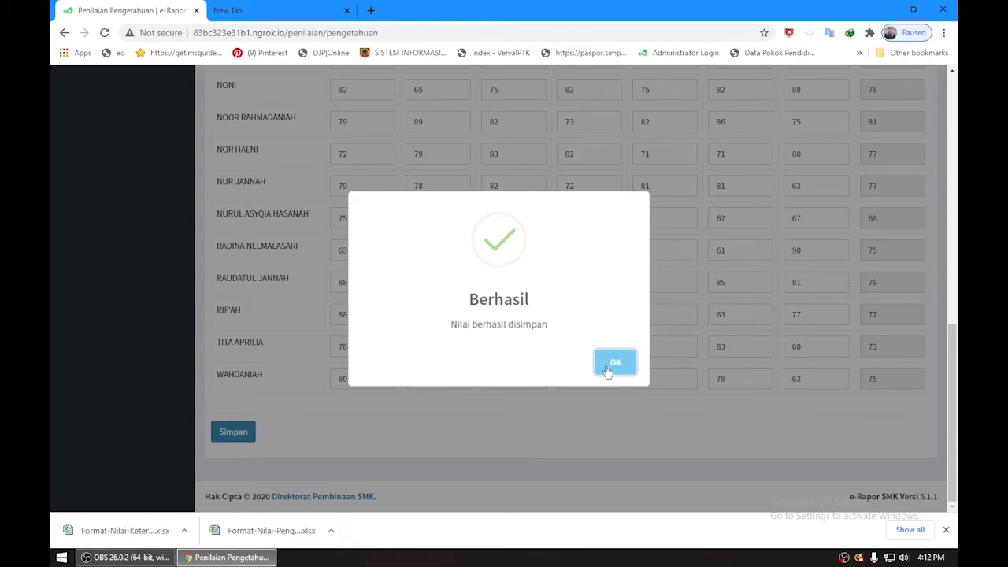
{"action": "left_click", "coordinate": [608, 366]}
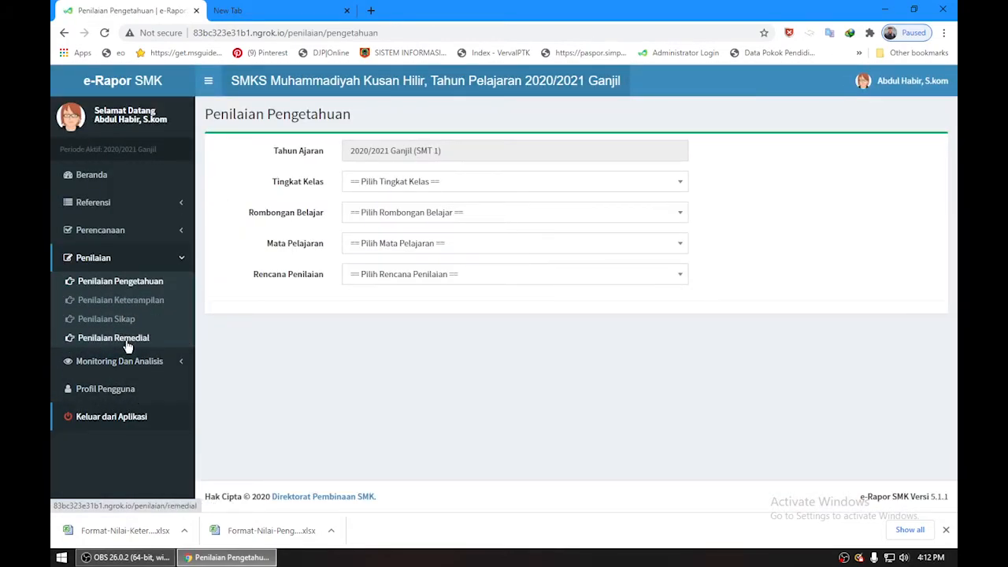
Step: Load Penilaian Remedial for Kelas 10, X FARMASI A, Simulasi dan Komunikasi Digital, Pengetahuan, showing the first student's red 50s
{"action": "left_click", "coordinate": [123, 342]}
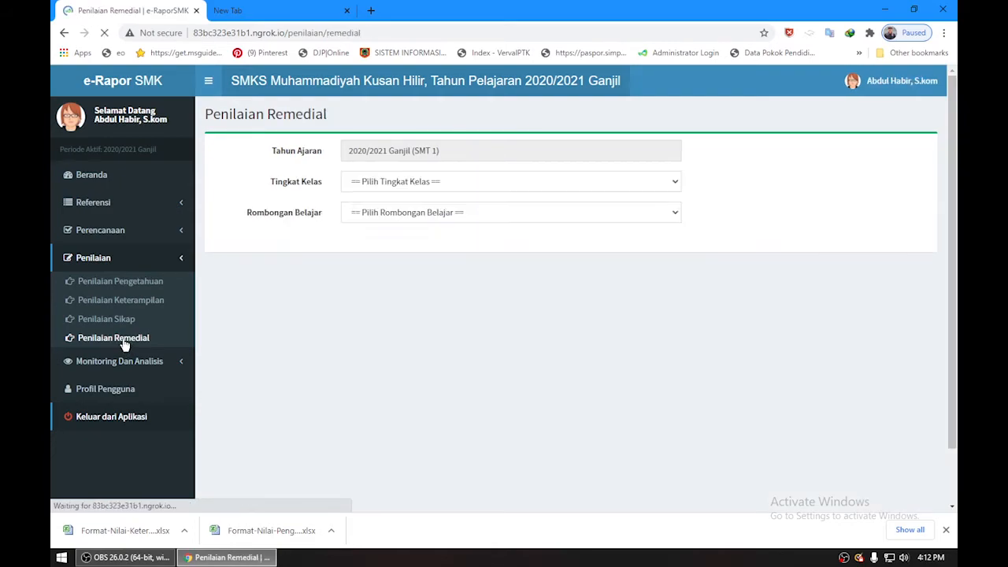
{"action": "left_click", "coordinate": [407, 185]}
{"action": "left_click", "coordinate": [389, 246]}
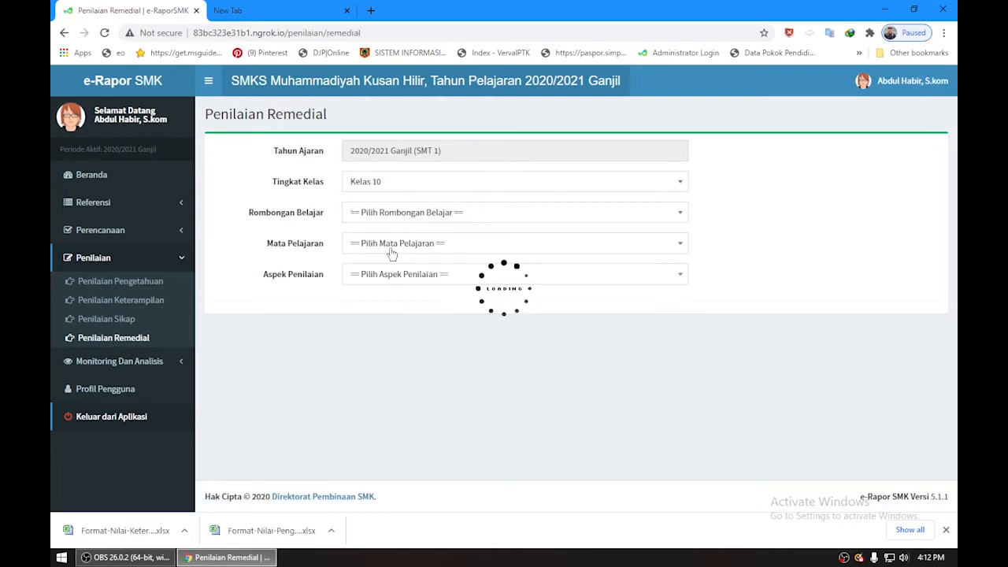
{"action": "left_click", "coordinate": [399, 213]}
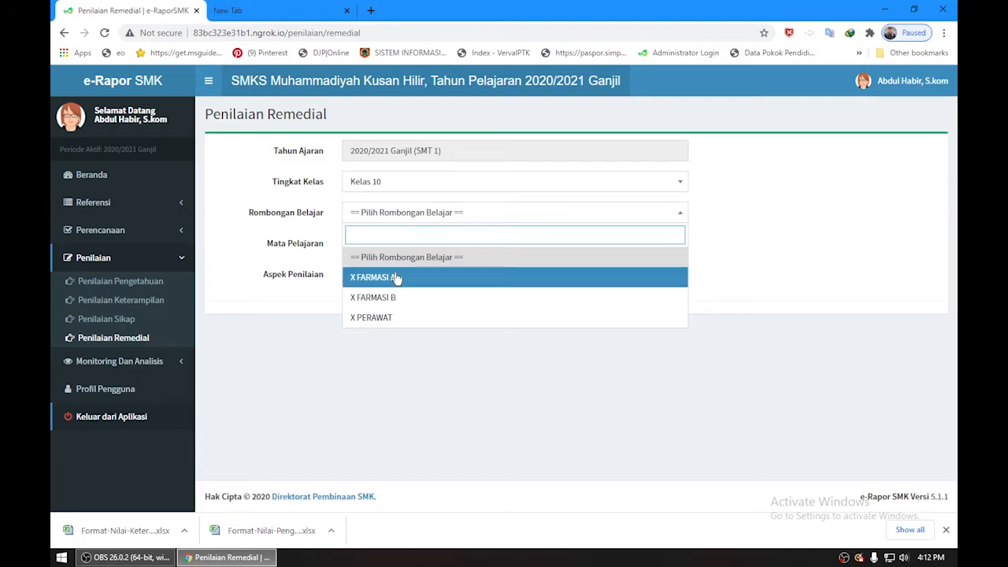
{"action": "left_click", "coordinate": [396, 277]}
{"action": "left_click", "coordinate": [404, 244]}
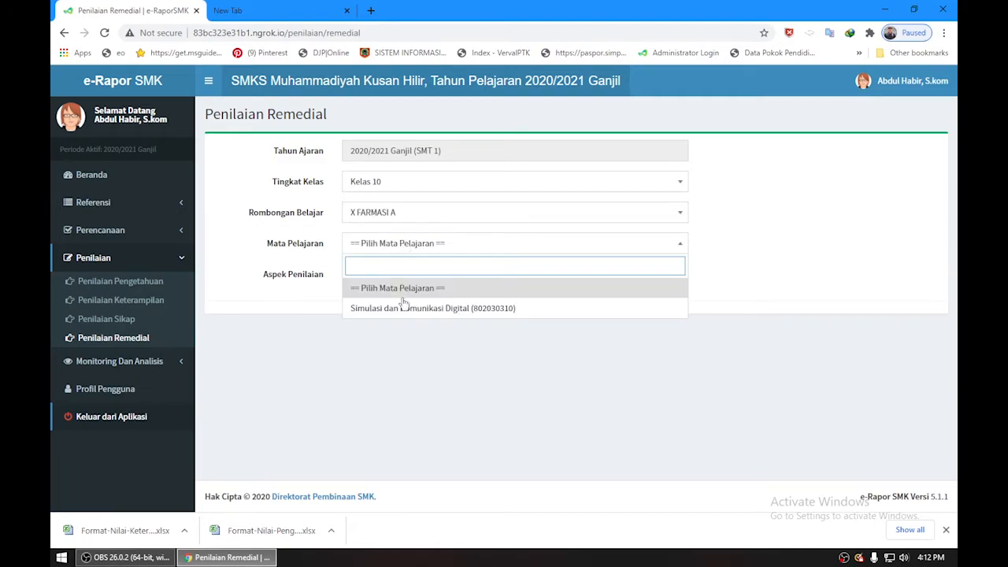
{"action": "left_click", "coordinate": [403, 308]}
{"action": "left_click", "coordinate": [403, 278]}
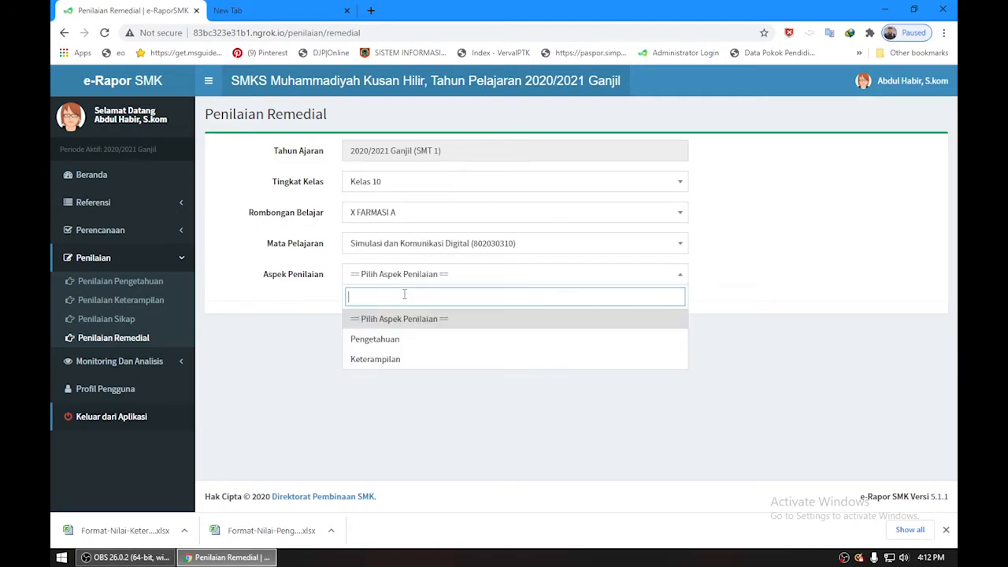
{"action": "left_click", "coordinate": [403, 349]}
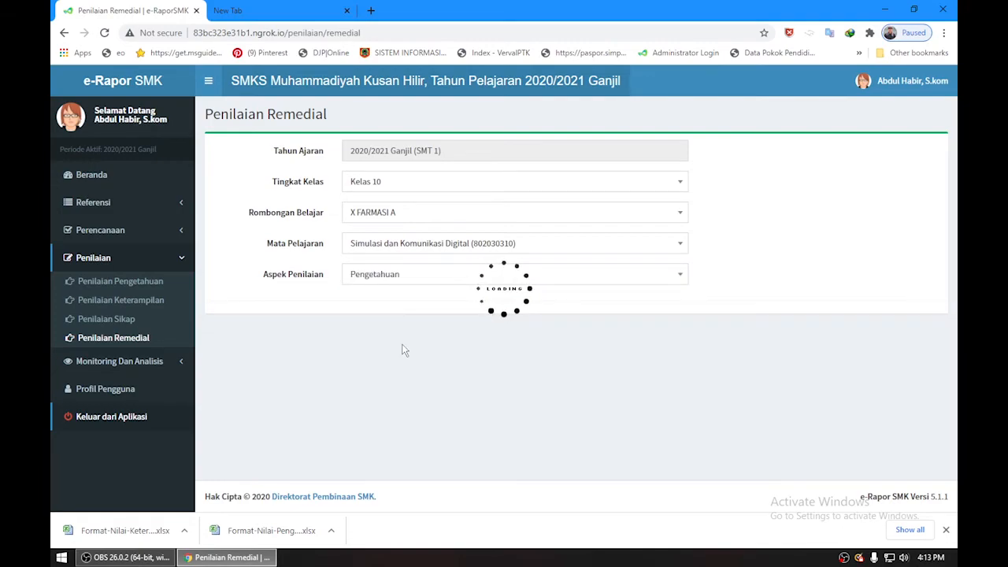
{"action": "scroll", "coordinate": [428, 344], "scroll_direction": "down", "scroll_amount": 3}
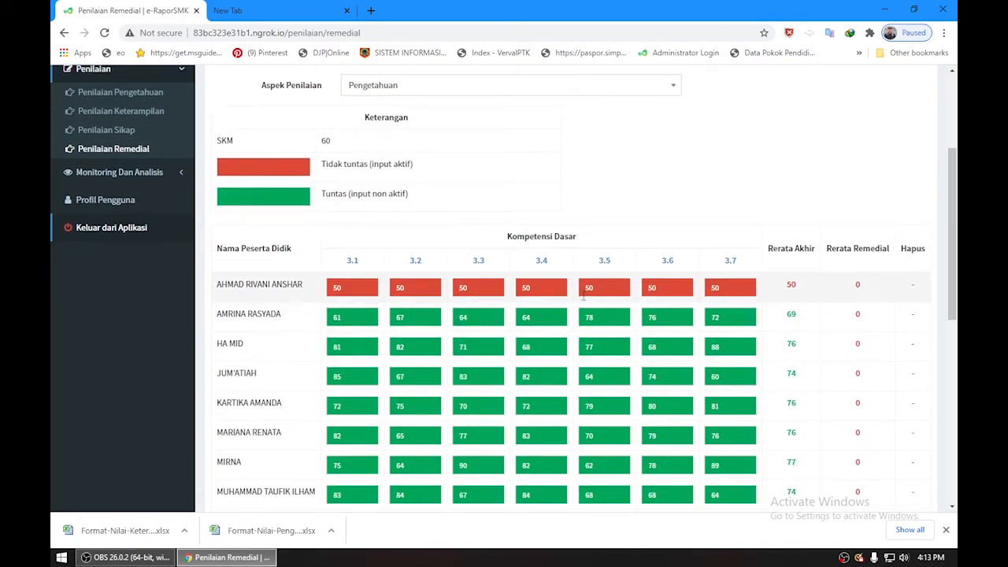
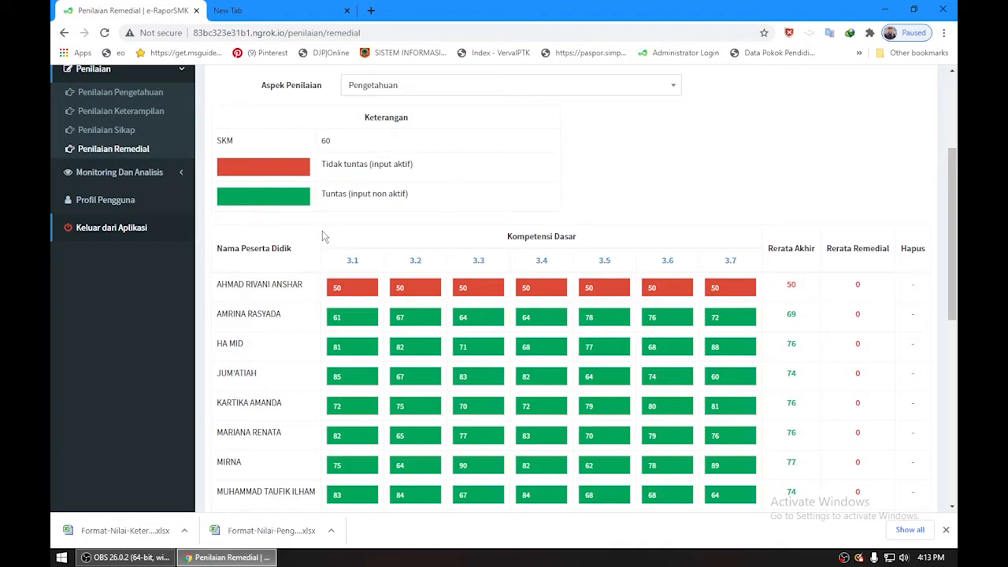
Step: Give the failing student a remedial score of 60 for KD 3.1 and 3.2
{"action": "scroll", "coordinate": [236, 247], "scroll_direction": "up", "scroll_amount": 2}
{"action": "scroll", "coordinate": [225, 203], "scroll_direction": "down", "scroll_amount": 1}
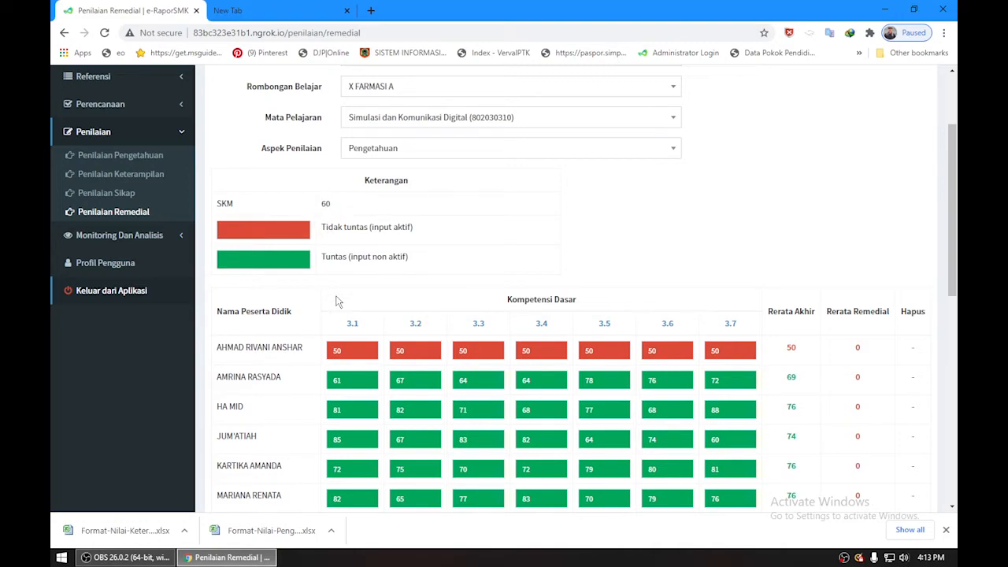
{"action": "scroll", "coordinate": [717, 281], "scroll_direction": "down", "scroll_amount": 1}
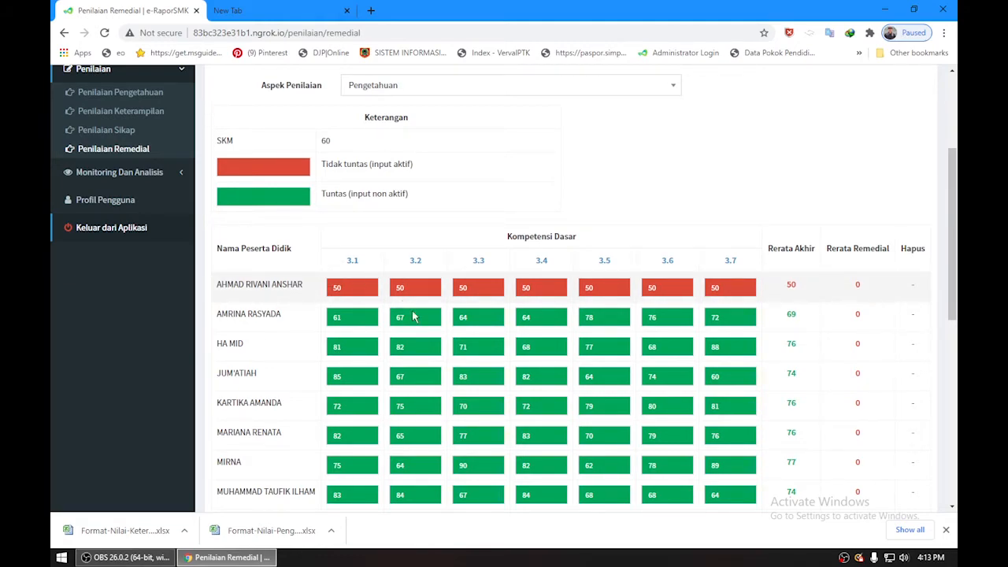
{"action": "left_click", "coordinate": [369, 288]}
{"action": "type", "text": "60"}
{"action": "key", "text": "Tab"}
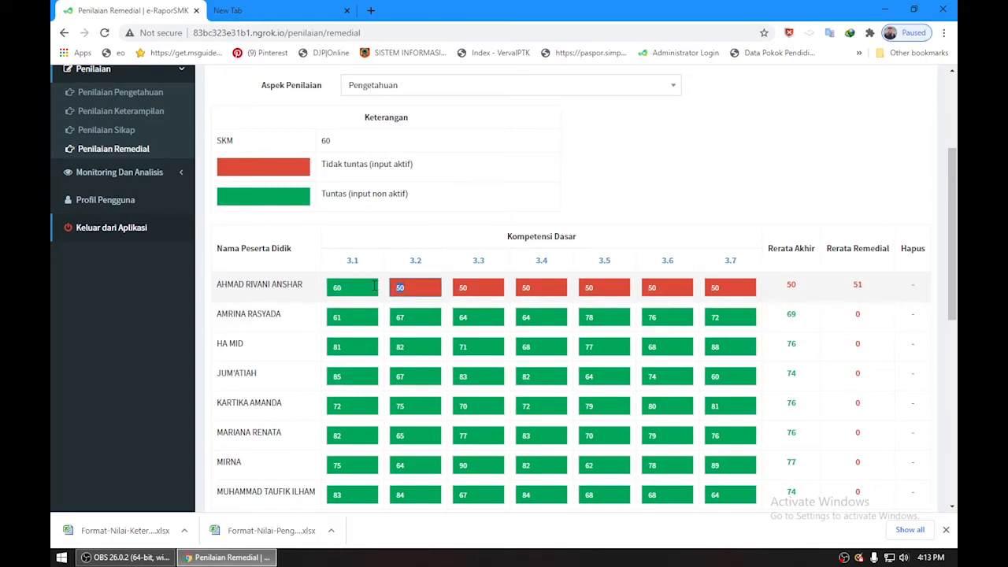
{"action": "type", "text": "60"}
Step: Enter 60 in the remaining competencies through KD 3.7, making the remedial average 60
{"action": "key", "text": "Tab"}
{"action": "type", "text": "60"}
{"action": "key", "text": "Tab"}
{"action": "type", "text": "60"}
{"action": "key", "text": "Tab"}
{"action": "type", "text": "60"}
{"action": "key", "text": "Tab"}
{"action": "type", "text": "60"}
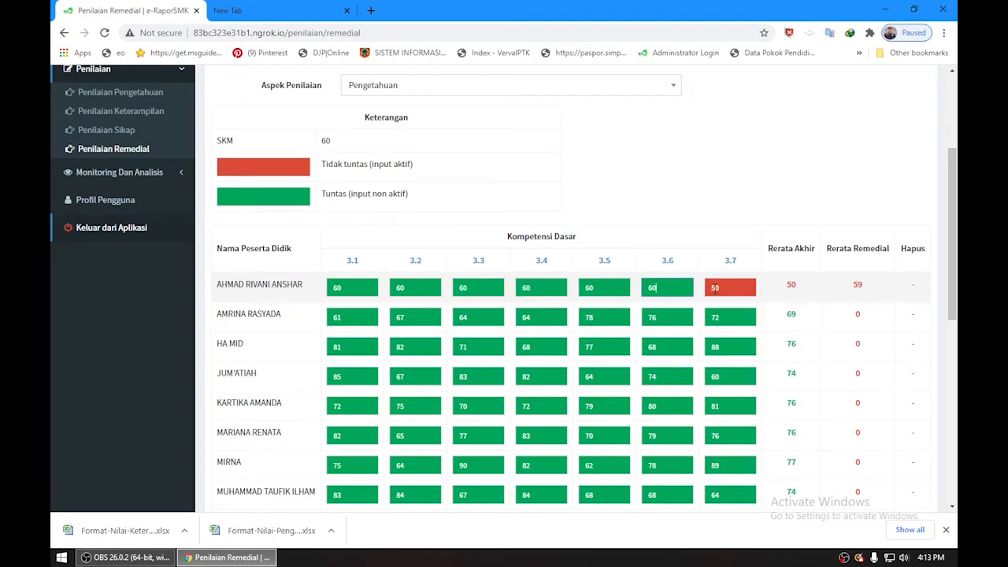
{"action": "key", "text": "Tab"}
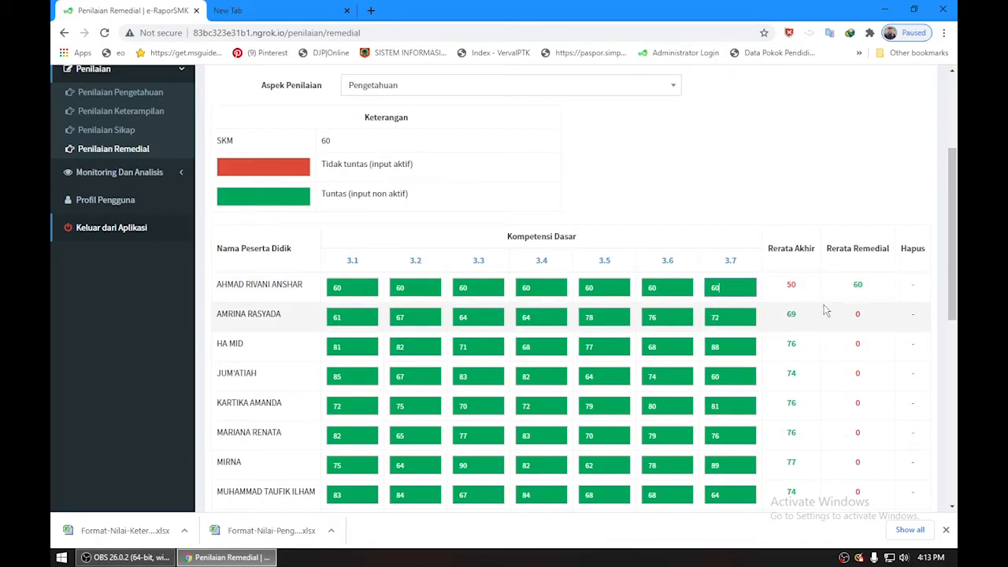
{"action": "scroll", "coordinate": [823, 309], "scroll_direction": "down", "scroll_amount": 5}
{"action": "scroll", "coordinate": [826, 260], "scroll_direction": "up", "scroll_amount": 4}
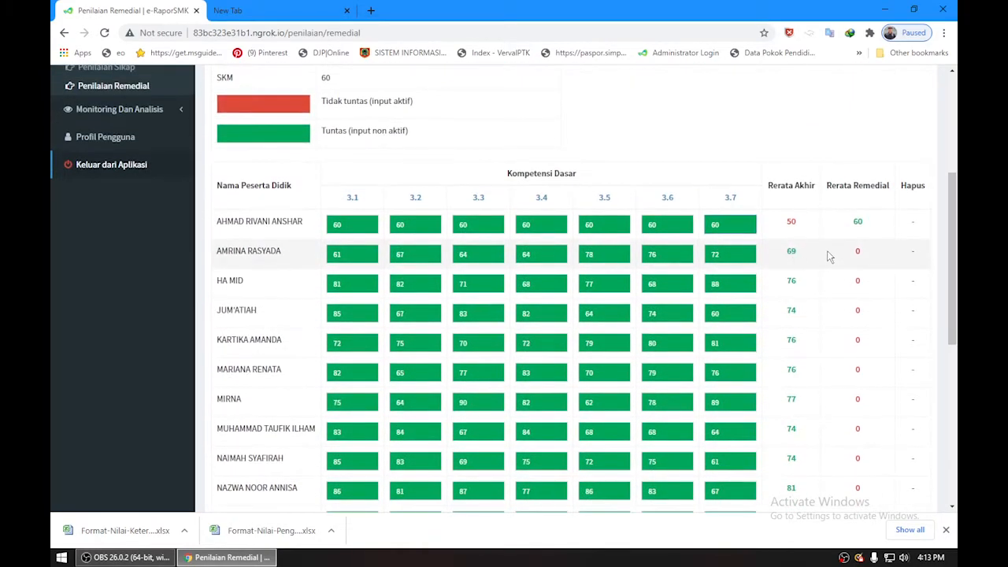
{"action": "scroll", "coordinate": [797, 232], "scroll_direction": "down", "scroll_amount": 1}
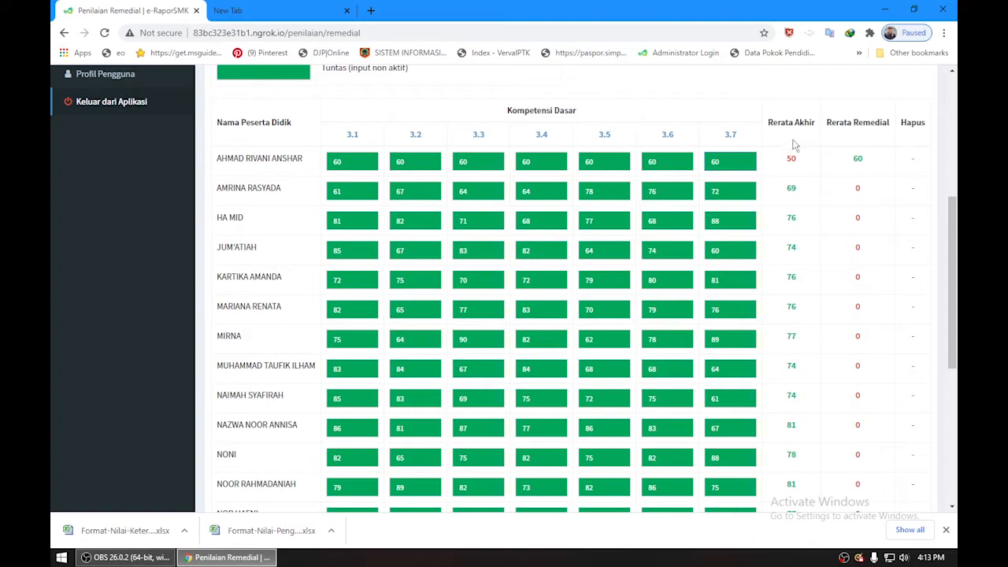
{"action": "scroll", "coordinate": [794, 142], "scroll_direction": "down", "scroll_amount": 1}
{"action": "scroll", "coordinate": [793, 149], "scroll_direction": "down", "scroll_amount": 3}
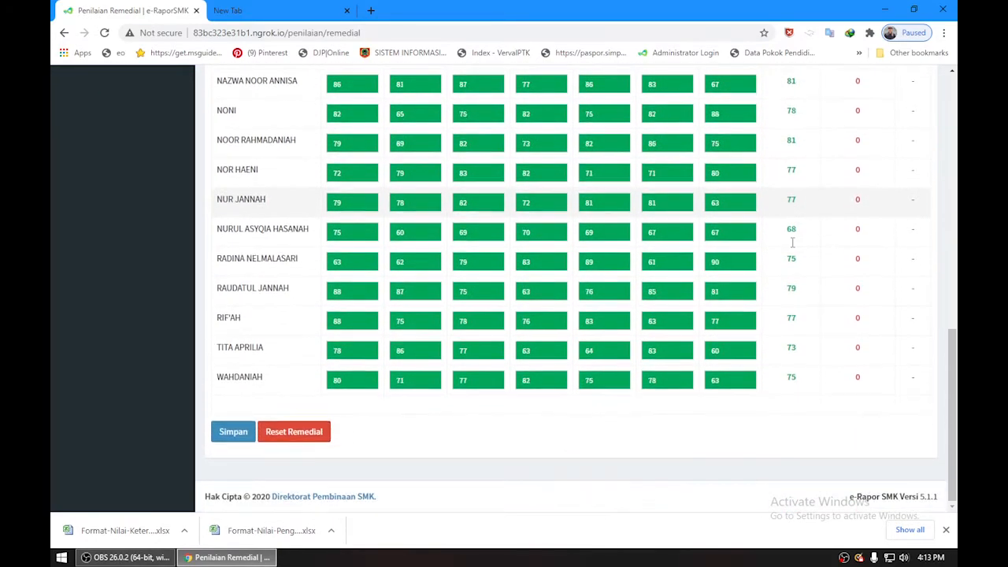
Step: Save the remedial scores, then reselect Kelas 10, X FARMASI A, Simulasi dan Komunikasi Digital
{"action": "left_click", "coordinate": [236, 433]}
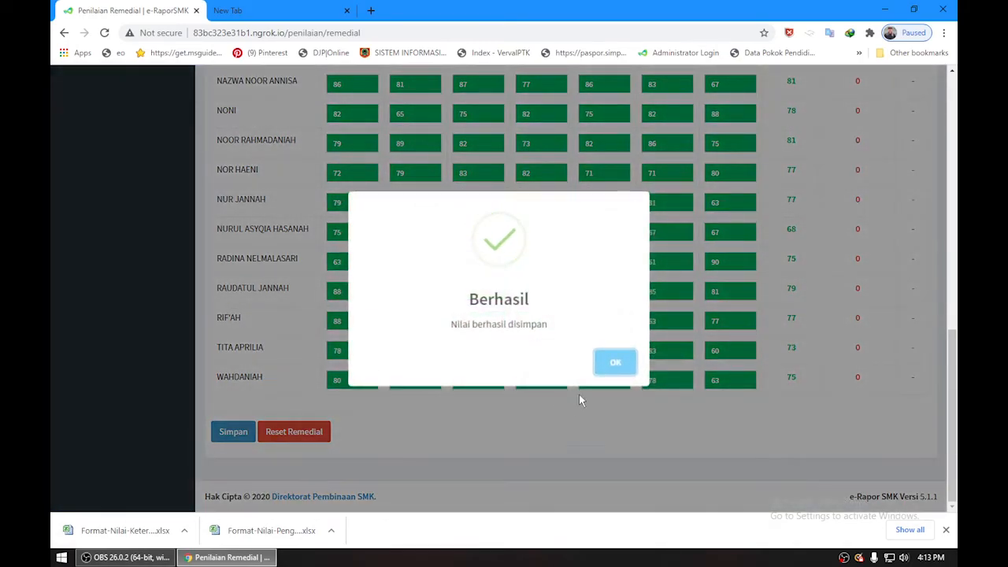
{"action": "left_click", "coordinate": [606, 363]}
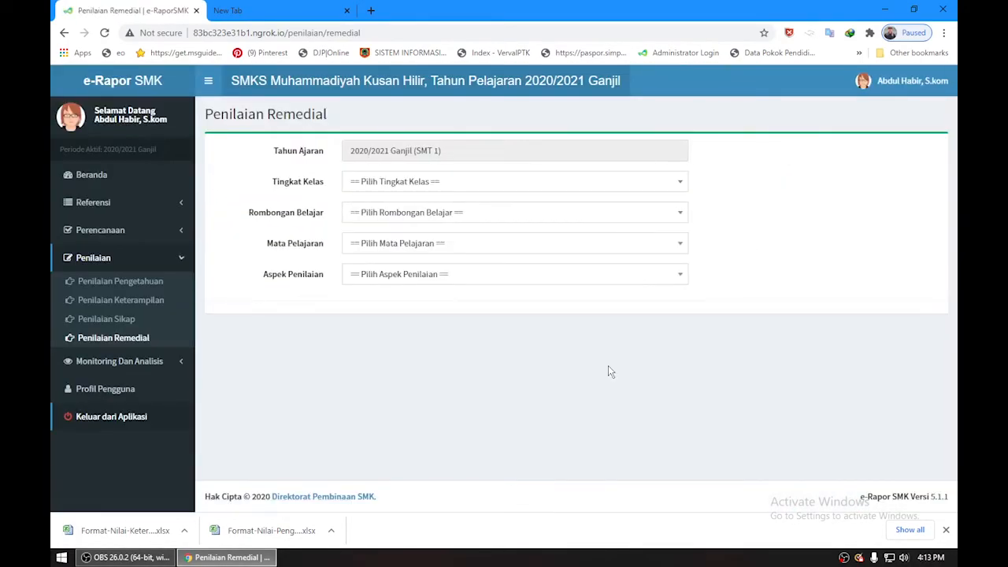
{"action": "left_click", "coordinate": [500, 178]}
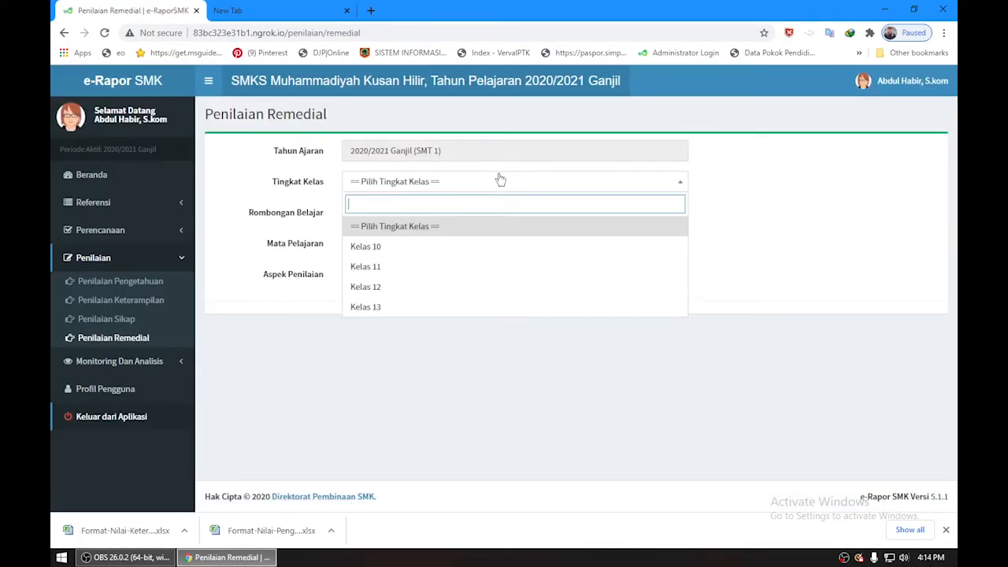
{"action": "left_click", "coordinate": [424, 245]}
{"action": "left_click", "coordinate": [427, 221]}
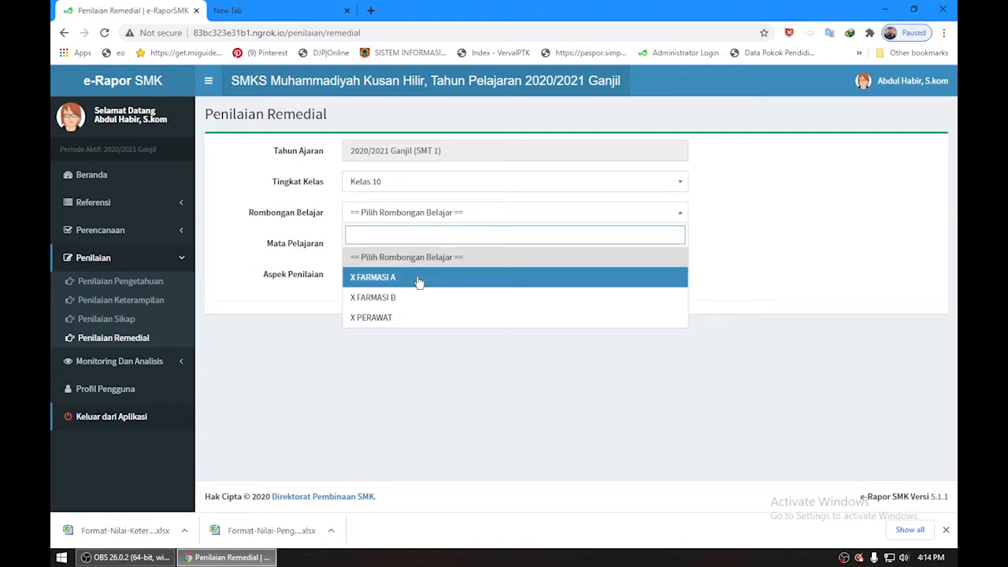
{"action": "left_click", "coordinate": [417, 281]}
{"action": "left_click", "coordinate": [424, 247]}
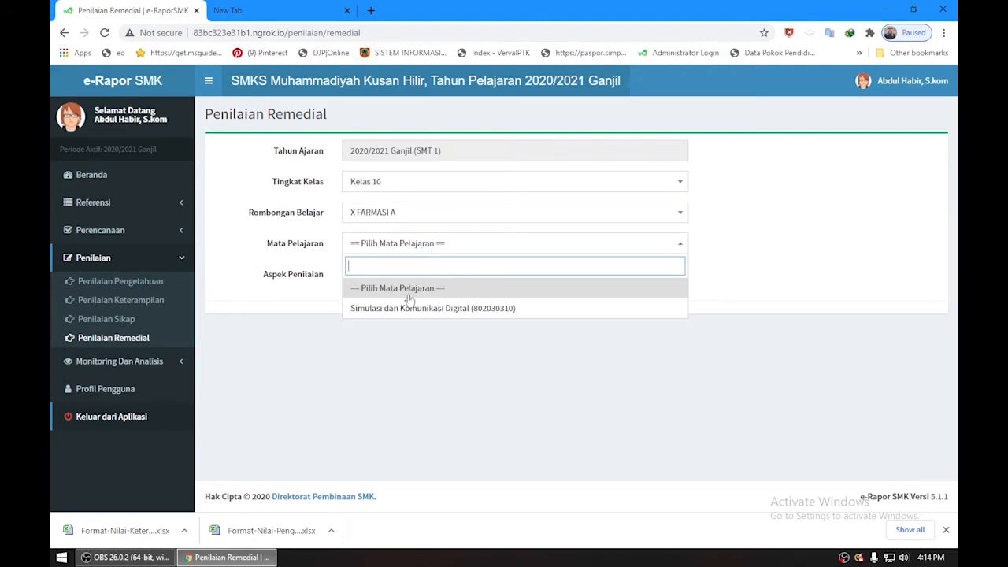
{"action": "left_click", "coordinate": [407, 307]}
Step: Choose Pengetahuan to show the stored remedial average of 60, then collapse the Penilaian menu
{"action": "left_click", "coordinate": [407, 277]}
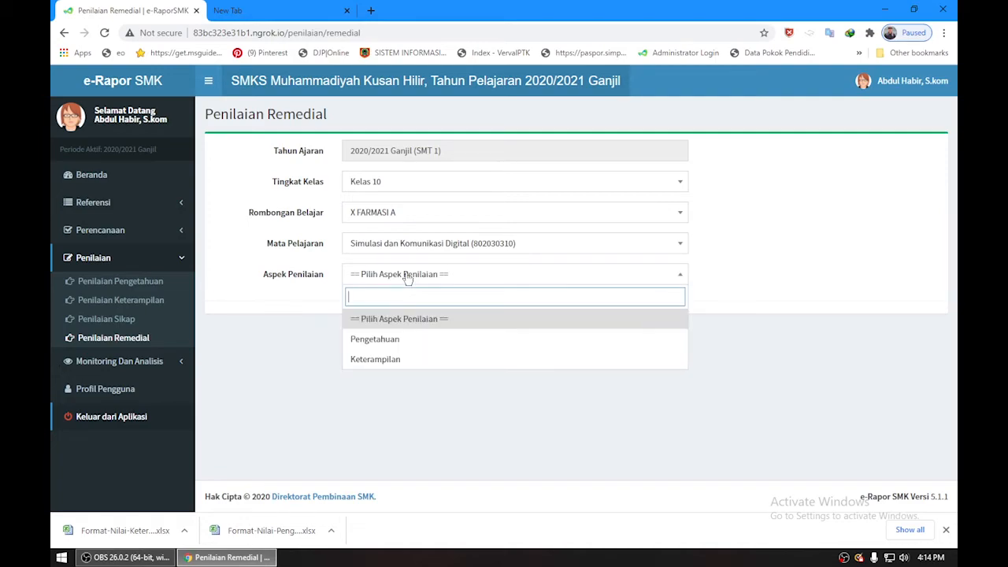
{"action": "left_click", "coordinate": [396, 340]}
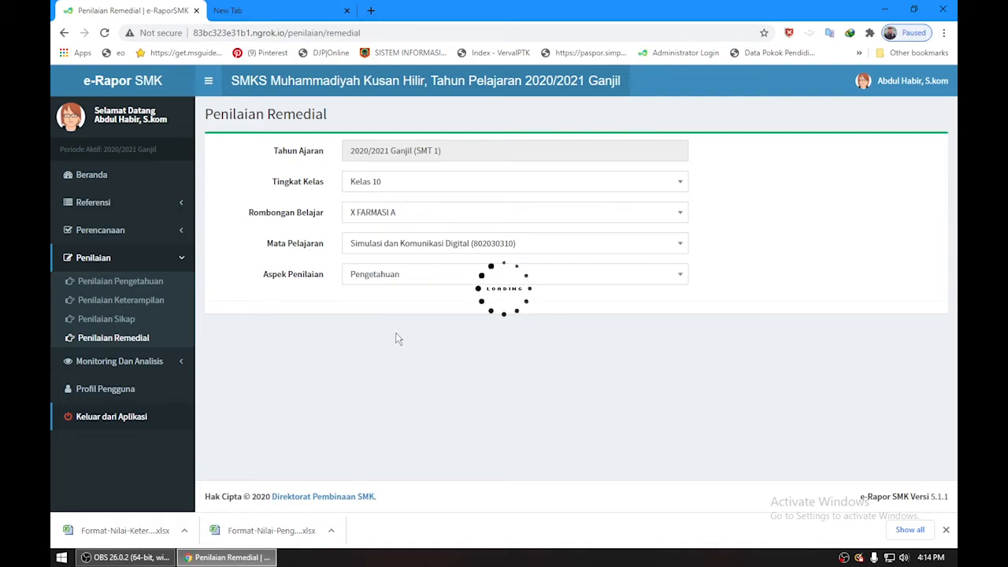
{"action": "scroll", "coordinate": [553, 352], "scroll_direction": "down", "scroll_amount": 2}
{"action": "scroll", "coordinate": [553, 352], "scroll_direction": "down", "scroll_amount": 1}
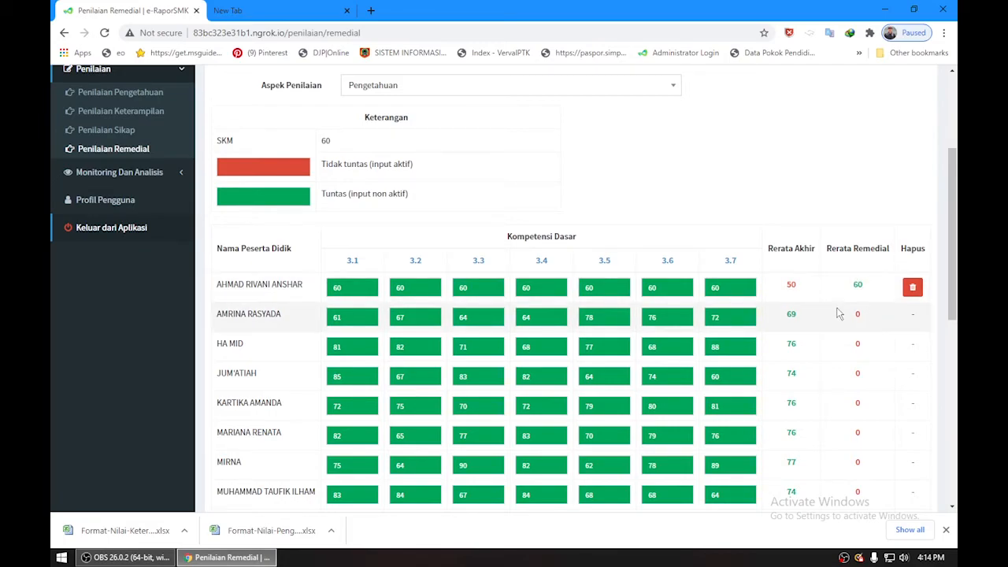
{"action": "scroll", "coordinate": [840, 310], "scroll_direction": "down", "scroll_amount": 6}
{"action": "scroll", "coordinate": [788, 331], "scroll_direction": "up", "scroll_amount": 3}
{"action": "scroll", "coordinate": [776, 342], "scroll_direction": "up", "scroll_amount": 5}
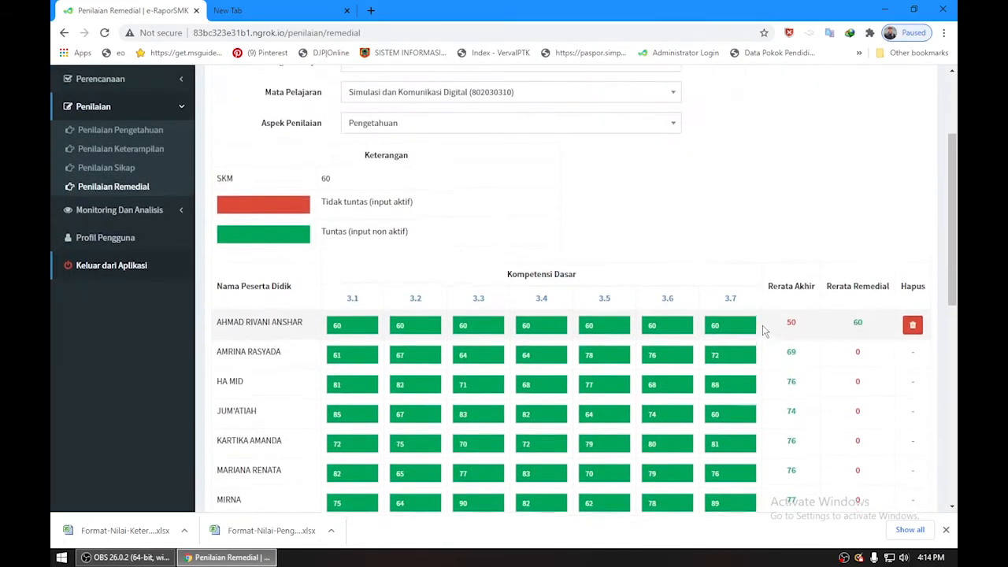
{"action": "left_click", "coordinate": [184, 230]}
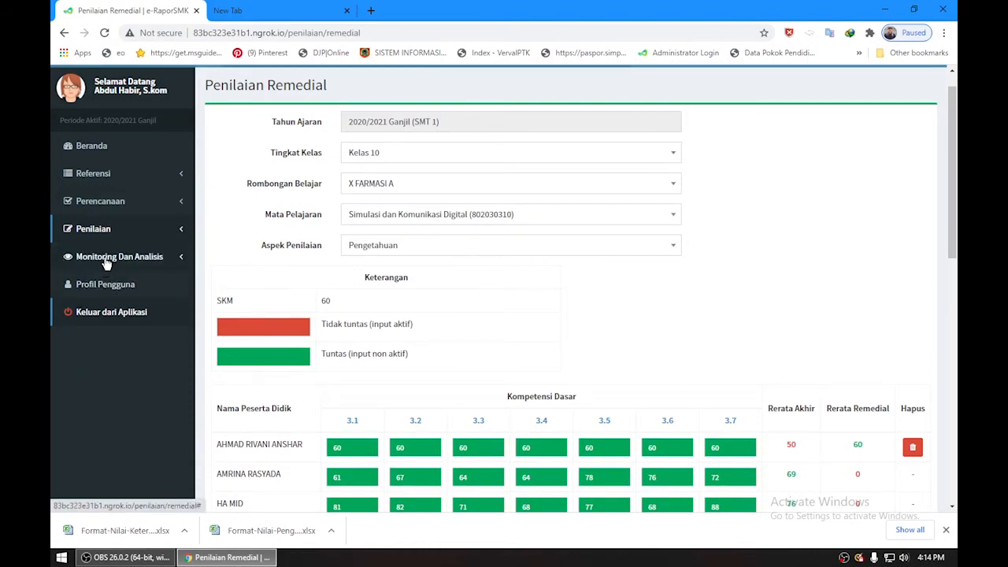
Step: Show Rekap Nilai for Kelas 10, X FARMASI A, Simulasi dan Komunikasi Digital, with knowledge scores and predicate D
{"action": "left_click", "coordinate": [107, 262]}
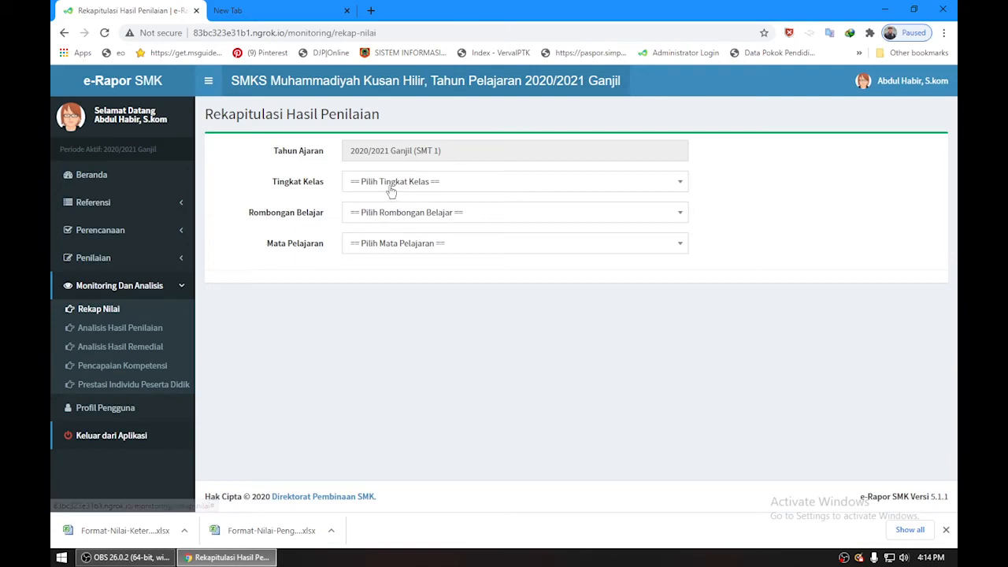
{"action": "left_click", "coordinate": [389, 183]}
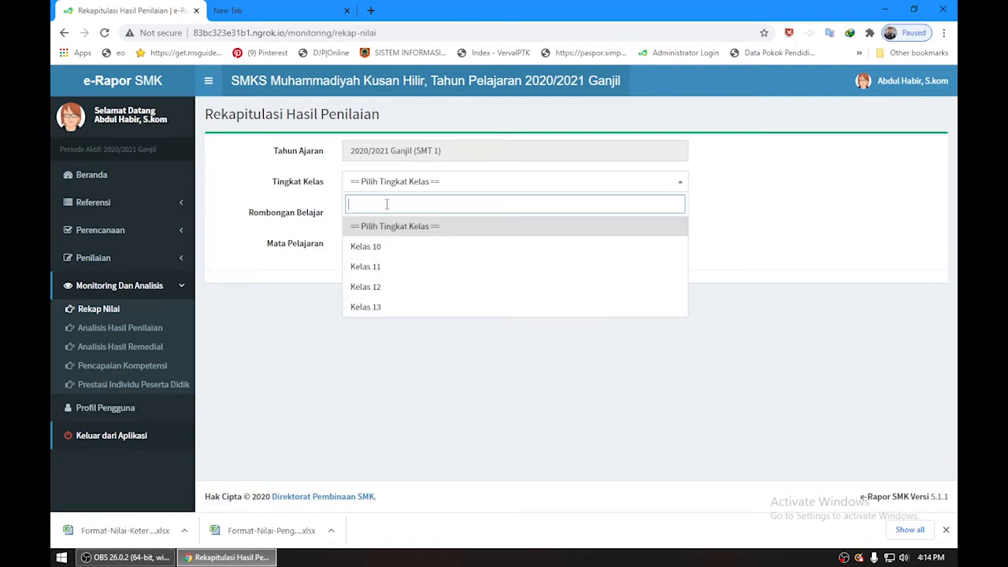
{"action": "left_click", "coordinate": [382, 246]}
{"action": "left_click", "coordinate": [398, 216]}
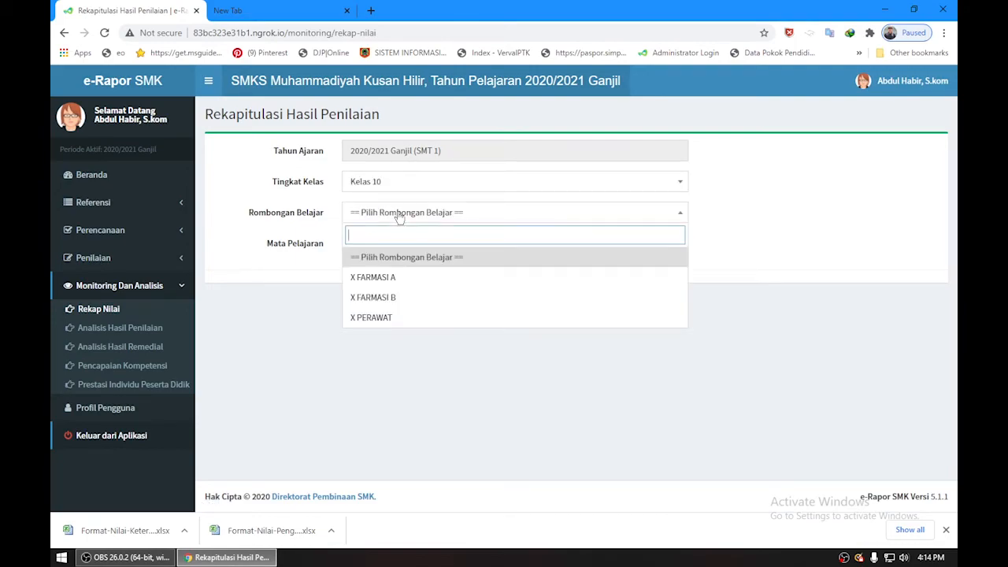
{"action": "left_click", "coordinate": [384, 277]}
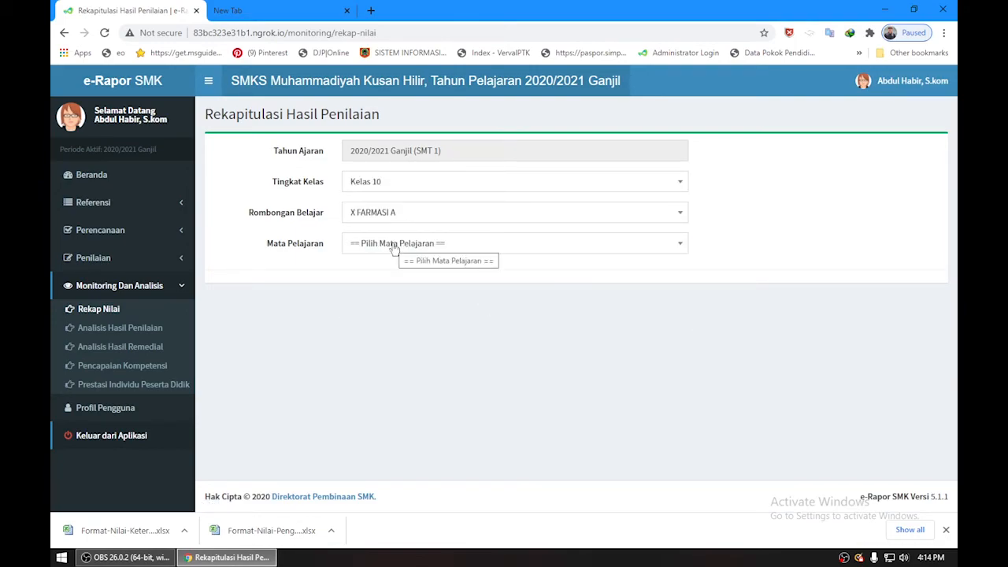
{"action": "left_click", "coordinate": [393, 247]}
{"action": "left_click", "coordinate": [396, 308]}
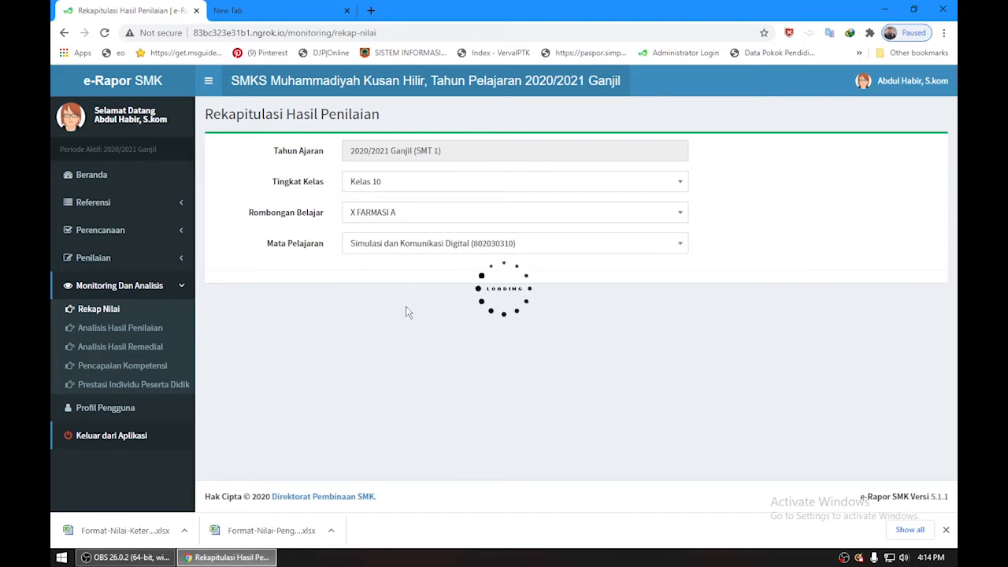
{"action": "scroll", "coordinate": [671, 310], "scroll_direction": "down", "scroll_amount": 3}
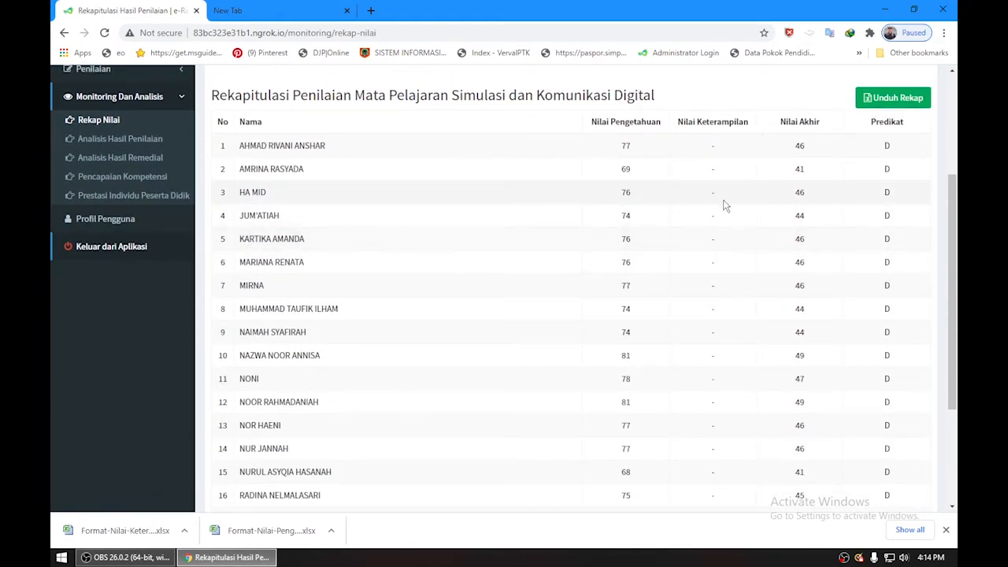
{"action": "scroll", "coordinate": [726, 200], "scroll_direction": "up", "scroll_amount": 2}
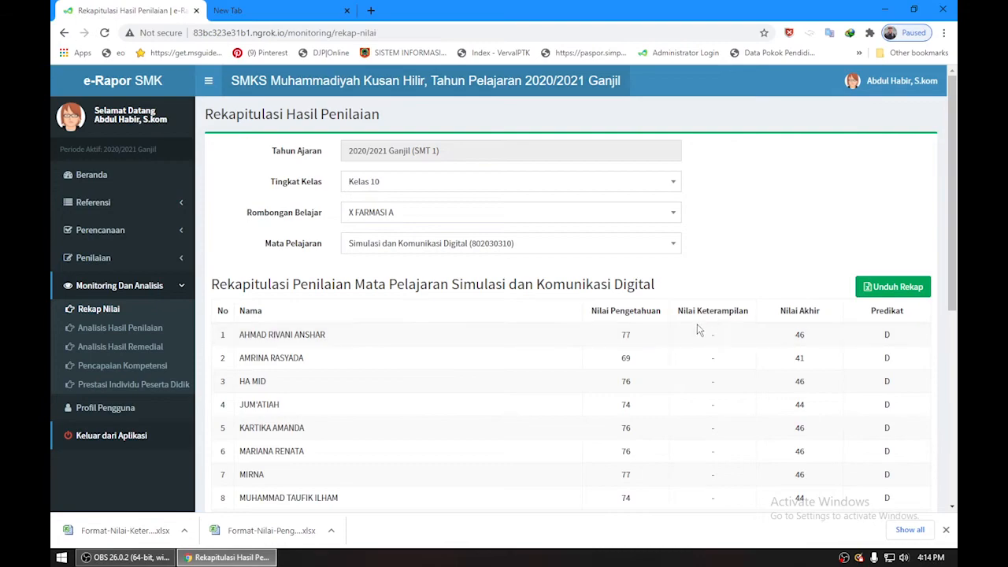
{"action": "scroll", "coordinate": [697, 327], "scroll_direction": "down", "scroll_amount": 1}
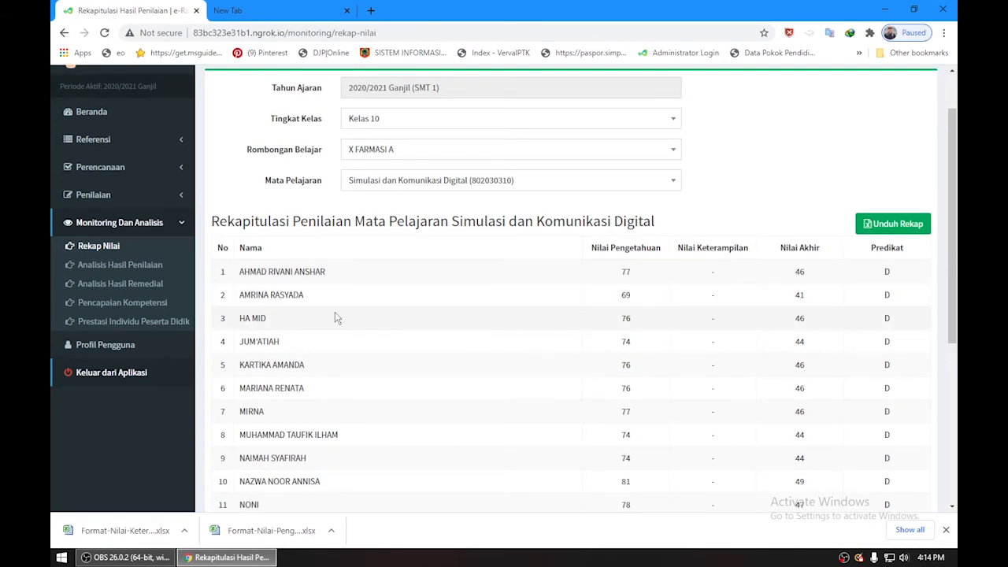
{"action": "left_click", "coordinate": [111, 267]}
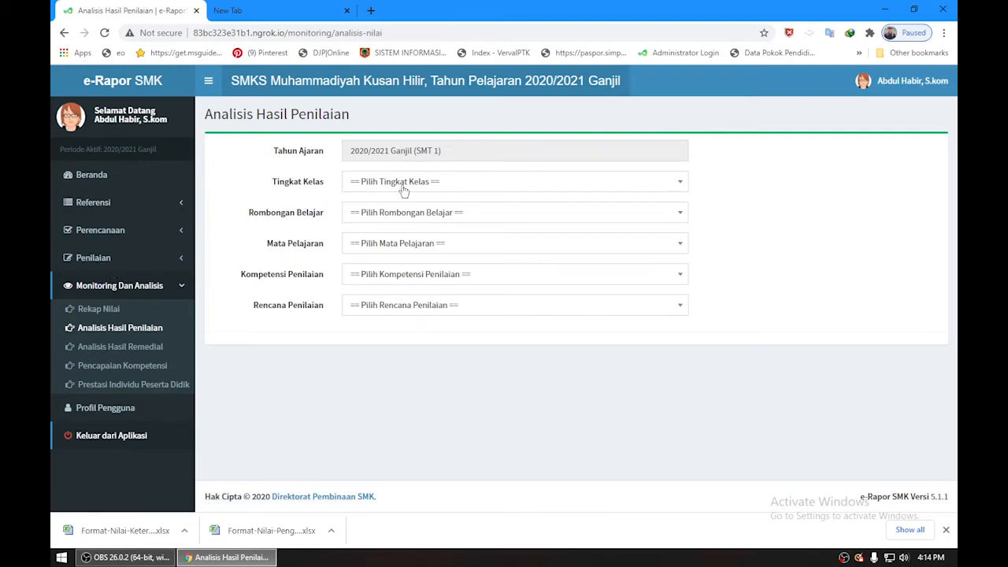
Step: Analyse the UH Pengetahuan scores for Kelas 10, X FARMASI A, Simulasi dan Komunikasi Digital against SKM 60
{"action": "left_click", "coordinate": [396, 186]}
{"action": "left_click", "coordinate": [370, 246]}
{"action": "left_click", "coordinate": [396, 222]}
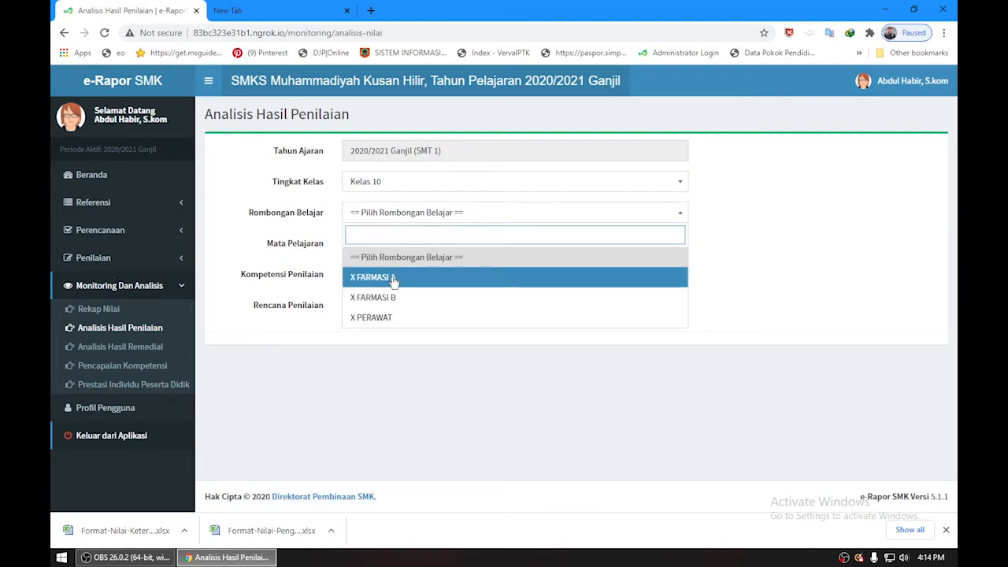
{"action": "left_click", "coordinate": [394, 280]}
{"action": "left_click", "coordinate": [398, 246]}
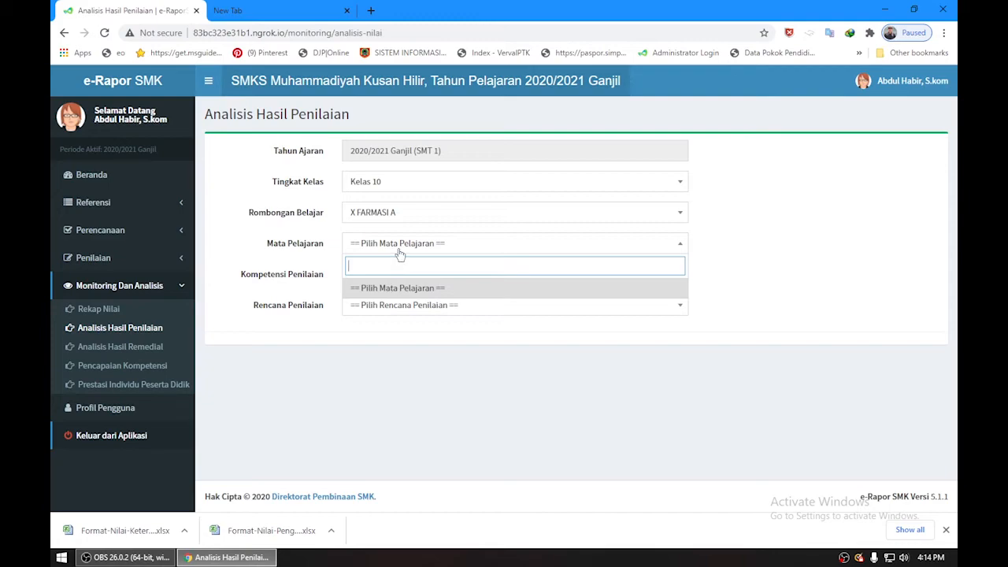
{"action": "left_click", "coordinate": [400, 251]}
{"action": "left_click", "coordinate": [406, 254]}
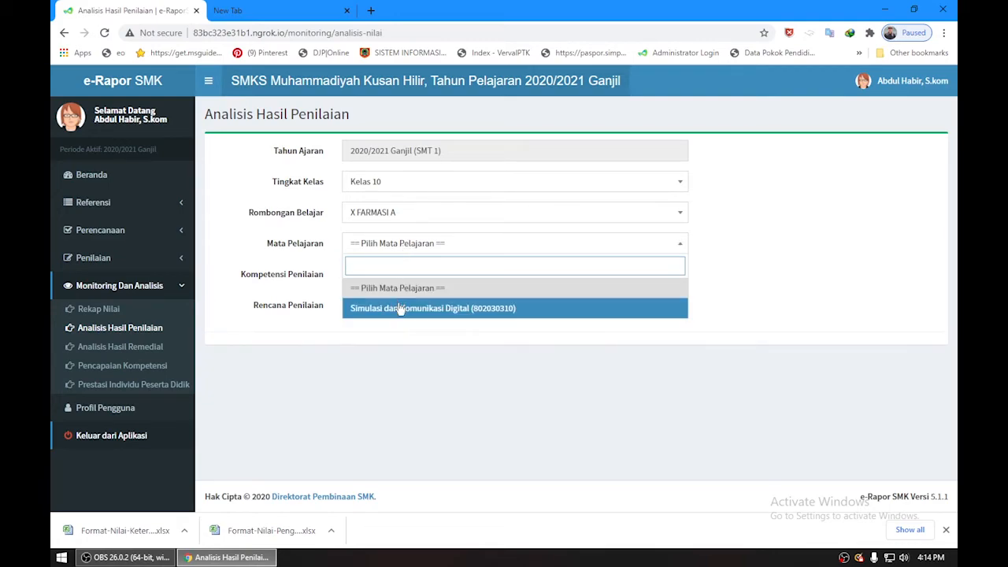
{"action": "left_click", "coordinate": [401, 307]}
{"action": "left_click", "coordinate": [400, 276]}
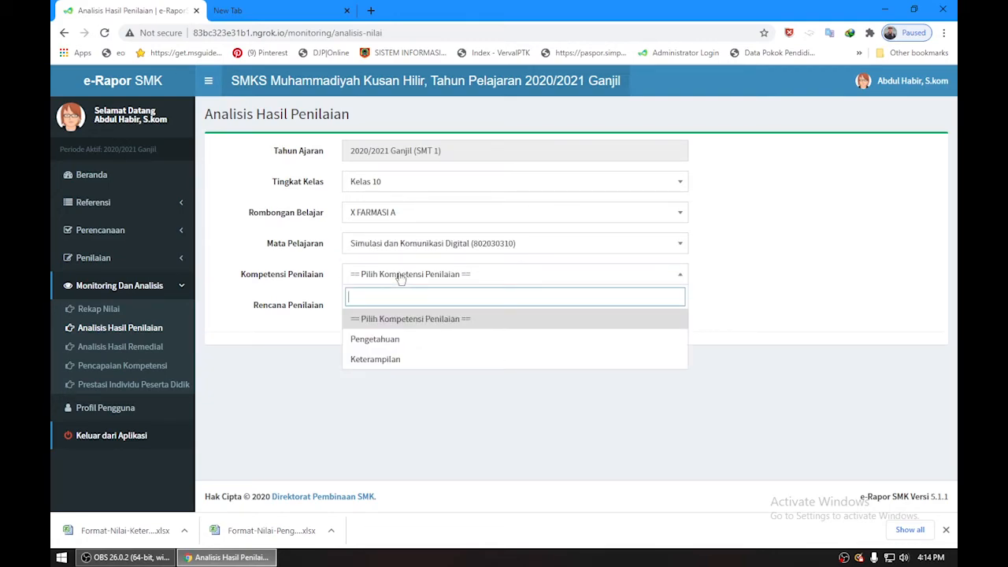
{"action": "left_click", "coordinate": [407, 336]}
{"action": "left_click", "coordinate": [410, 313]}
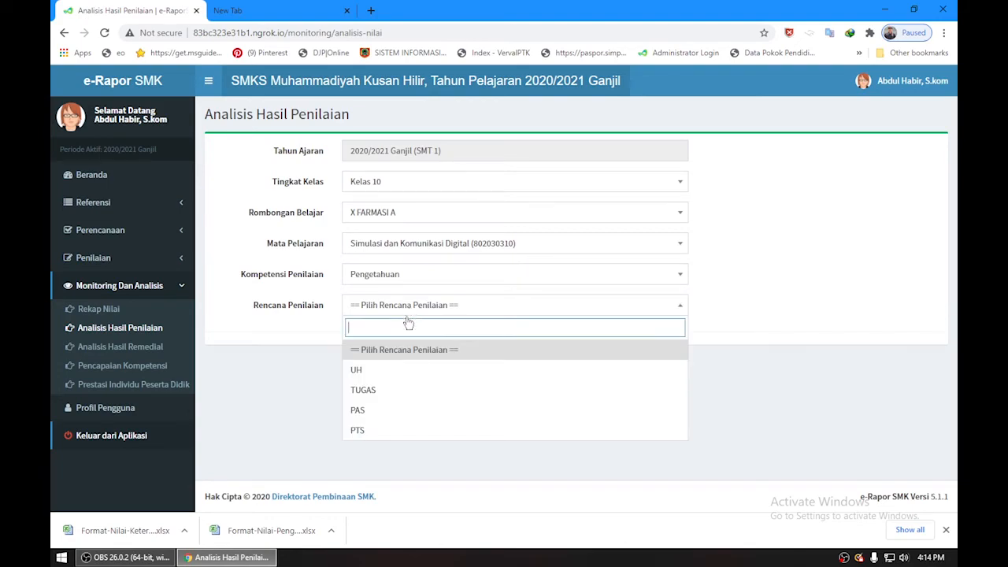
{"action": "left_click", "coordinate": [390, 368]}
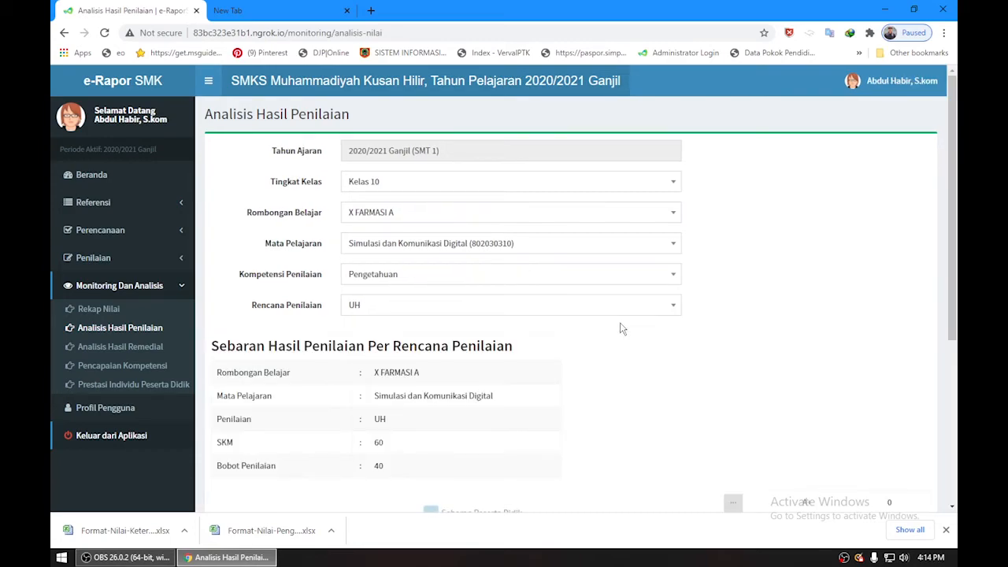
{"action": "scroll", "coordinate": [621, 328], "scroll_direction": "down", "scroll_amount": 4}
{"action": "scroll", "coordinate": [495, 378], "scroll_direction": "up", "scroll_amount": 3}
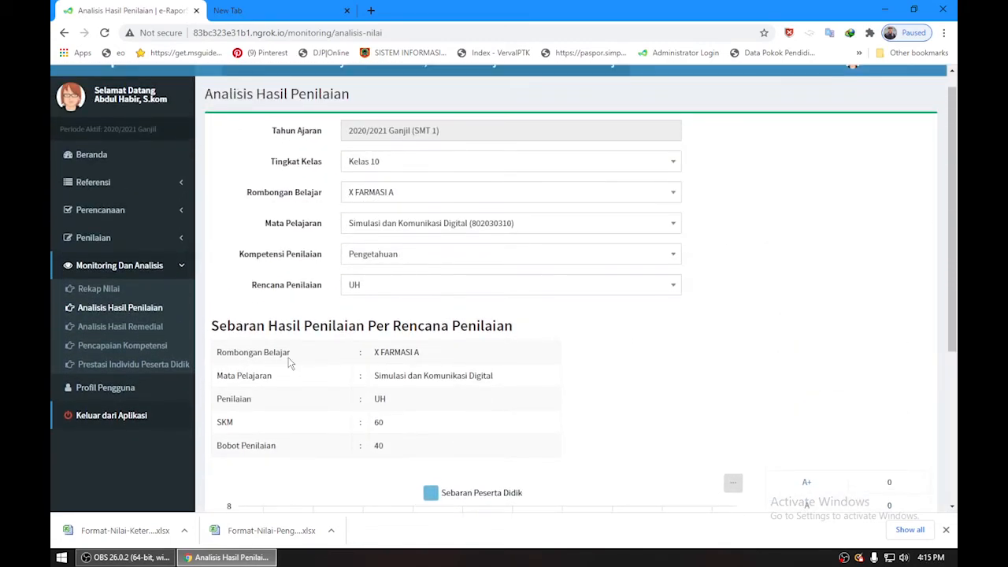
Step: Load the Pengetahuan remedial analysis for X FARMASI A, showing 60 in KD 3.1–3.7 and average 60
{"action": "left_click", "coordinate": [101, 329]}
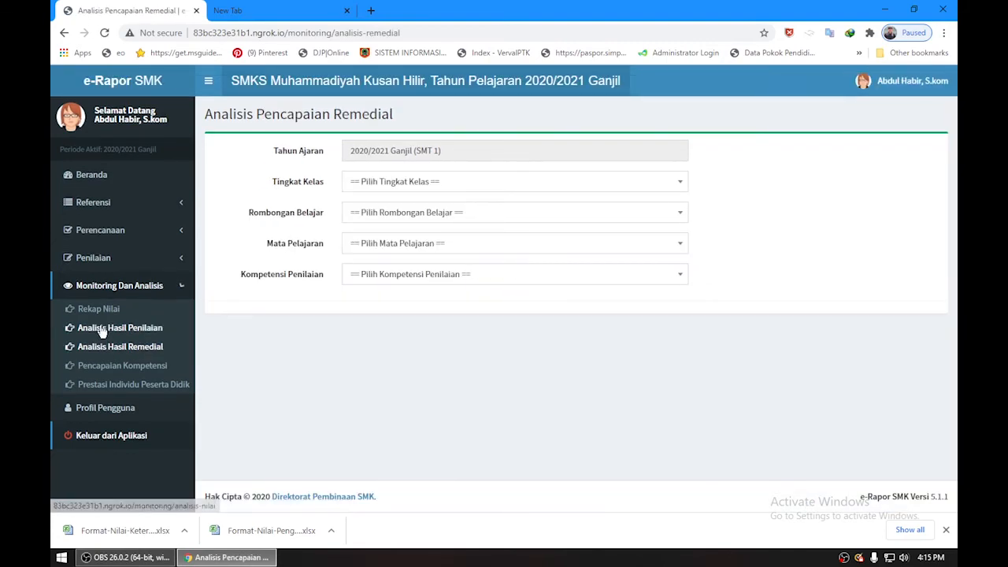
{"action": "left_click", "coordinate": [412, 184]}
{"action": "left_click", "coordinate": [405, 243]}
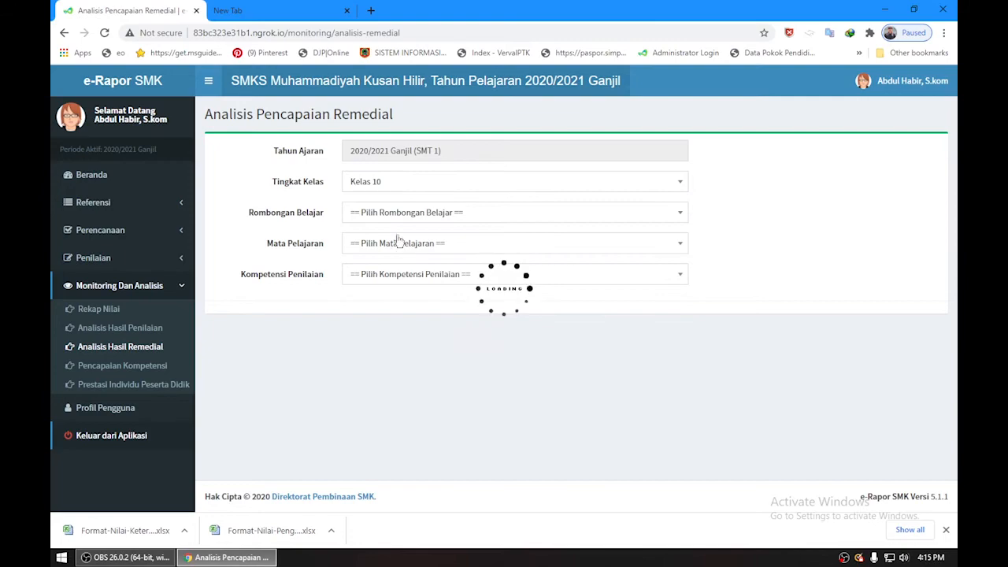
{"action": "left_click", "coordinate": [402, 213]}
{"action": "left_click", "coordinate": [396, 276]}
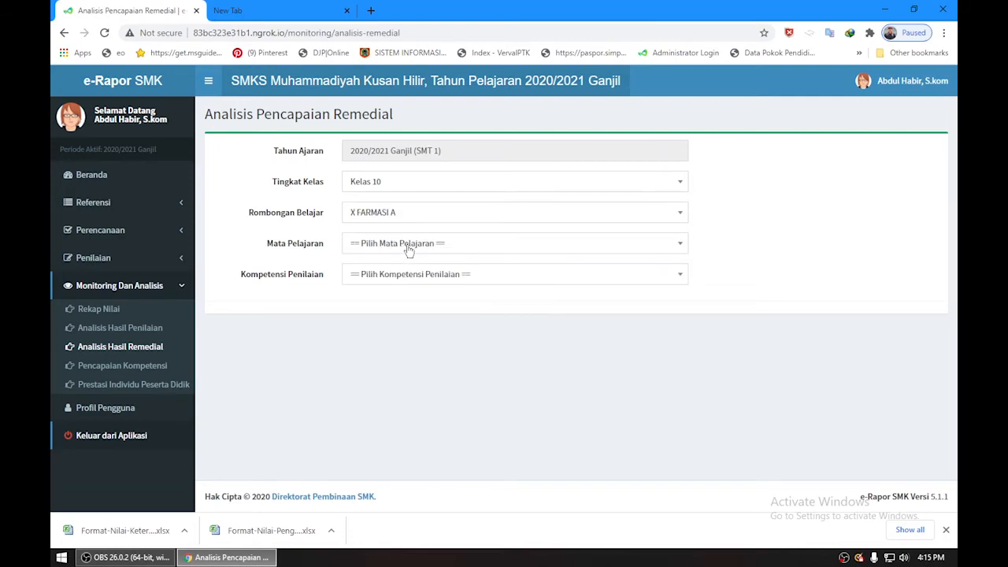
{"action": "left_click", "coordinate": [408, 249]}
{"action": "left_click", "coordinate": [405, 308]}
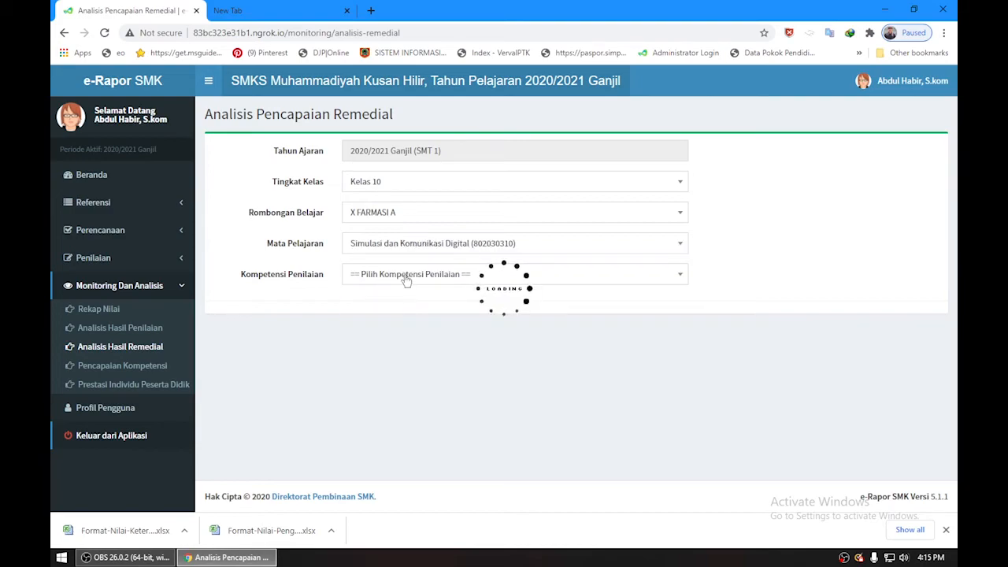
{"action": "left_click", "coordinate": [405, 280]}
{"action": "left_click", "coordinate": [407, 342]}
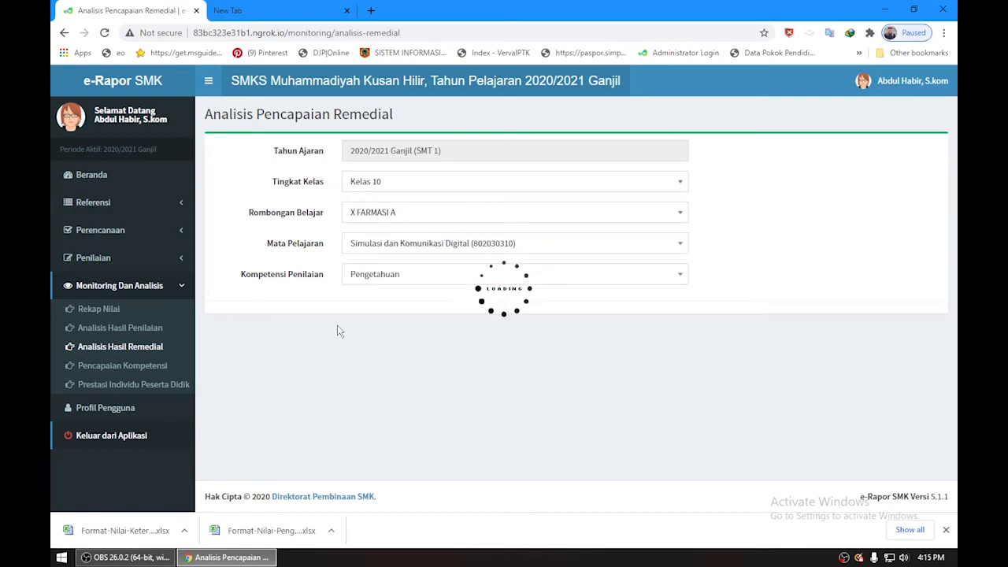
{"action": "scroll", "coordinate": [290, 342], "scroll_direction": "down", "scroll_amount": 3}
{"action": "scroll", "coordinate": [417, 345], "scroll_direction": "up", "scroll_amount": 1}
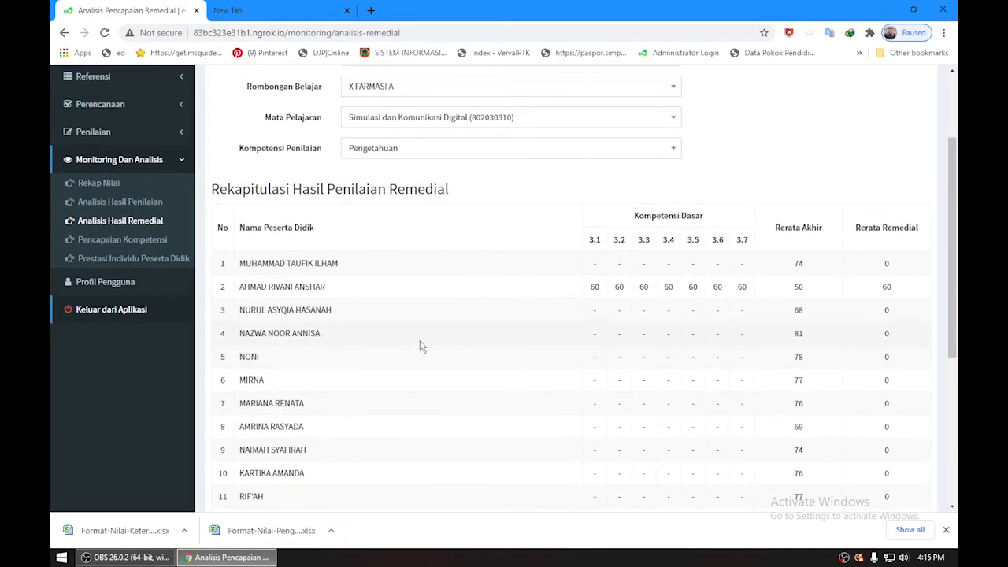
{"action": "scroll", "coordinate": [769, 285], "scroll_direction": "down", "scroll_amount": 3}
{"action": "scroll", "coordinate": [630, 293], "scroll_direction": "up", "scroll_amount": 2}
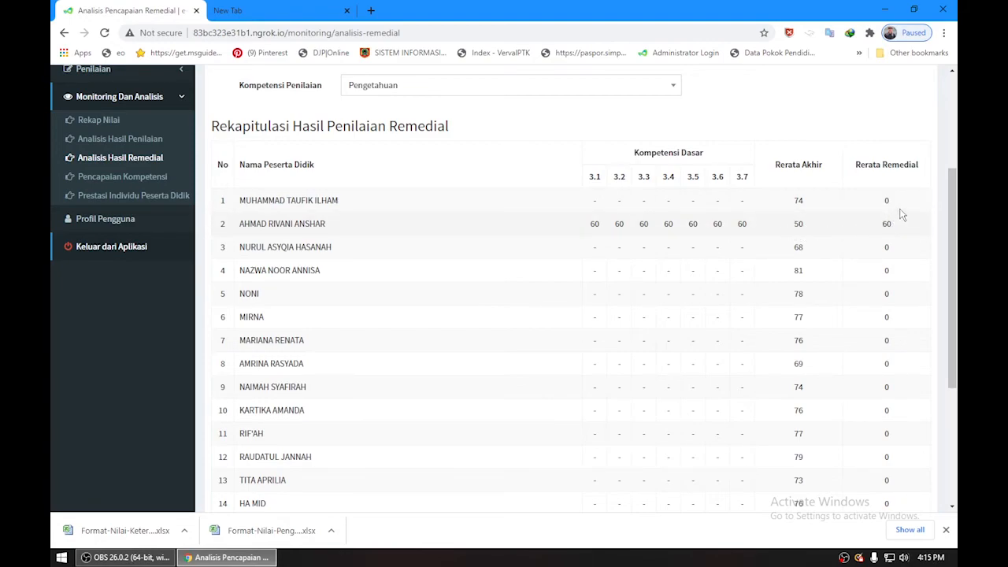
{"action": "scroll", "coordinate": [551, 260], "scroll_direction": "up", "scroll_amount": 1}
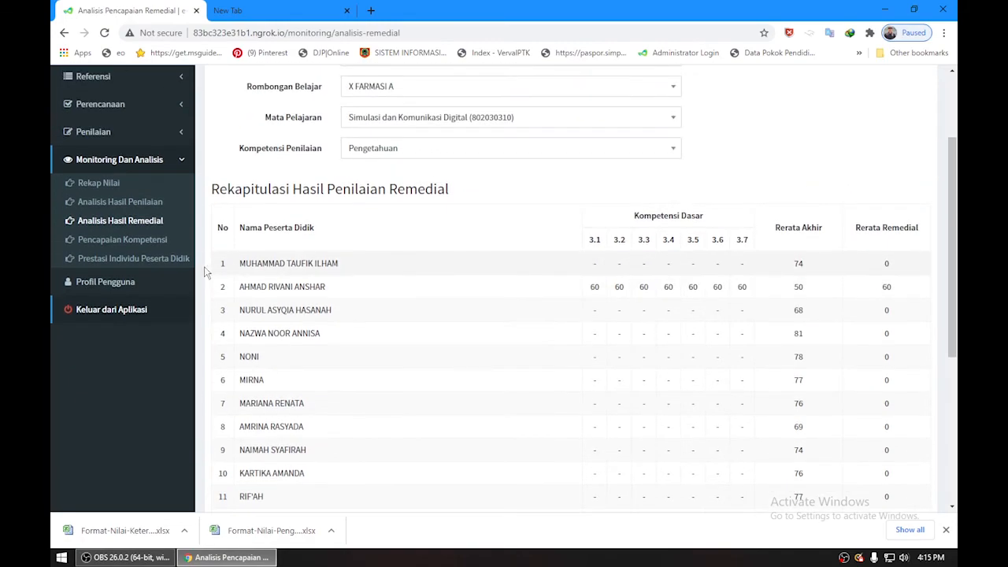
{"action": "left_click", "coordinate": [123, 244]}
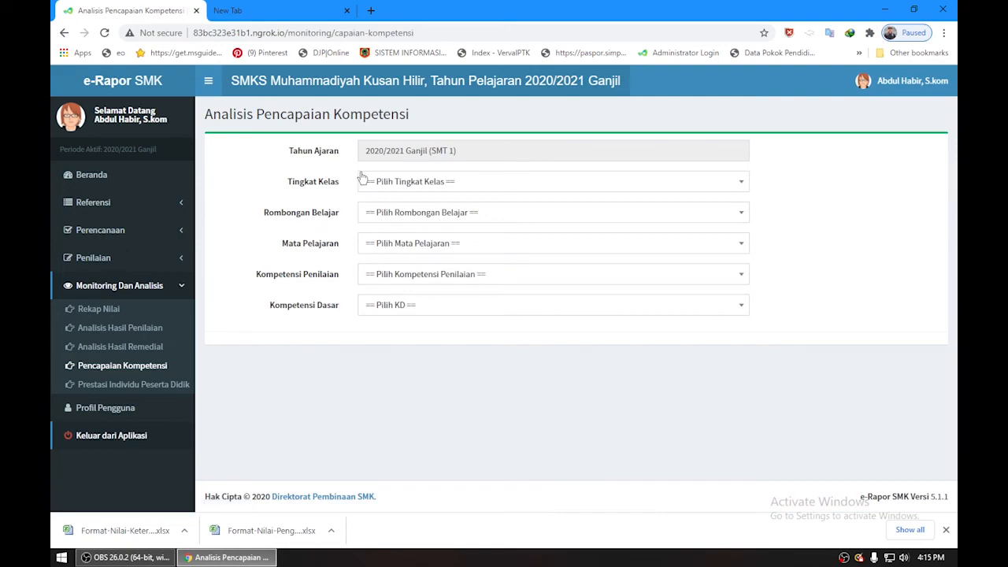
Step: Chart KD 3.1 Pengetahuan achievement for Kelas 10, X FARMASI A, Simulasi dan Komunikasi Digital against SKM 60
{"action": "left_click", "coordinate": [362, 180]}
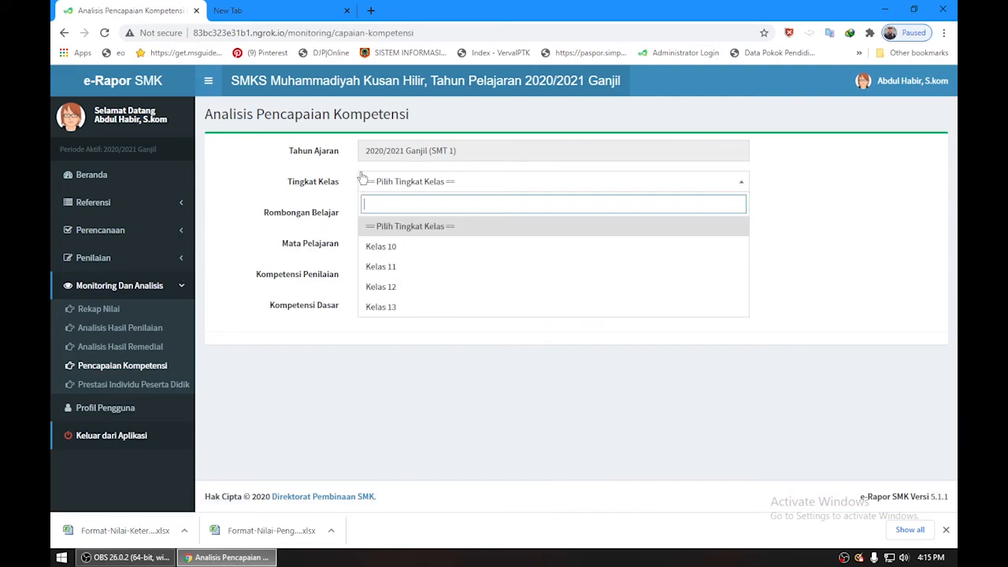
{"action": "left_click", "coordinate": [394, 247]}
{"action": "left_click", "coordinate": [409, 217]}
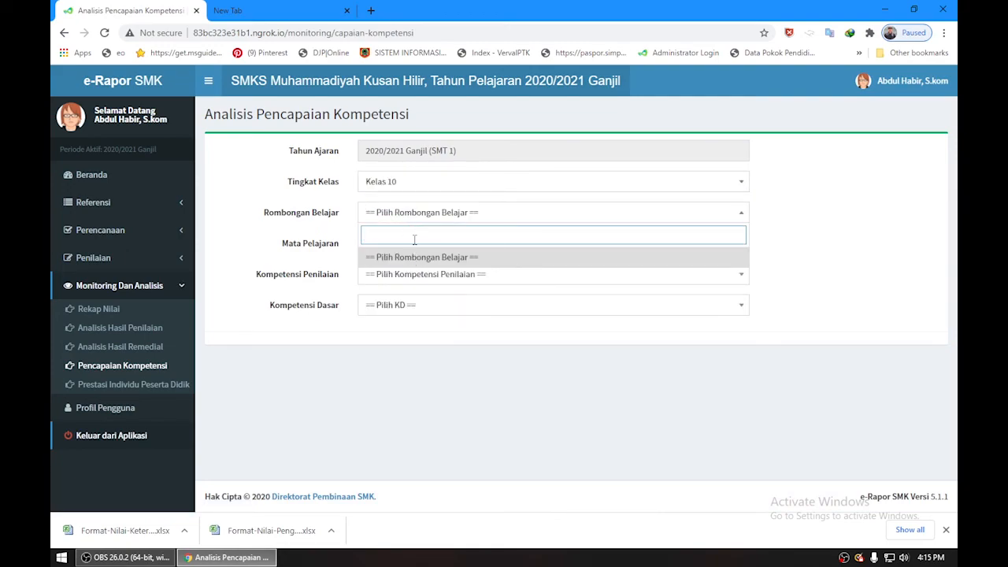
{"action": "left_click", "coordinate": [422, 219]}
{"action": "left_click", "coordinate": [423, 222]}
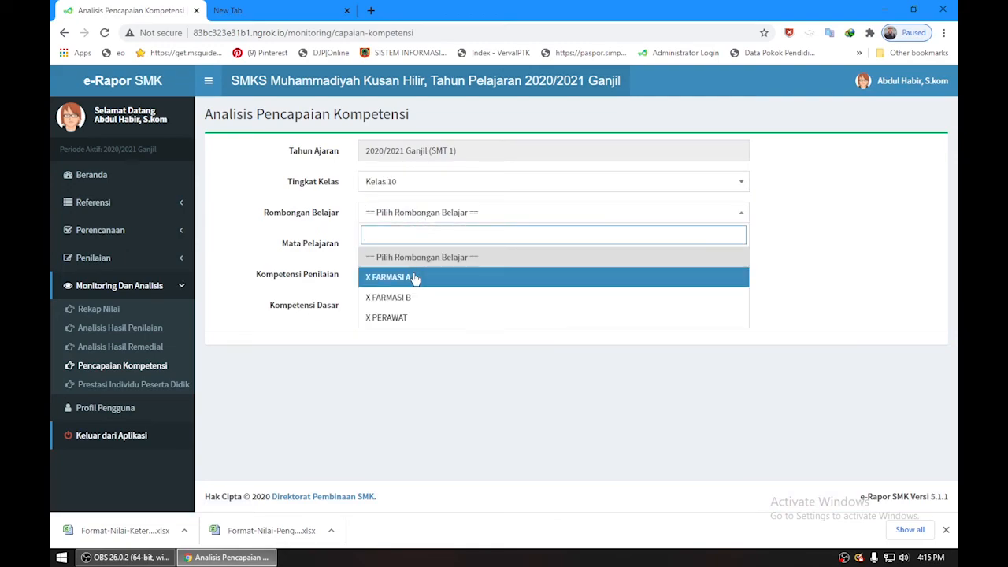
{"action": "left_click", "coordinate": [415, 278]}
{"action": "left_click", "coordinate": [422, 247]}
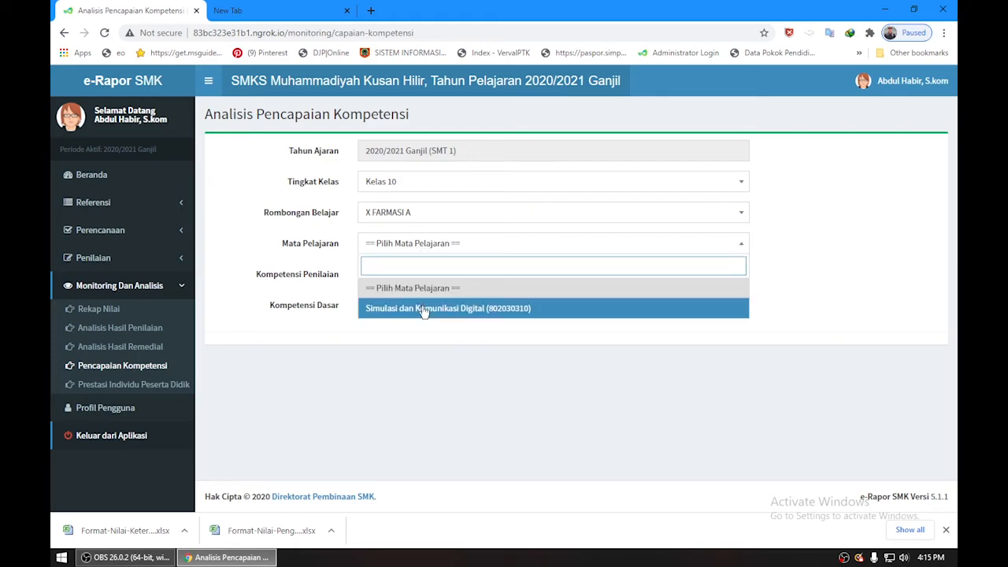
{"action": "left_click", "coordinate": [422, 307]}
{"action": "left_click", "coordinate": [417, 278]}
{"action": "left_click", "coordinate": [416, 335]}
{"action": "left_click", "coordinate": [411, 309]}
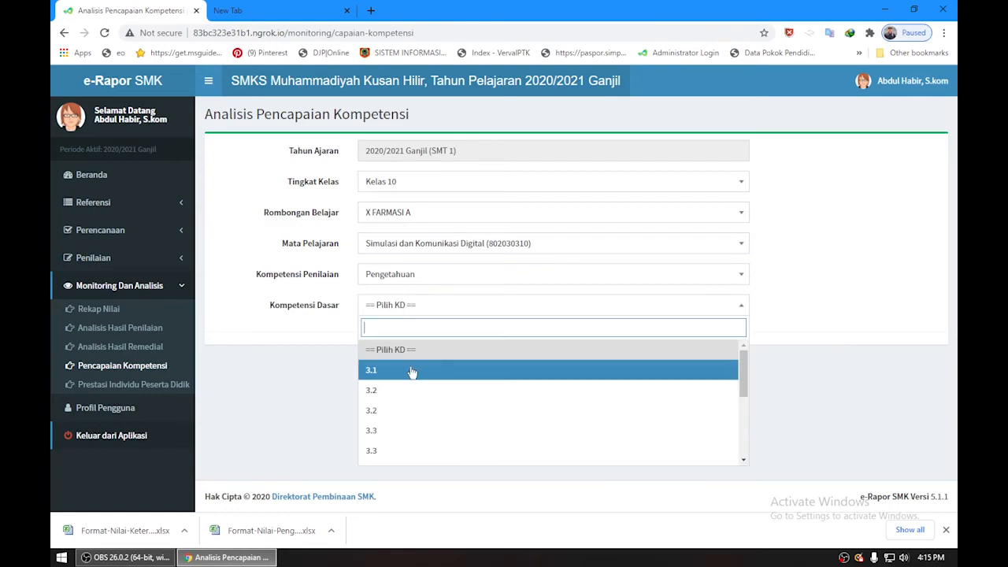
{"action": "left_click", "coordinate": [410, 370]}
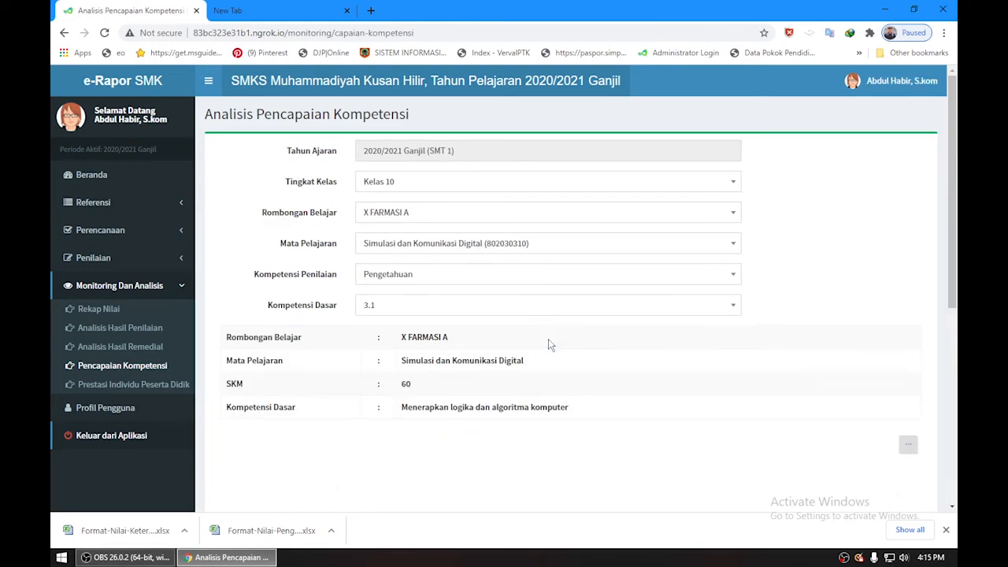
{"action": "scroll", "coordinate": [554, 342], "scroll_direction": "down", "scroll_amount": 4}
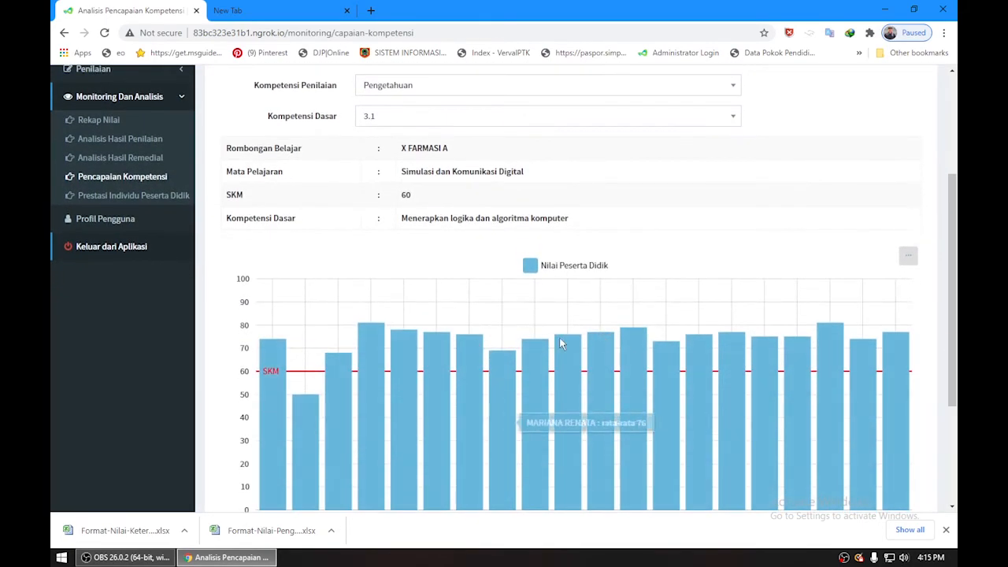
{"action": "scroll", "coordinate": [540, 355], "scroll_direction": "up", "scroll_amount": 2}
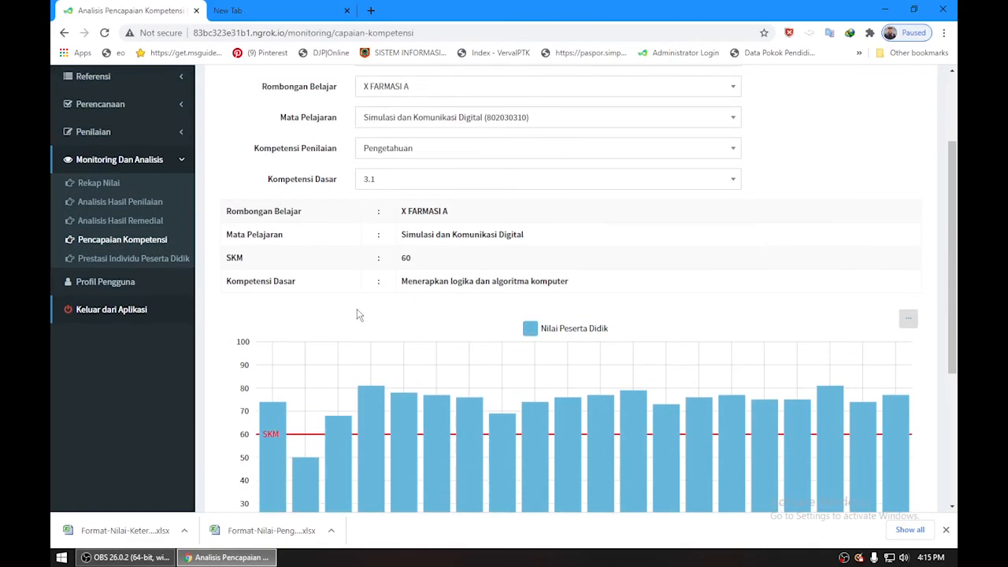
{"action": "scroll", "coordinate": [409, 347], "scroll_direction": "down", "scroll_amount": 1}
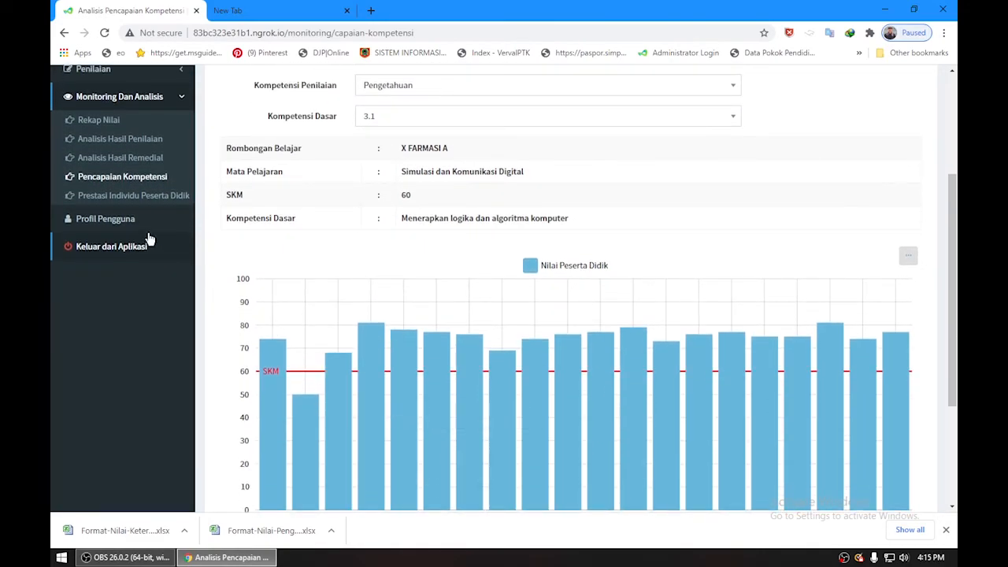
Step: Show the first X FARMASI A student's individual charts: knowledge average 50, skills average 63
{"action": "left_click", "coordinate": [99, 202]}
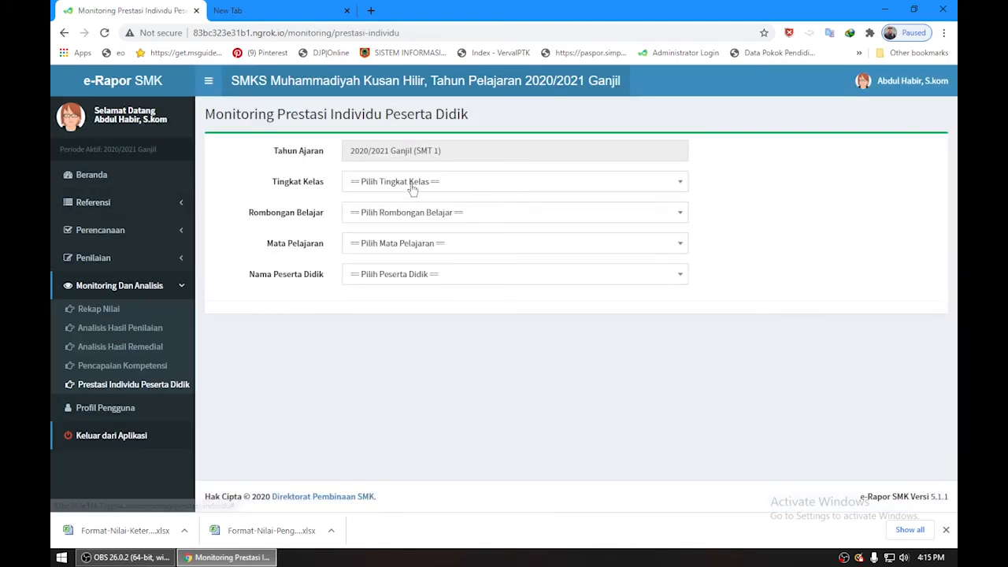
{"action": "left_click", "coordinate": [410, 182]}
{"action": "left_click", "coordinate": [400, 264]}
{"action": "left_click", "coordinate": [399, 187]}
{"action": "left_click", "coordinate": [392, 246]}
{"action": "left_click", "coordinate": [399, 216]}
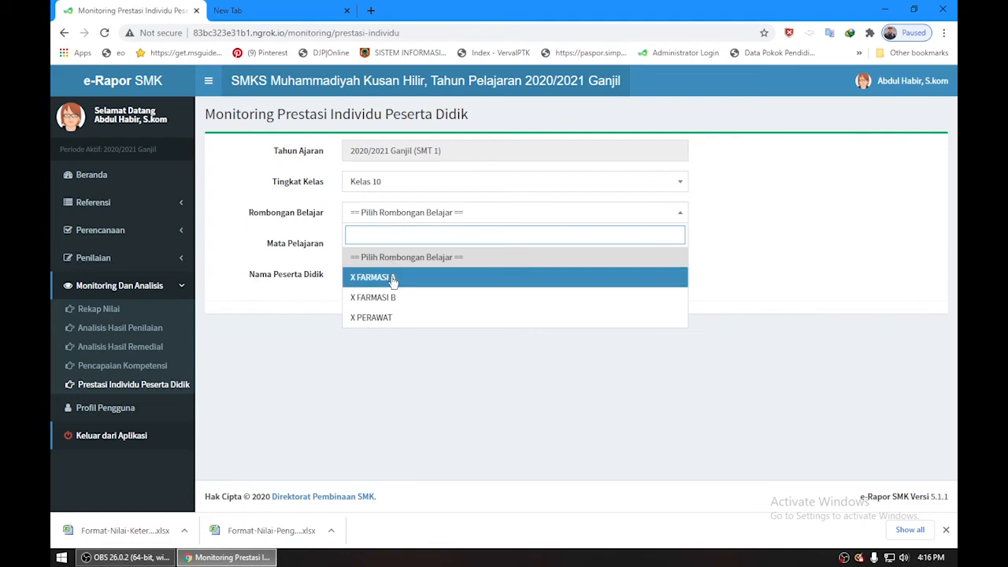
{"action": "left_click", "coordinate": [394, 278]}
{"action": "left_click", "coordinate": [394, 252]}
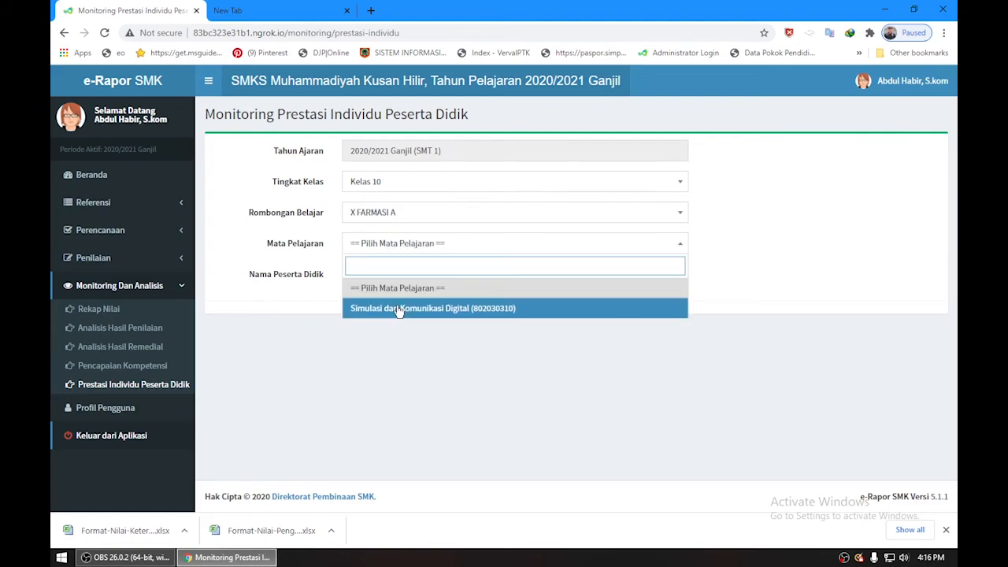
{"action": "left_click", "coordinate": [397, 305]}
{"action": "left_click", "coordinate": [406, 276]}
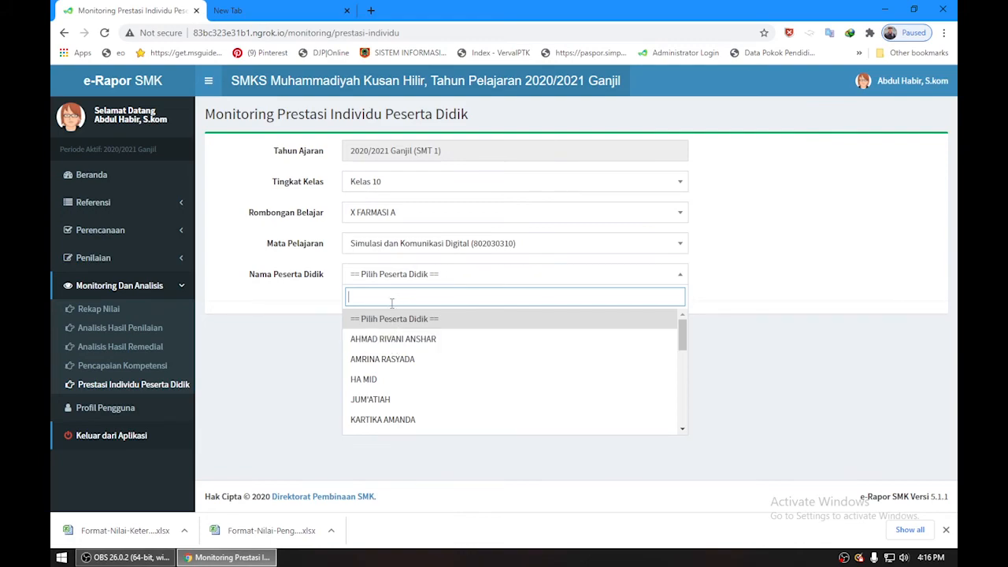
{"action": "left_click", "coordinate": [401, 345]}
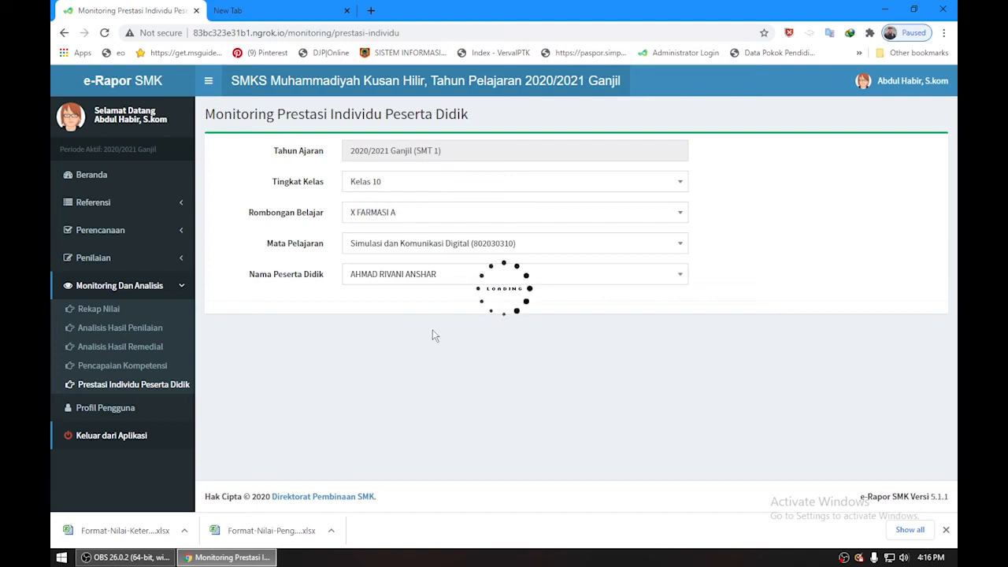
{"action": "scroll", "coordinate": [510, 326], "scroll_direction": "down", "scroll_amount": 3}
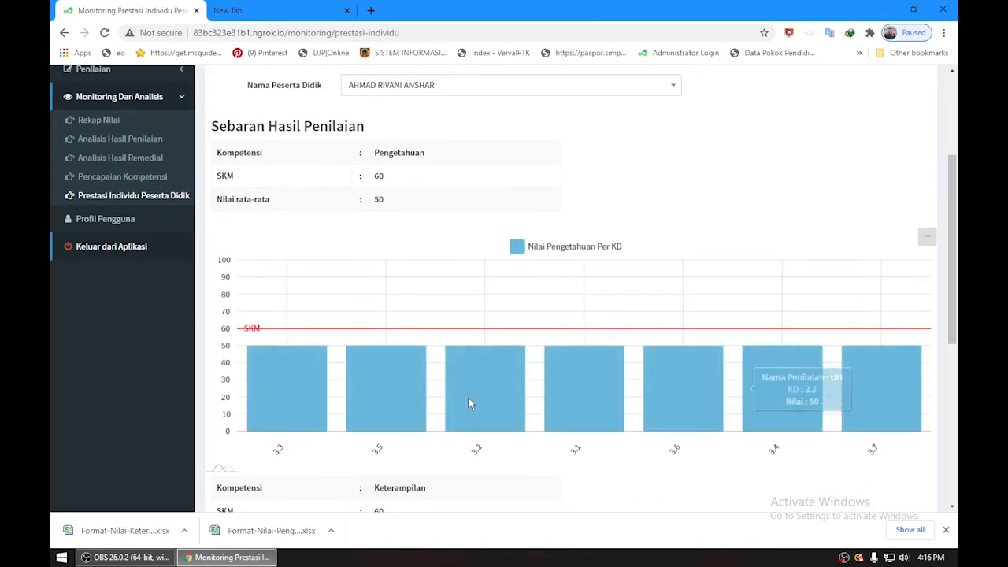
{"action": "scroll", "coordinate": [682, 424], "scroll_direction": "down", "scroll_amount": 3}
{"action": "scroll", "coordinate": [682, 424], "scroll_direction": "down", "scroll_amount": 3}
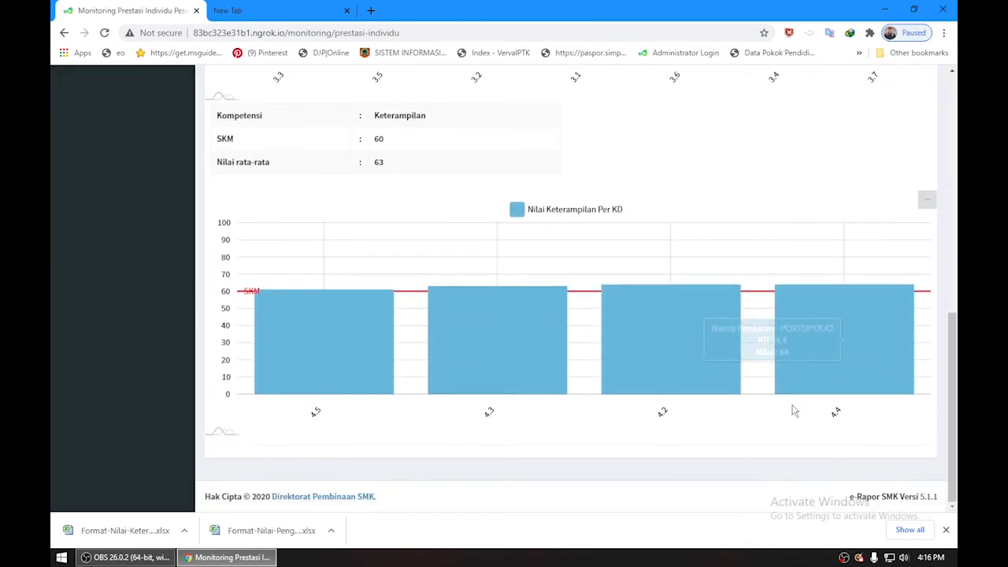
{"action": "scroll", "coordinate": [500, 360], "scroll_direction": "up", "scroll_amount": 9}
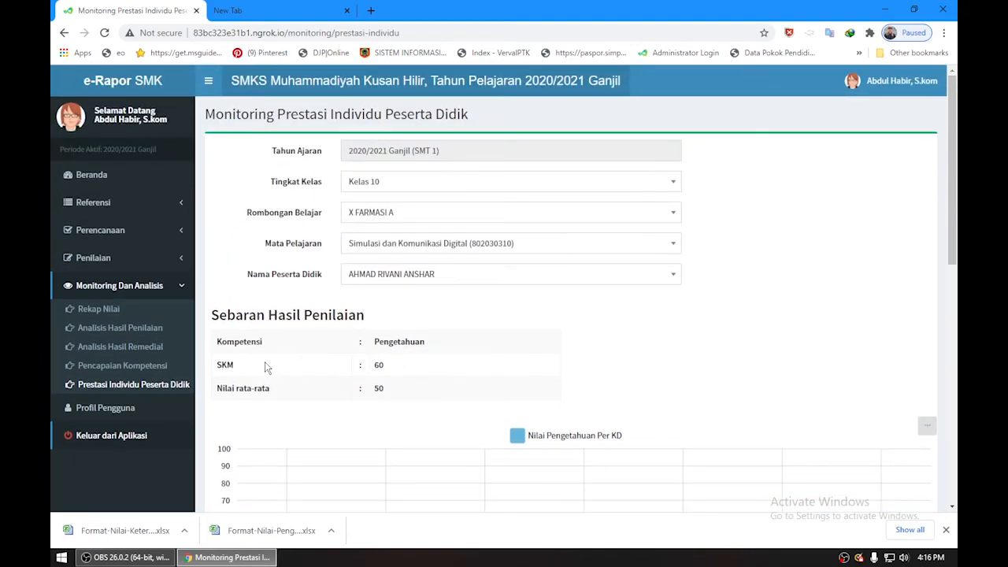
Step: Go to Penilaian Keterampilan and select Kelas 10, X FARMASI A
{"action": "left_click", "coordinate": [181, 286]}
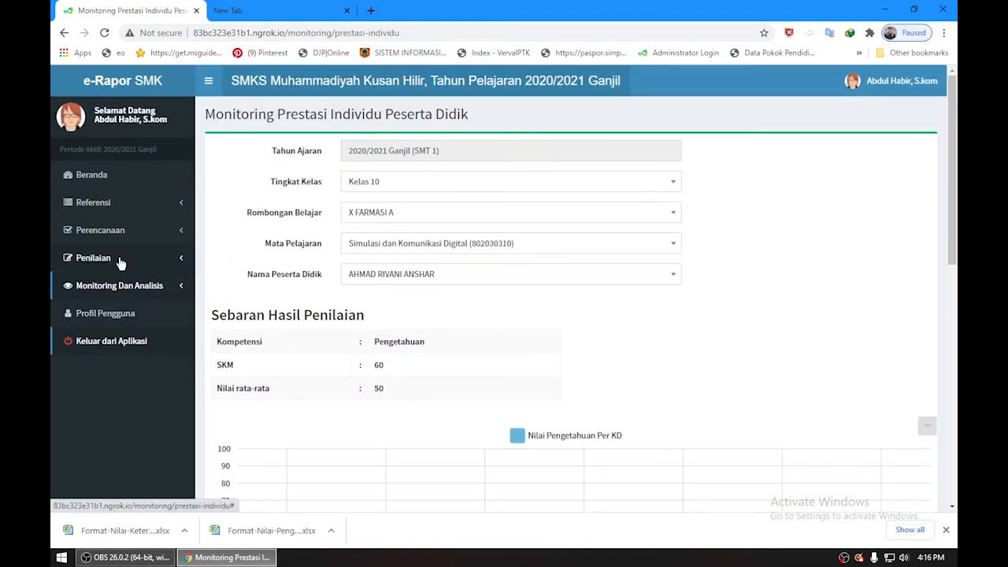
{"action": "left_click", "coordinate": [120, 259]}
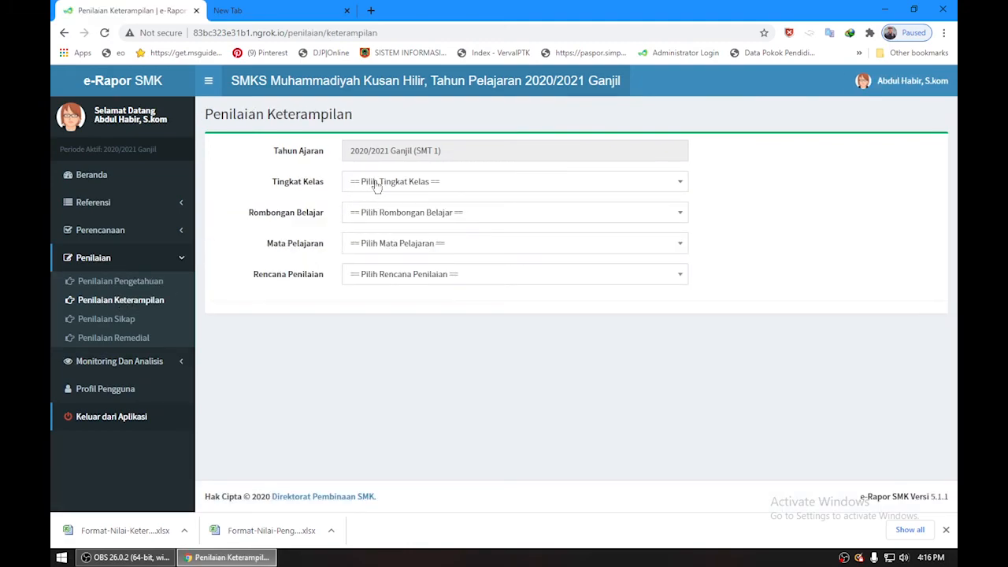
{"action": "left_click", "coordinate": [377, 185]}
{"action": "left_click", "coordinate": [375, 246]}
{"action": "left_click", "coordinate": [396, 221]}
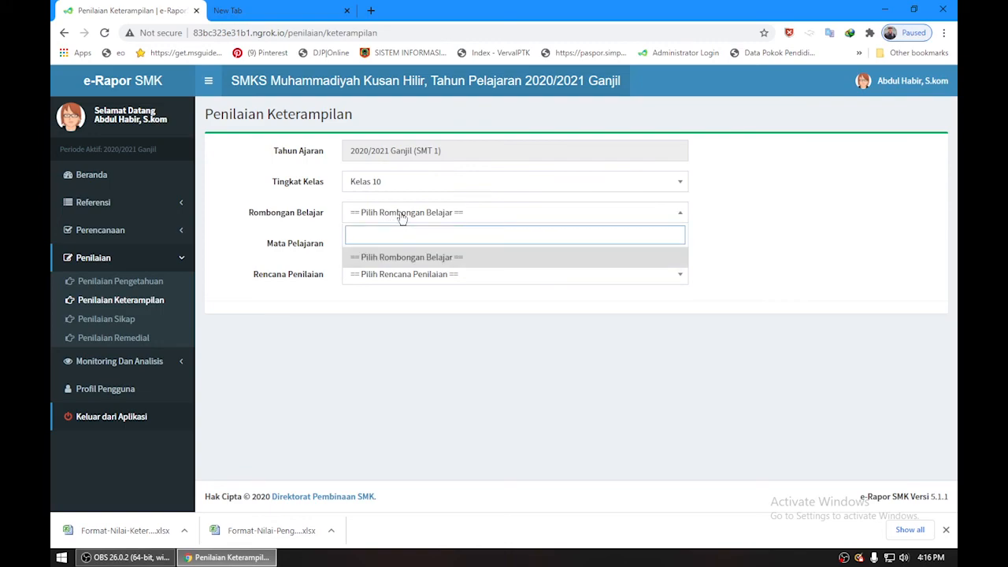
{"action": "left_click", "coordinate": [401, 214]}
{"action": "left_click", "coordinate": [396, 275]}
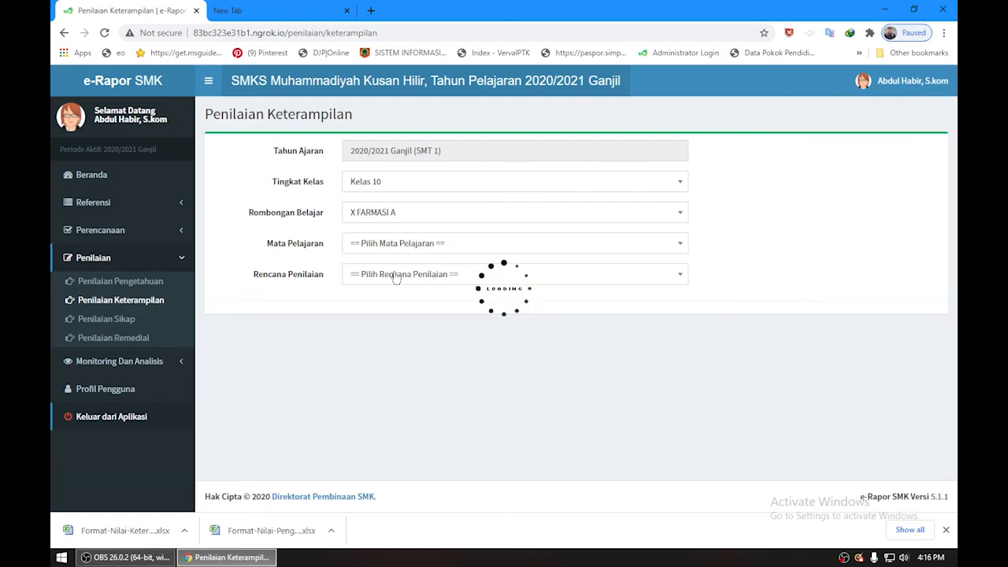
Step: Load Simulasi dan Komunikasi Digital's PORTOPOLIO plan, showing stored skills scores for KD 4.2–4.5
{"action": "left_click", "coordinate": [400, 243]}
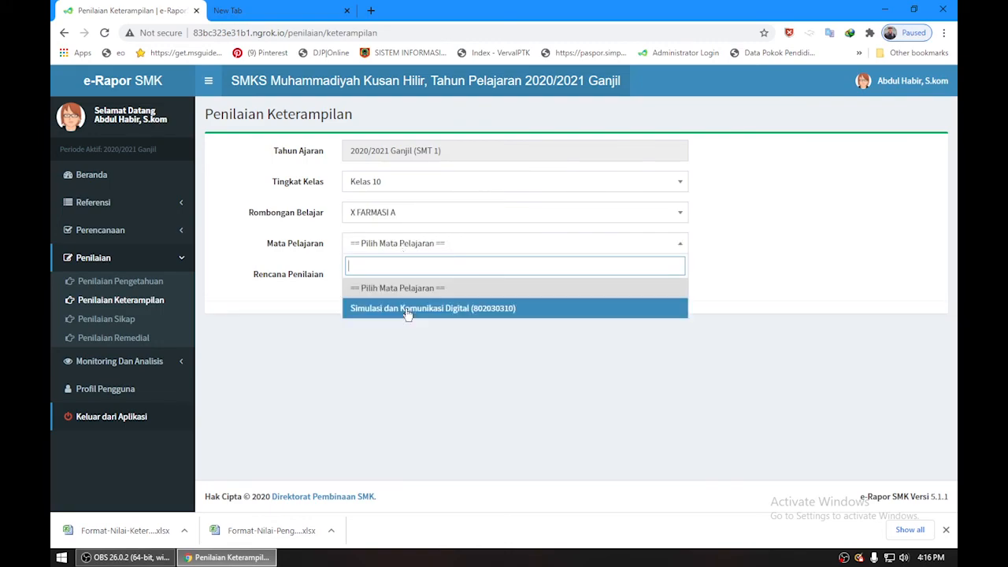
{"action": "left_click", "coordinate": [406, 309]}
{"action": "left_click", "coordinate": [410, 275]}
{"action": "left_click", "coordinate": [405, 333]}
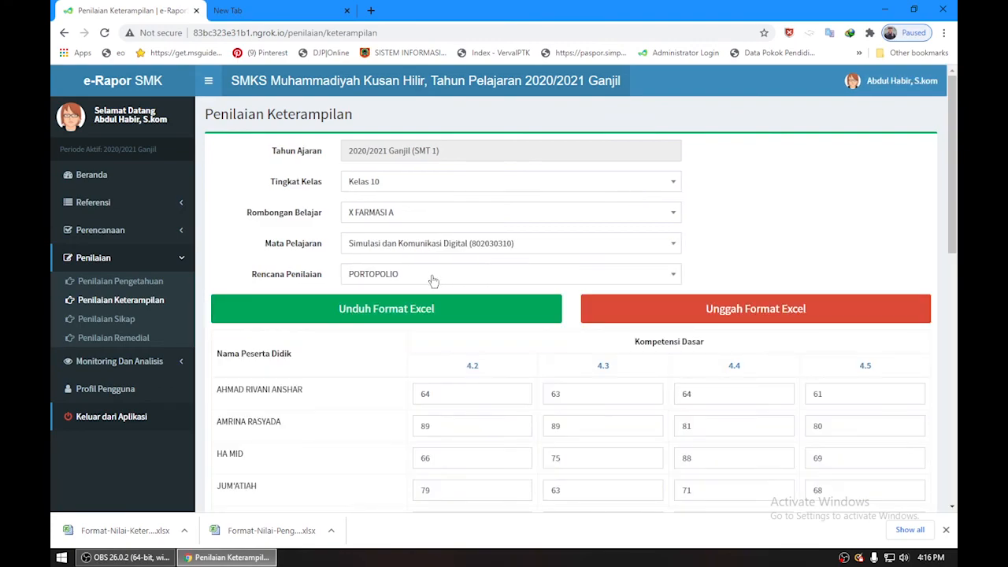
{"action": "scroll", "coordinate": [496, 276], "scroll_direction": "down", "scroll_amount": 3}
{"action": "scroll", "coordinate": [703, 229], "scroll_direction": "up", "scroll_amount": 3}
{"action": "scroll", "coordinate": [729, 384], "scroll_direction": "down", "scroll_amount": 2}
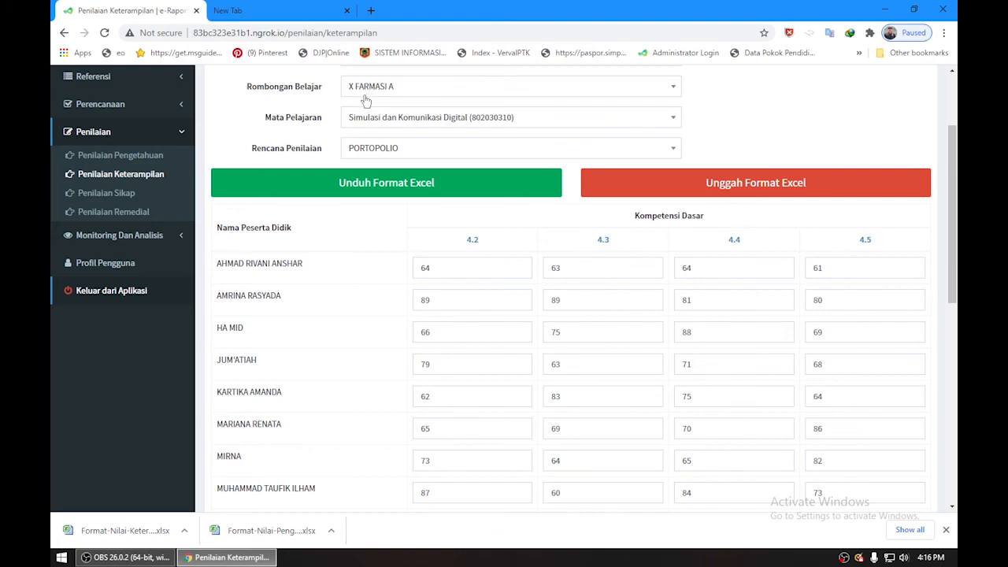
{"action": "scroll", "coordinate": [396, 171], "scroll_direction": "up", "scroll_amount": 1}
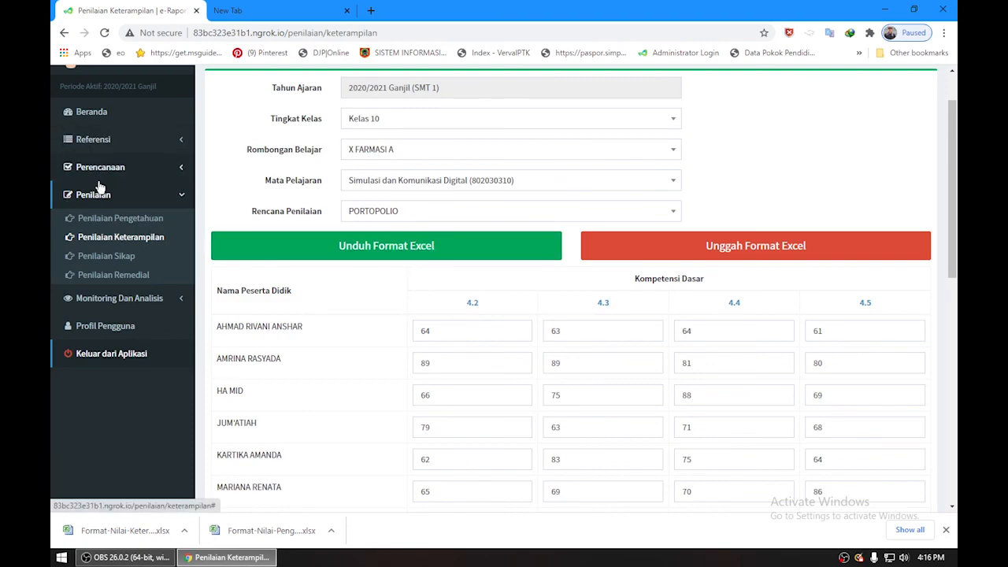
{"action": "left_click", "coordinate": [181, 199]}
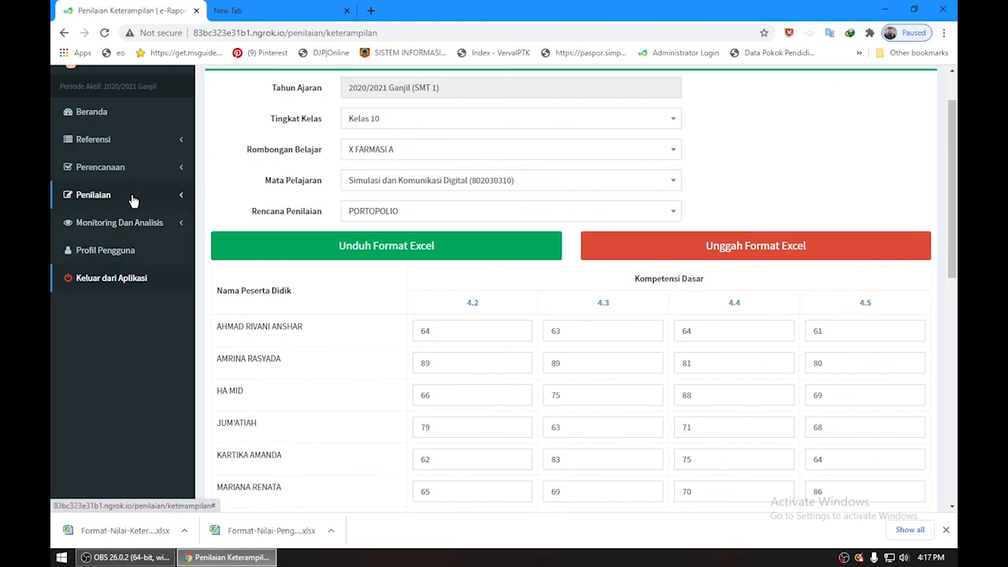
{"action": "scroll", "coordinate": [150, 228], "scroll_direction": "up", "scroll_amount": 1}
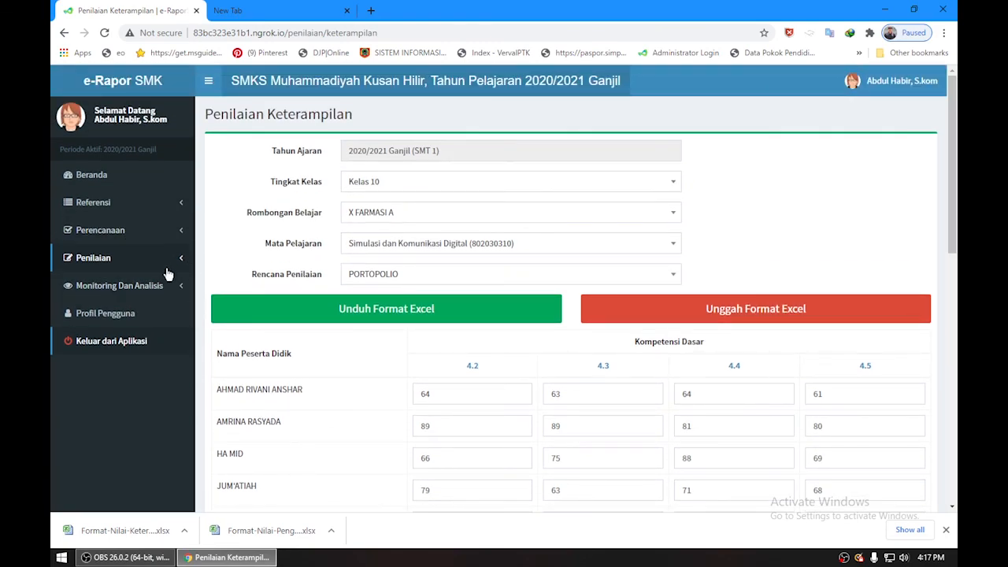